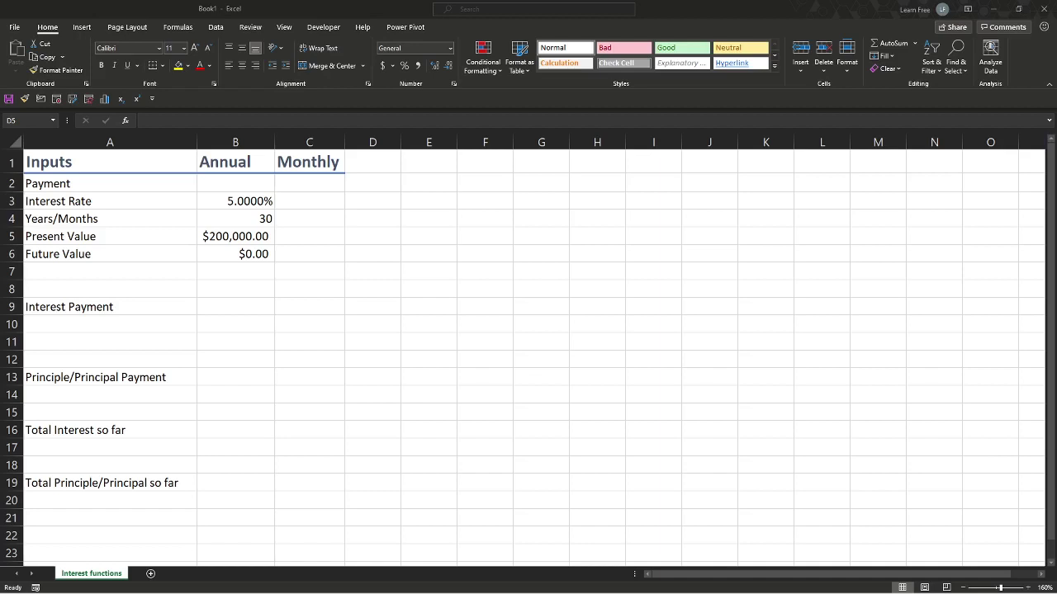
Check the annual Payment cell B2, the interest rate in B3 and the monthly cell C2
click(255, 177)
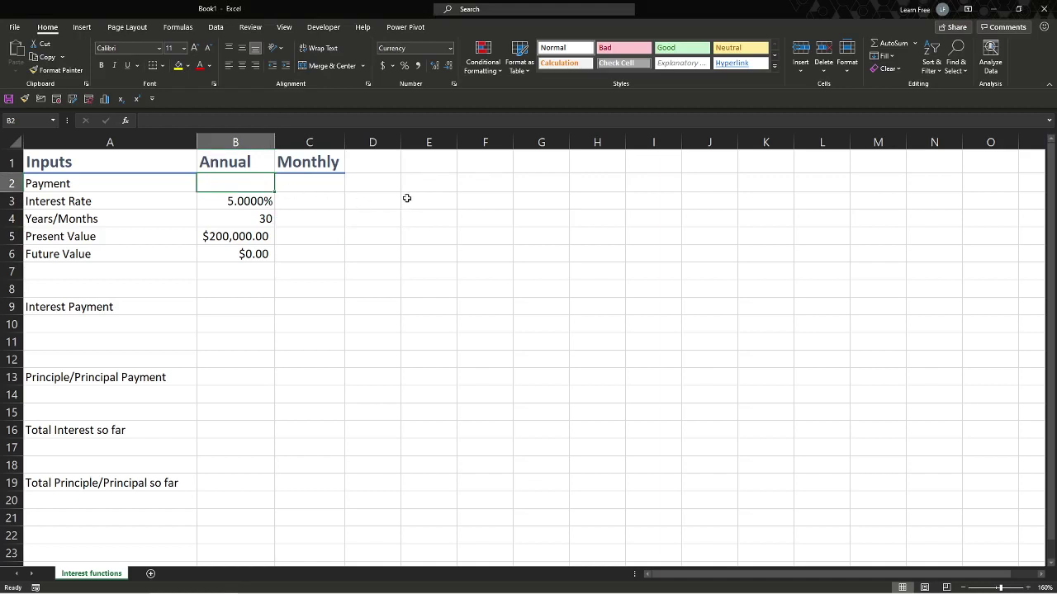
click(261, 209)
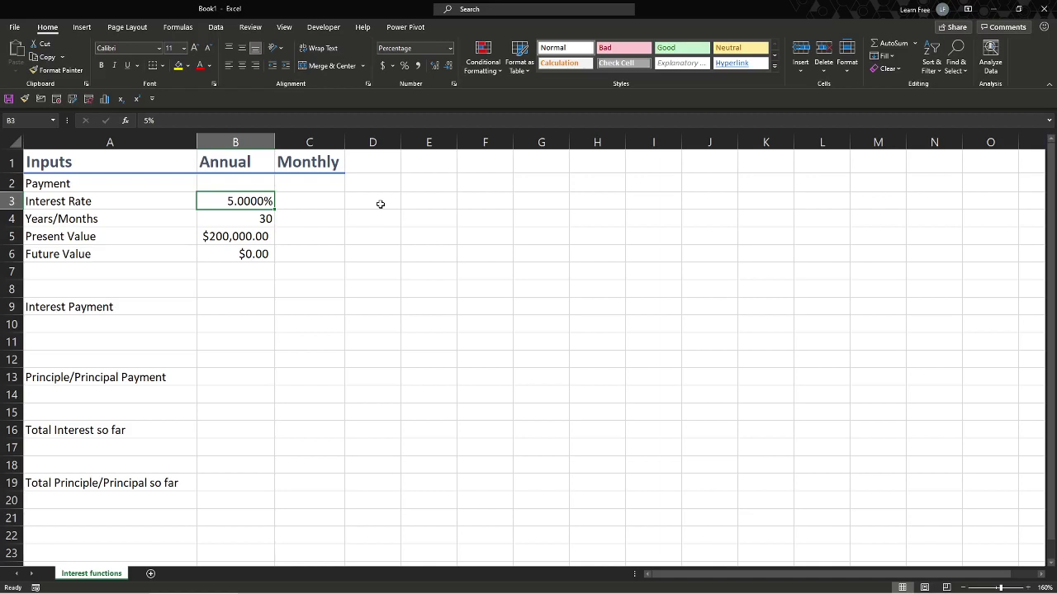
click(262, 180)
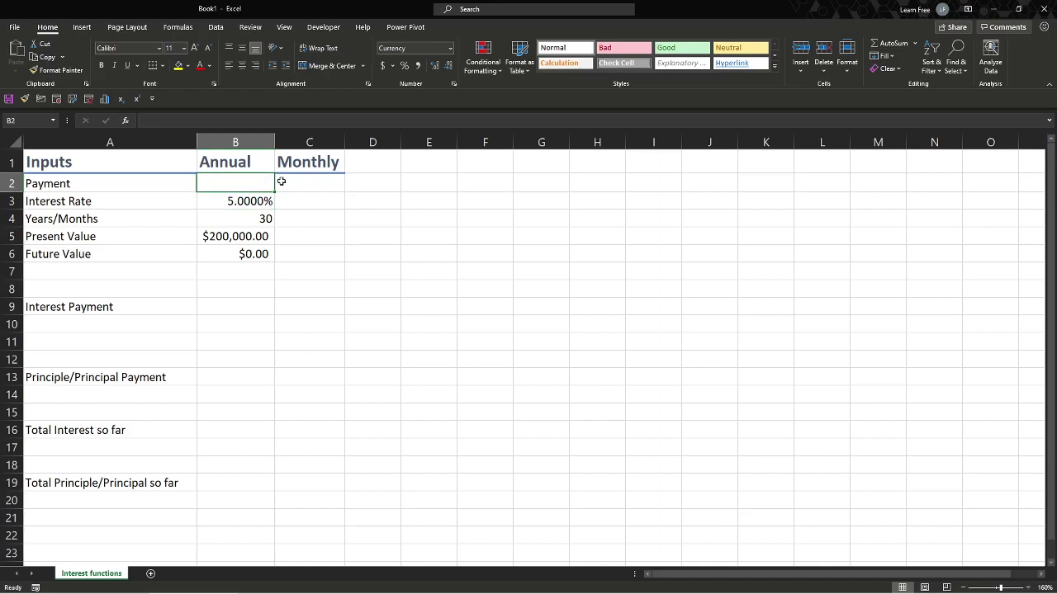
click(278, 180)
click(269, 180)
click(279, 182)
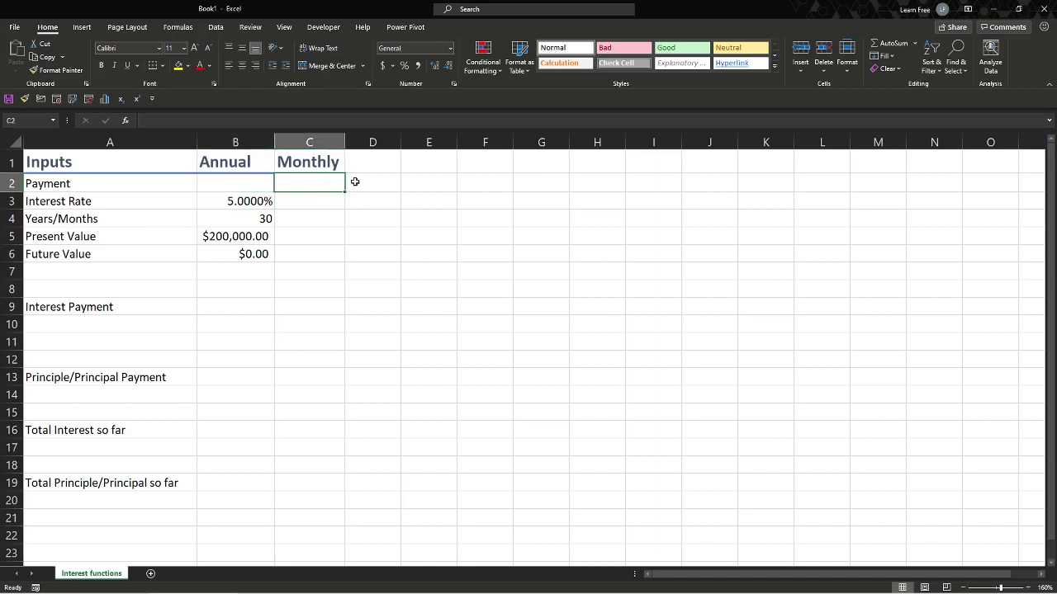
key(Left)
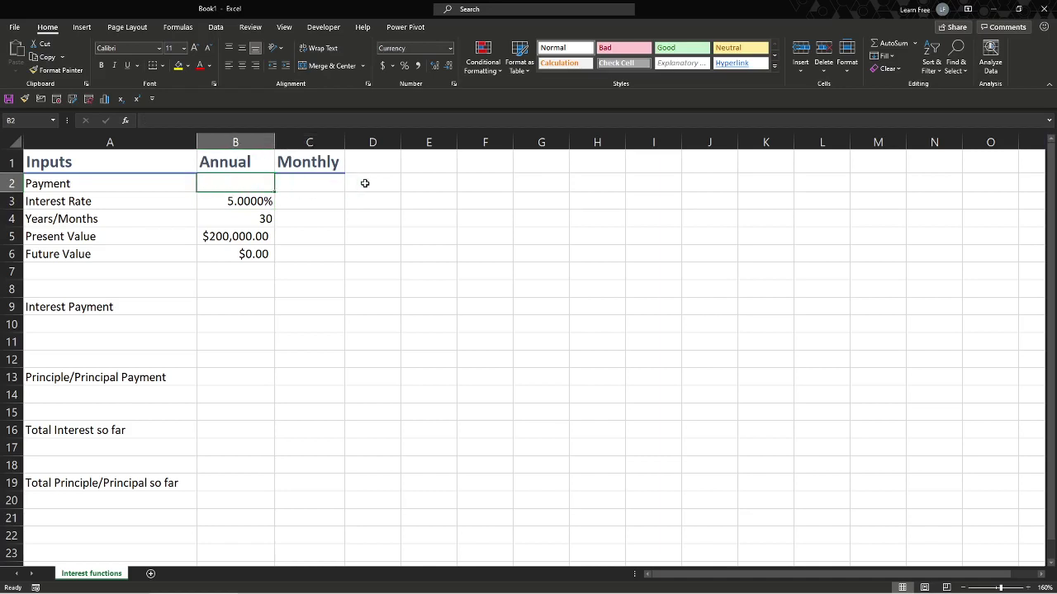
Enter =PMT(B3,B4,B5,B6,0) in B2, returning ($13,010.29)
text(=)
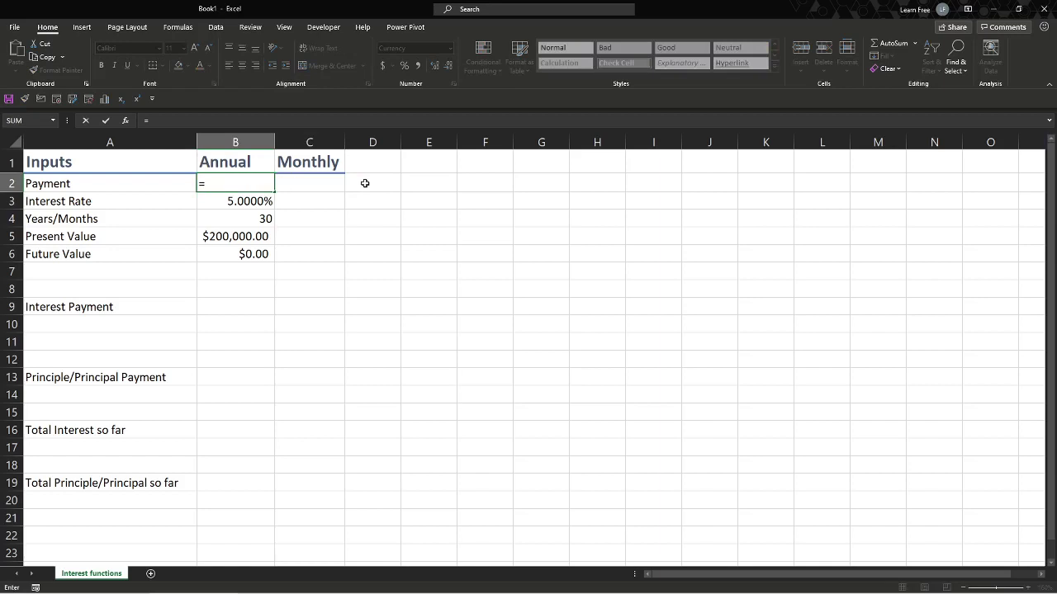
text(pmt)
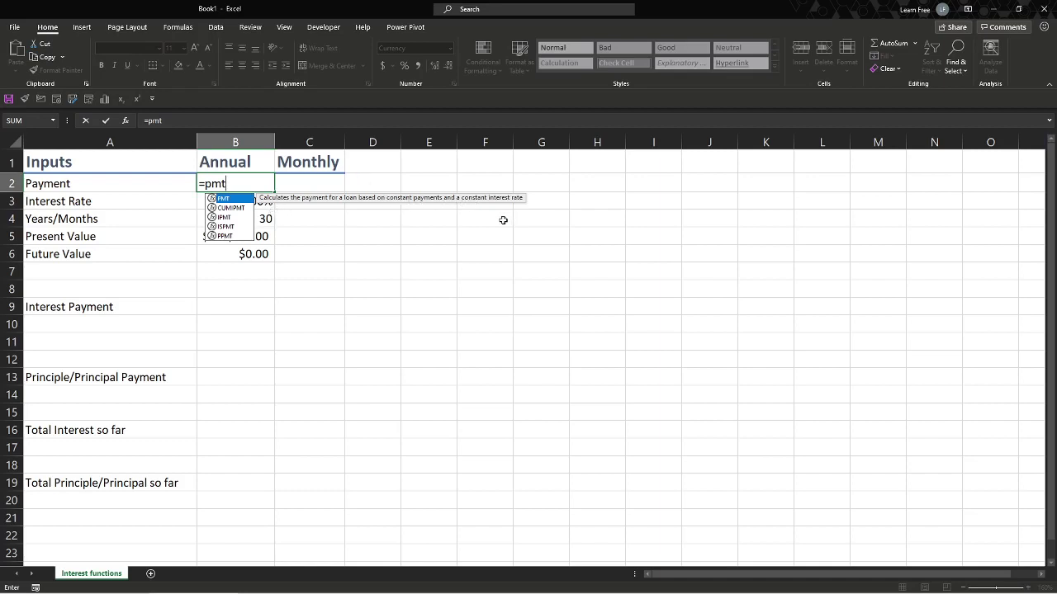
key(Tab)
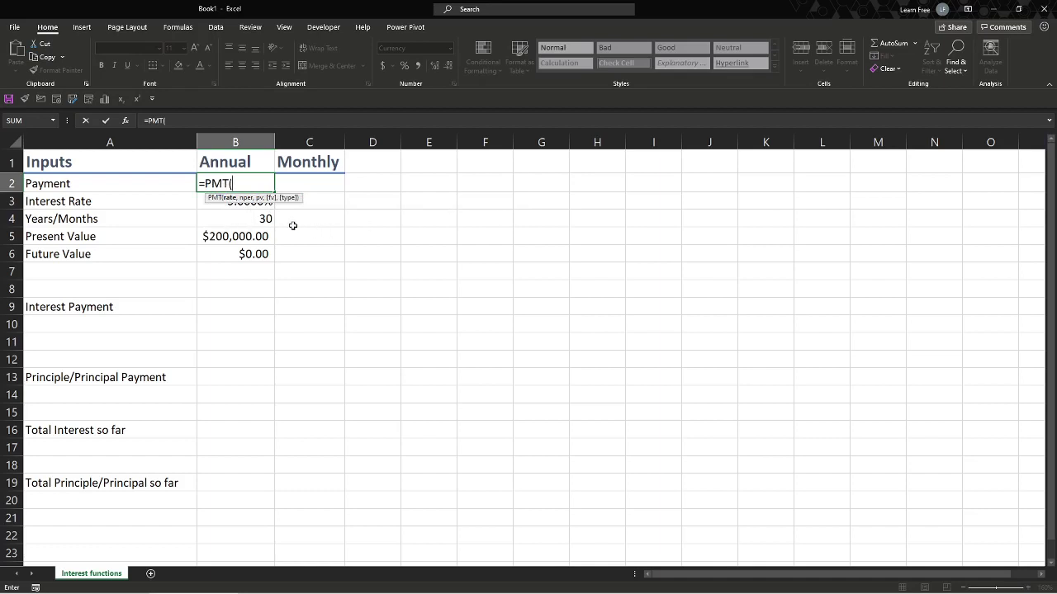
click(207, 206)
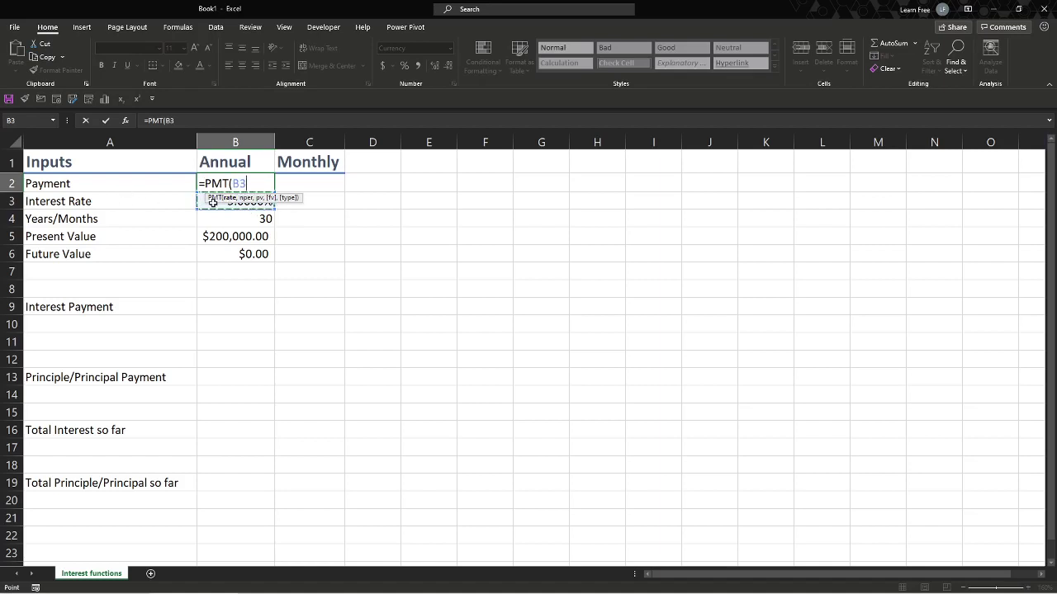
text(,)
click(219, 219)
text(,)
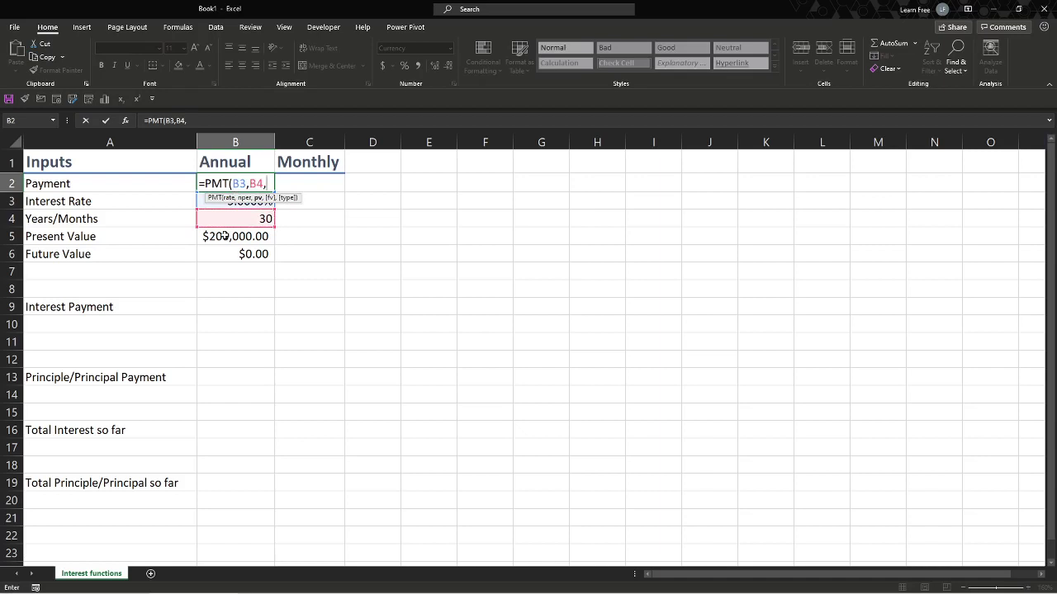
click(248, 236)
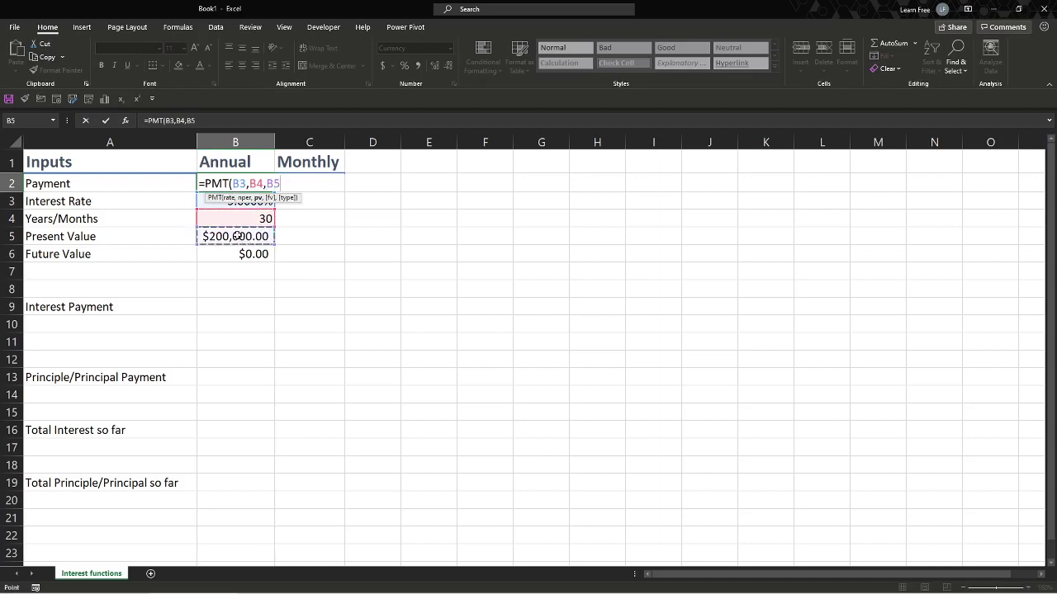
text(,)
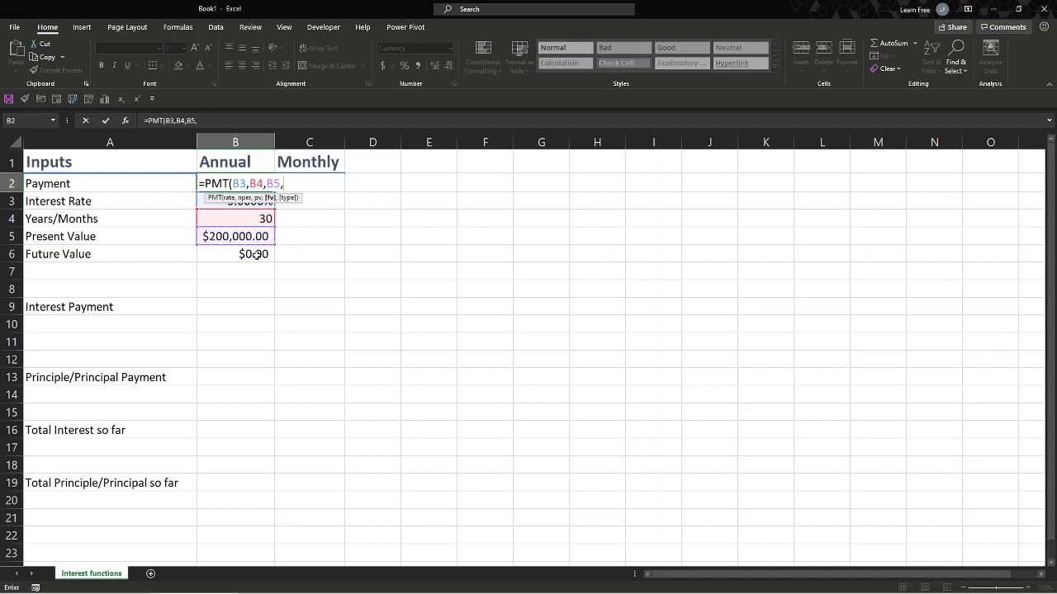
click(254, 255)
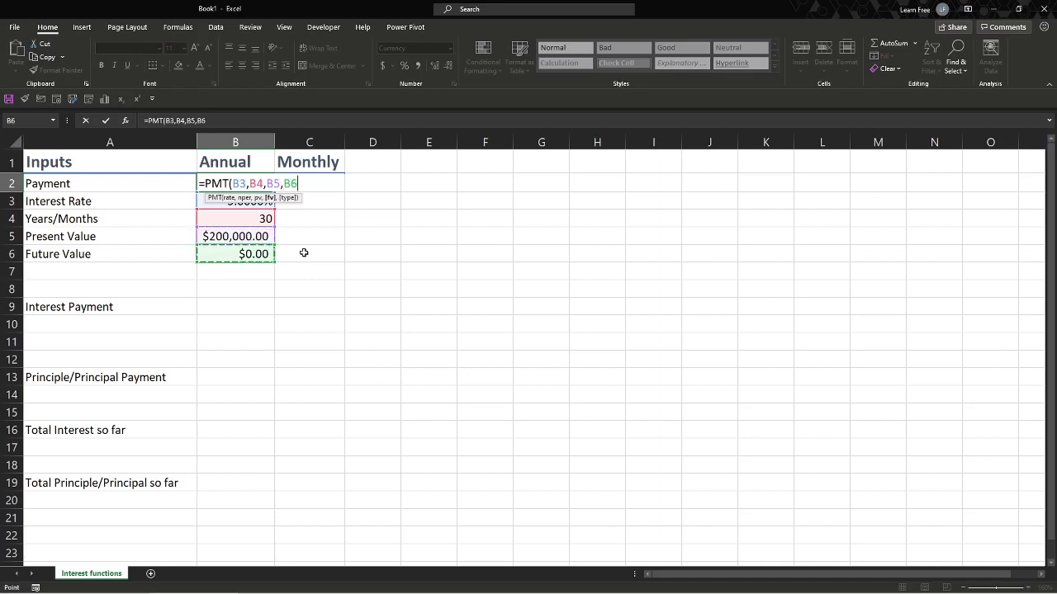
text(,)
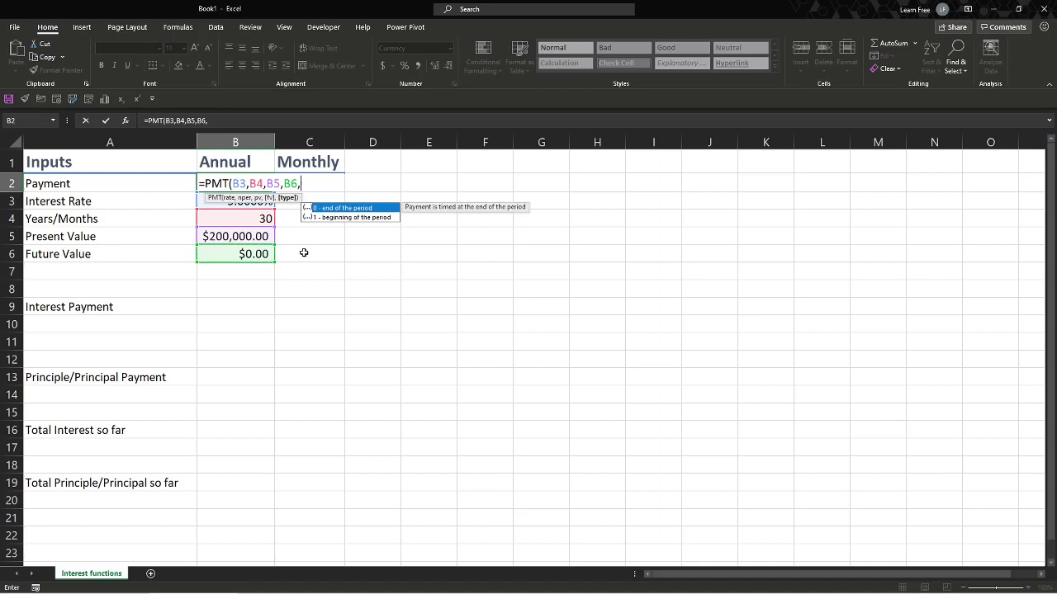
text(0))
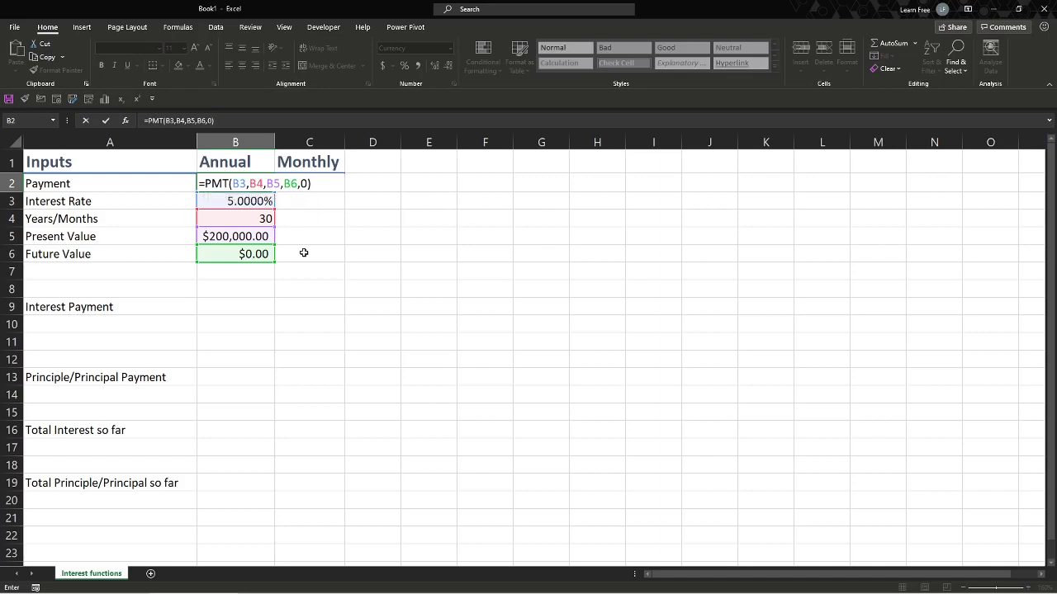
key(shift+Return)
Change the interest rate in B3 to 3%, then to 2.85%
key(Down)
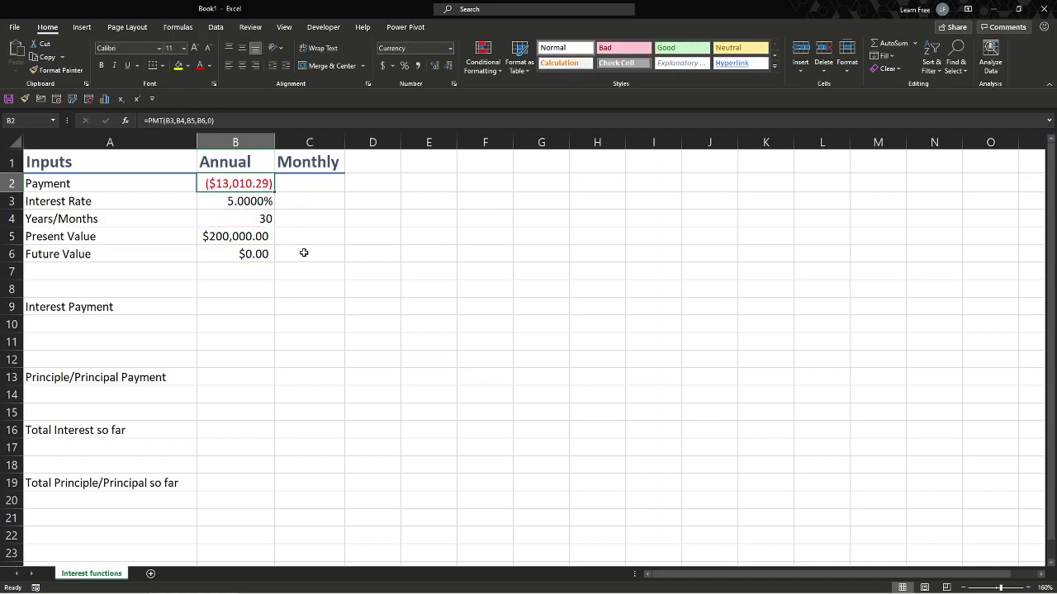
key(Down)
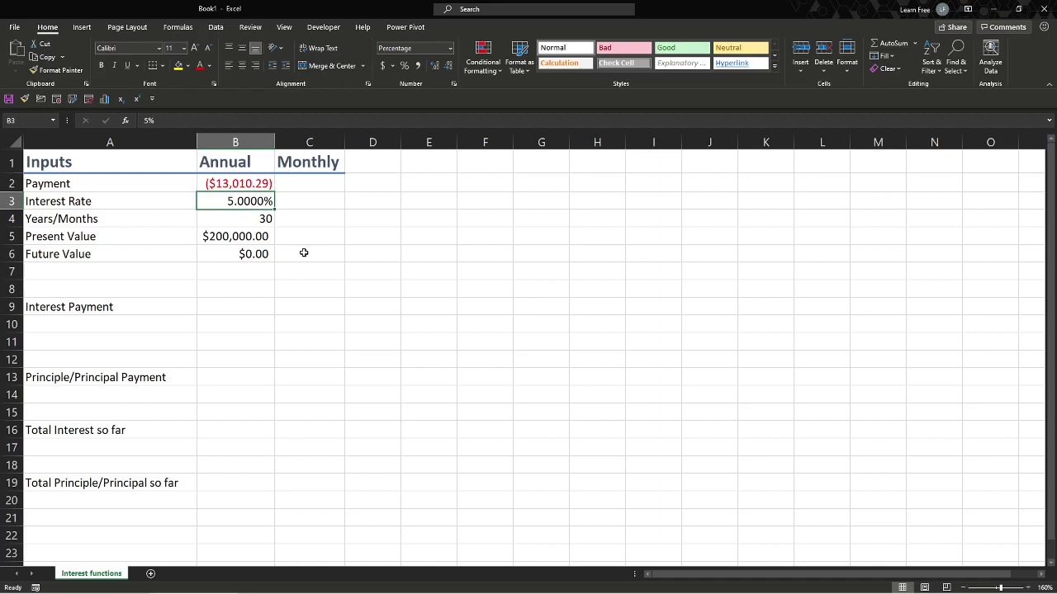
text(.03)
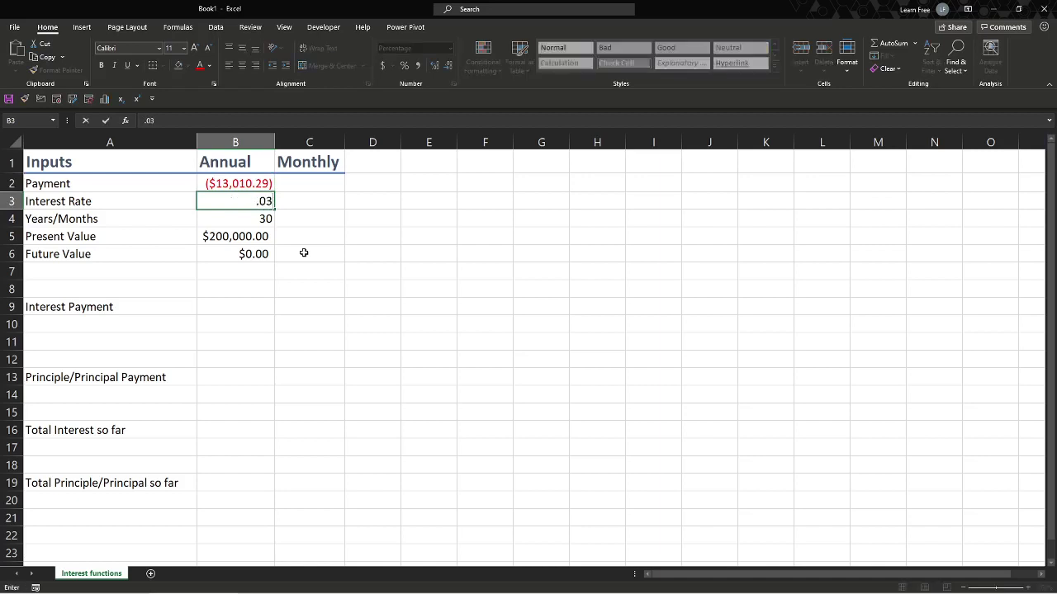
key(Return)
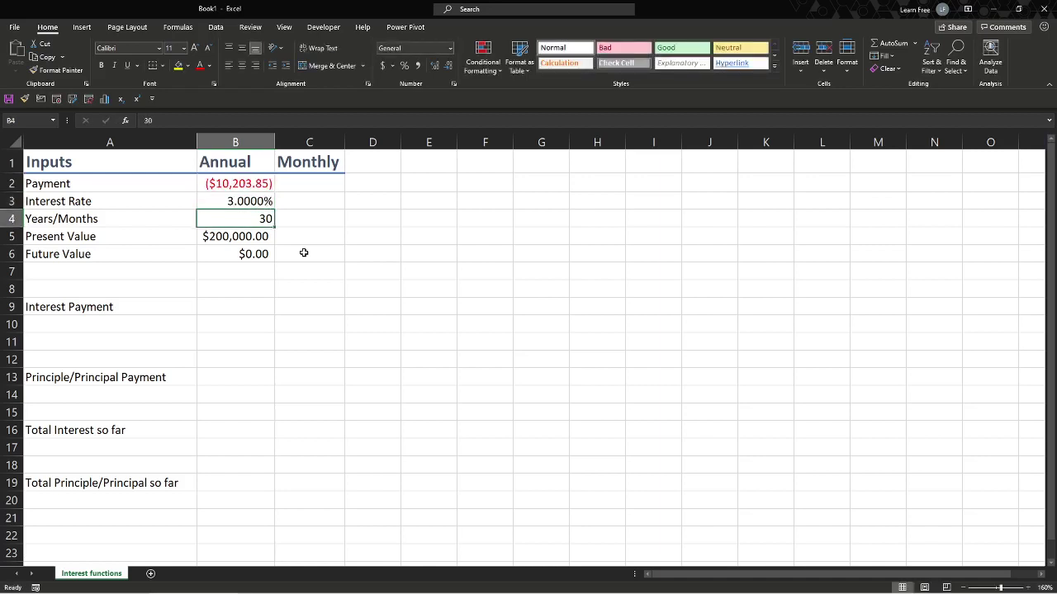
key(Up)
text(.0)
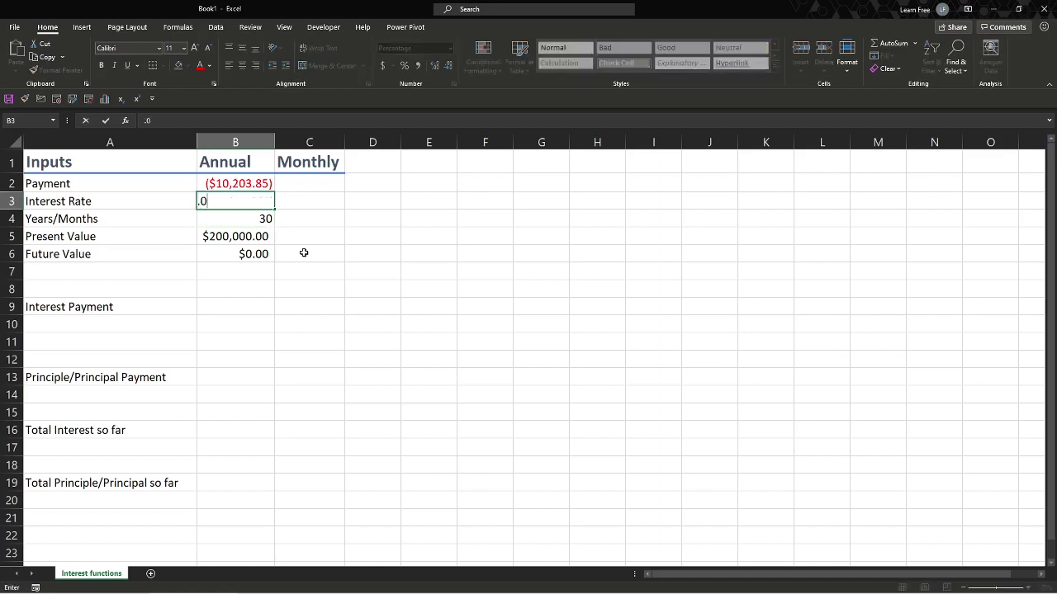
text(285)
key(Return)
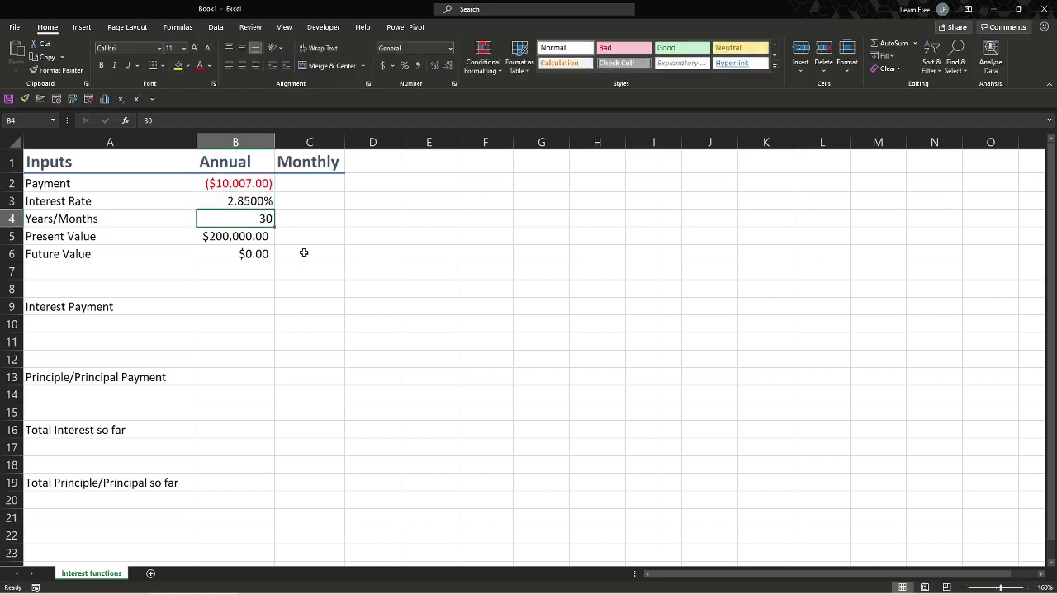
Recheck the PMT formula in B2, which now shows ($10,007.00)
key(Up)
key(Up)
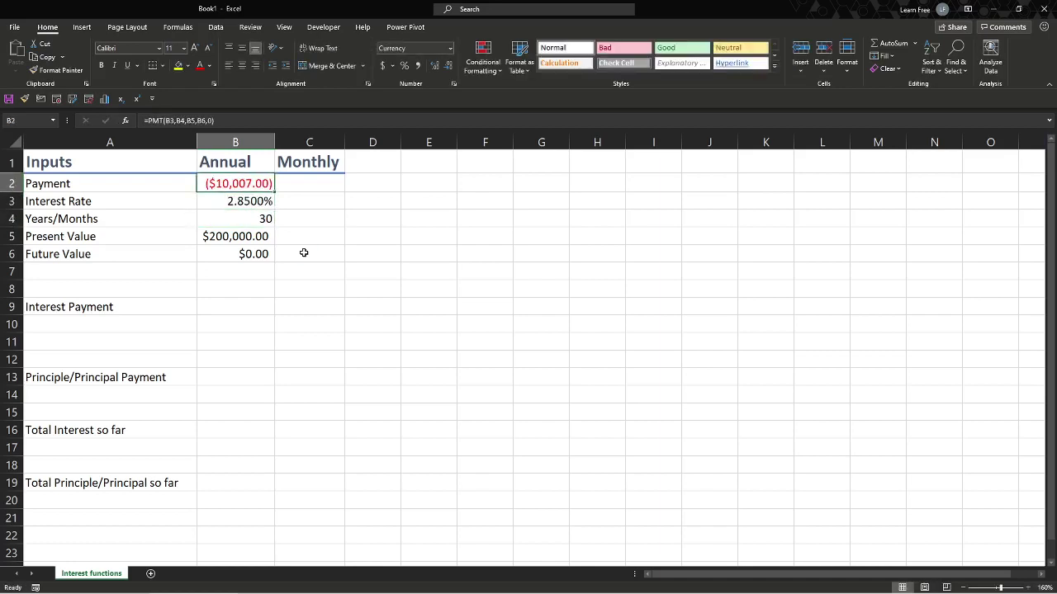
key(F2)
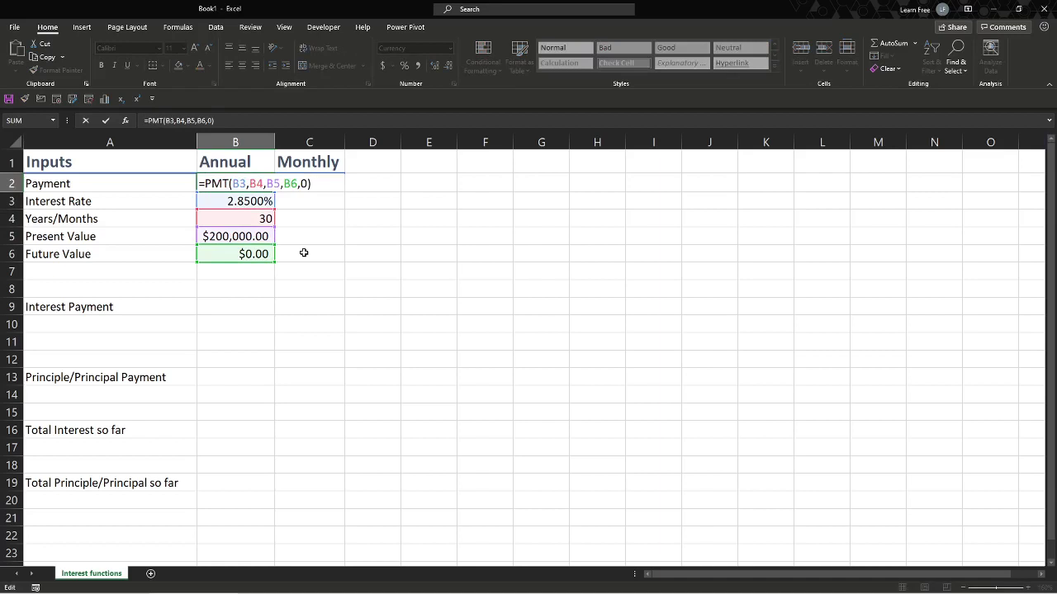
key(ctrl+Return)
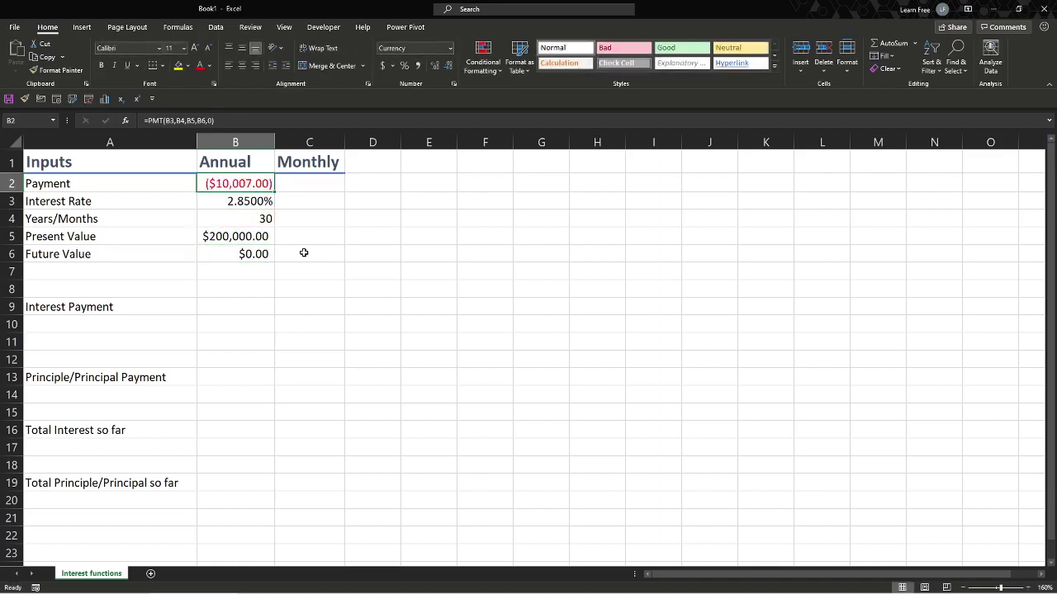
Enter =B2/12 in C2 as a monthly payment
click(331, 188)
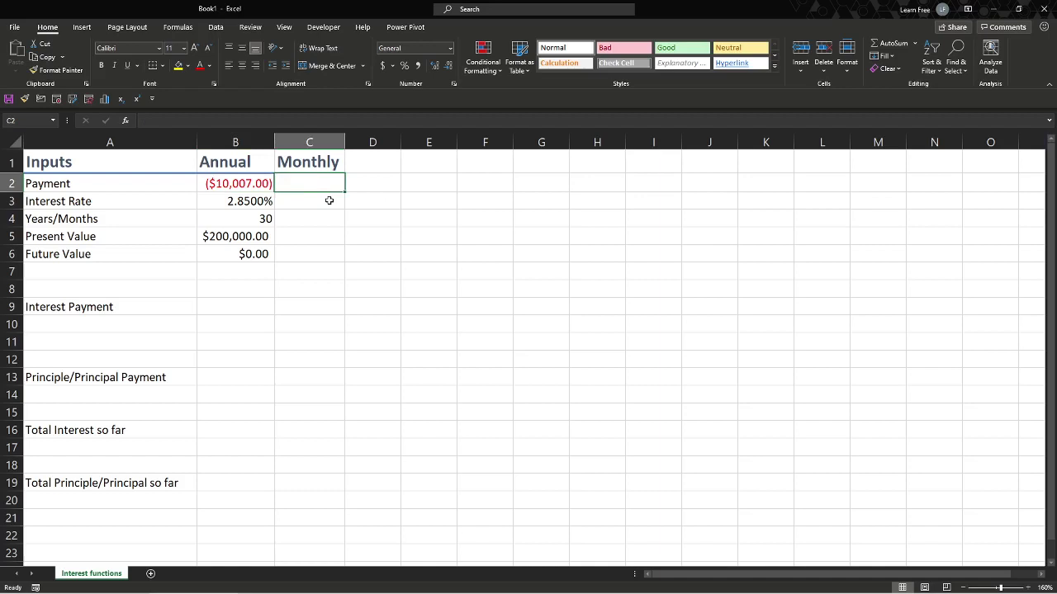
key(Down)
key(Up)
text(=)
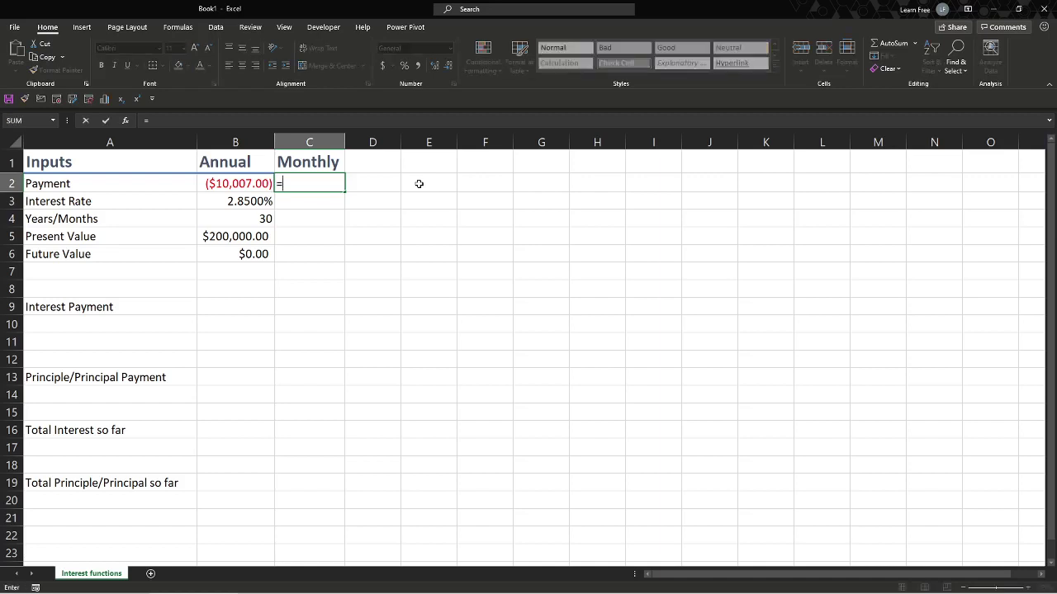
key(Left)
key(Left)
key(Right)
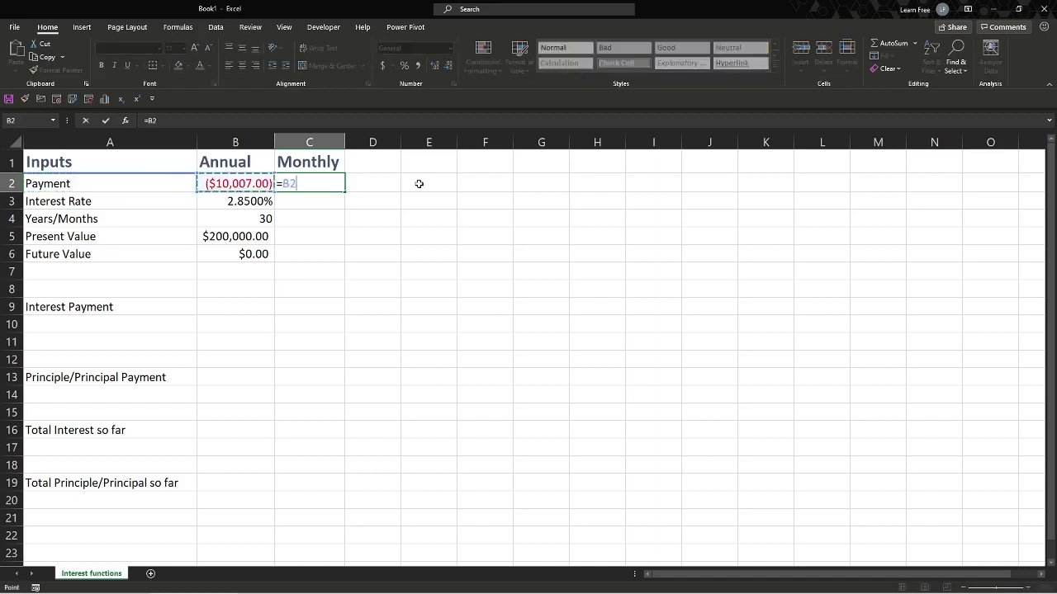
text(/12)
key(Return)
Clear the =B2/12 result from C2 and move down to C3
key(Up)
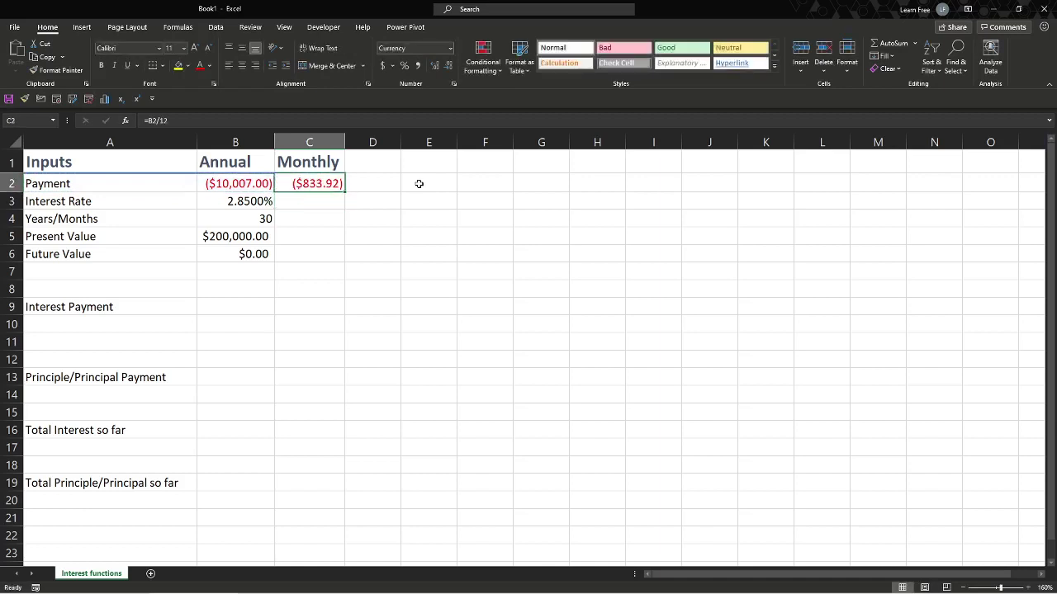
key(Delete)
key(Down)
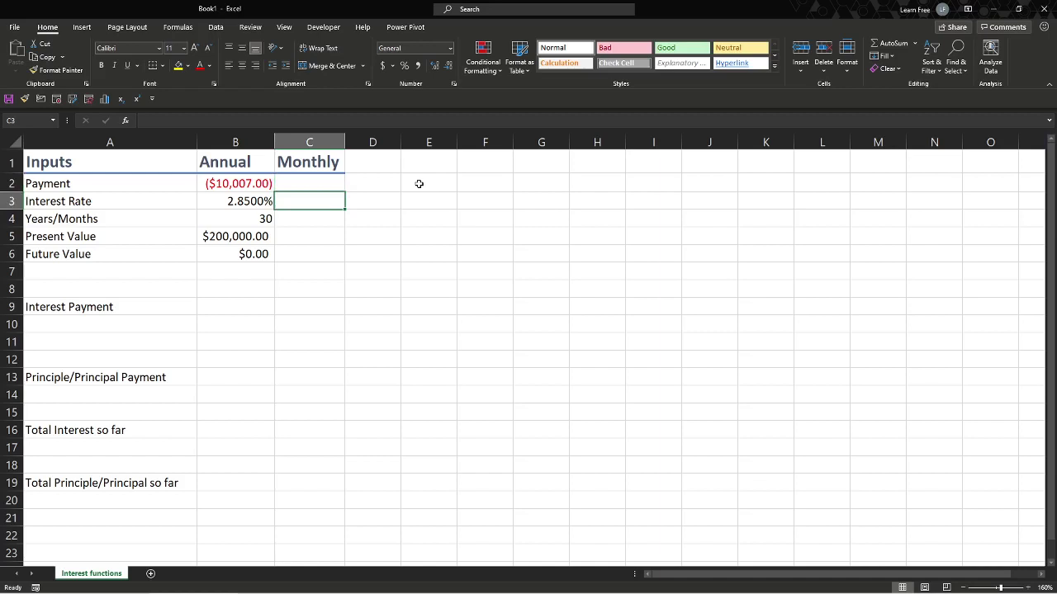
Enter =B3/12 in C3 and format it as a percentage with four decimals (0.2375%)
text(=)
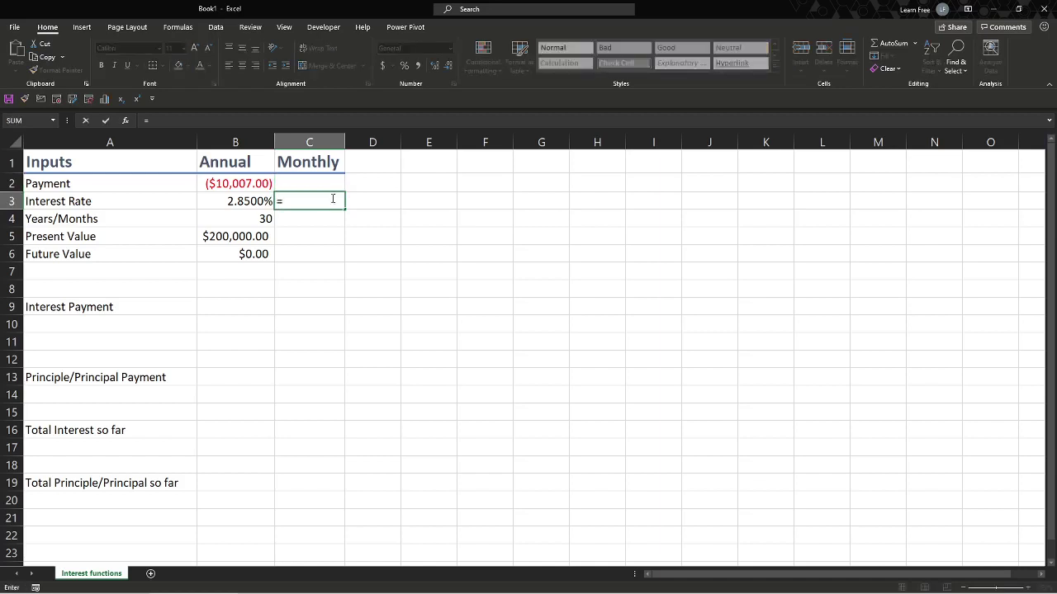
click(221, 204)
text(/)
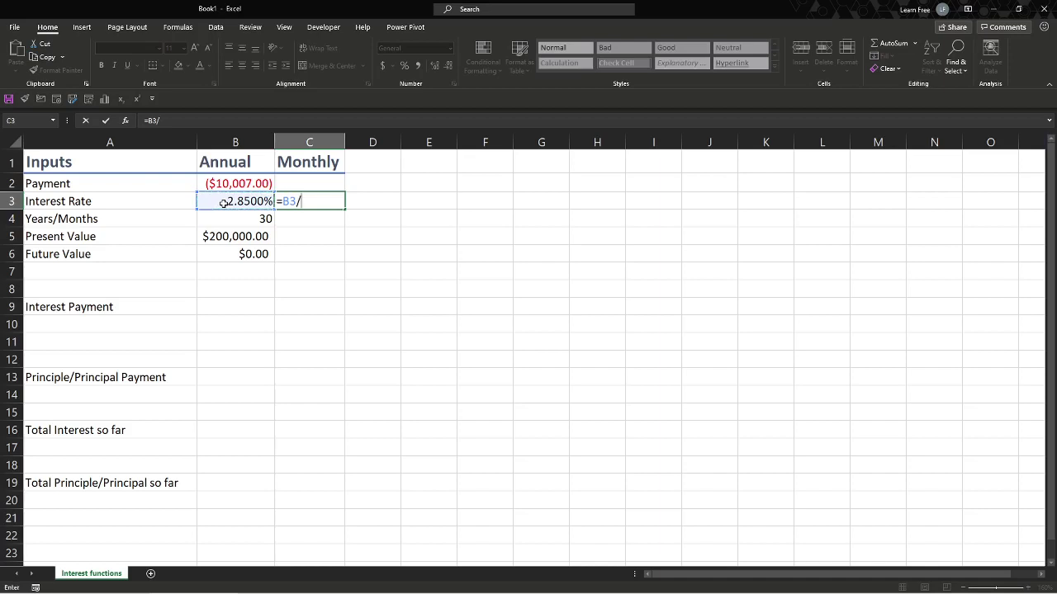
text(12)
key(Return)
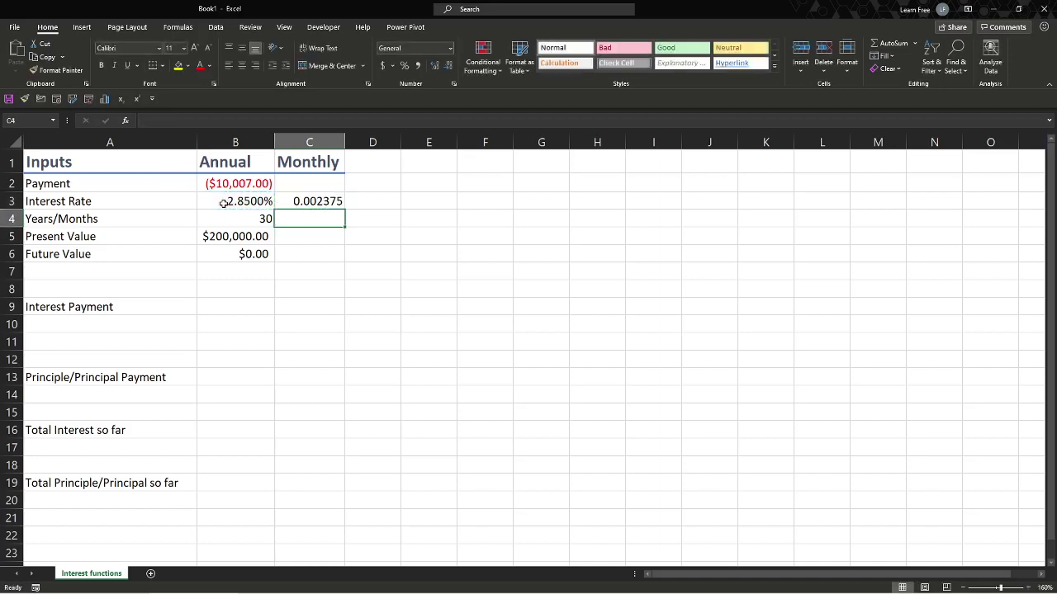
key(Up)
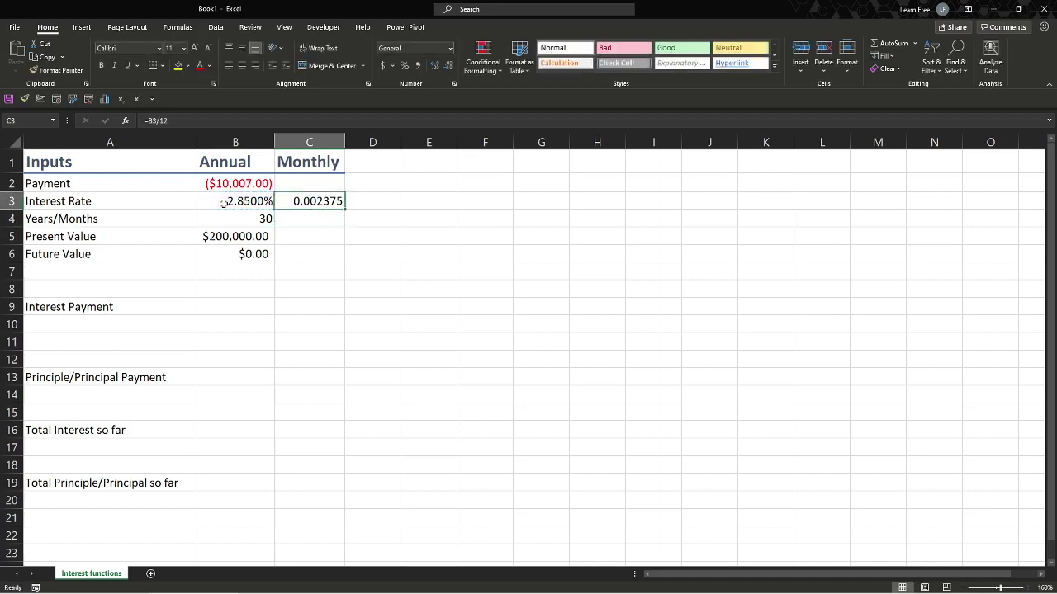
click(404, 65)
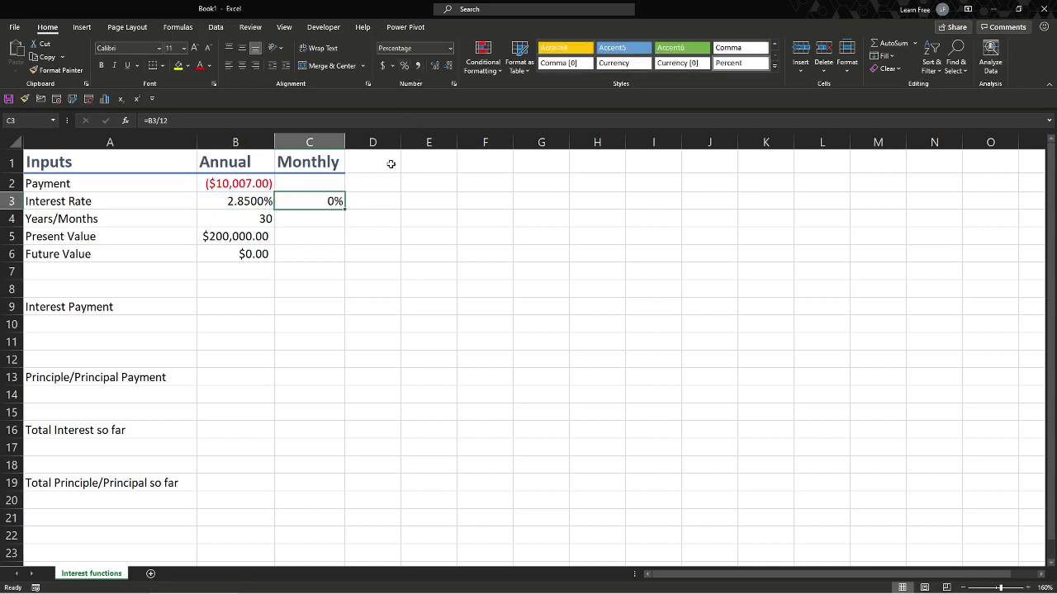
double_click(435, 65)
click(435, 66)
click(435, 67)
Enter =B4*12 in C4 (360) and =B5 in C5, and start =B6 in C6
click(312, 216)
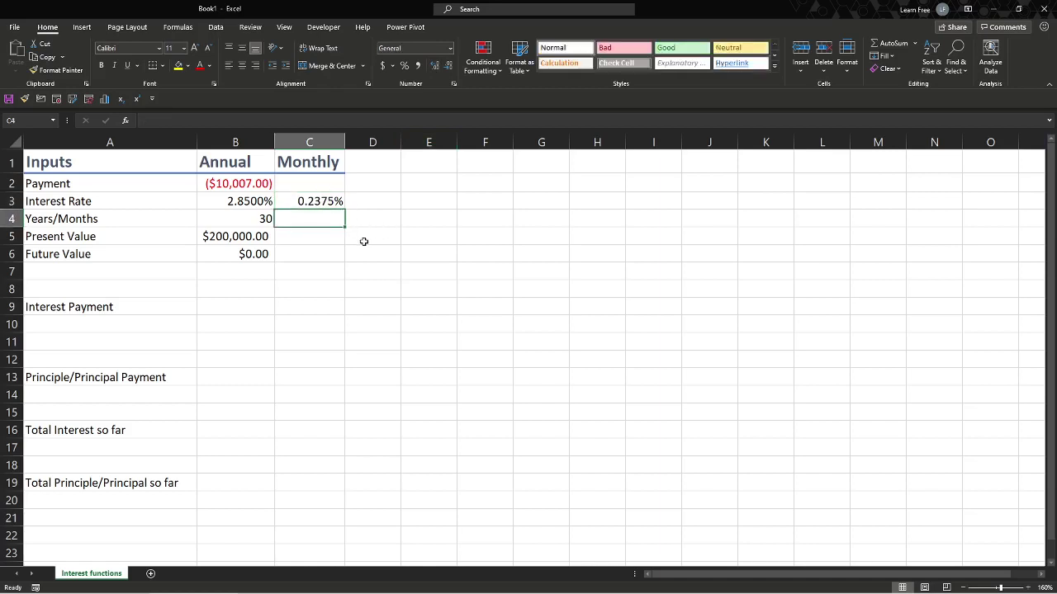
text(=)
key(Left)
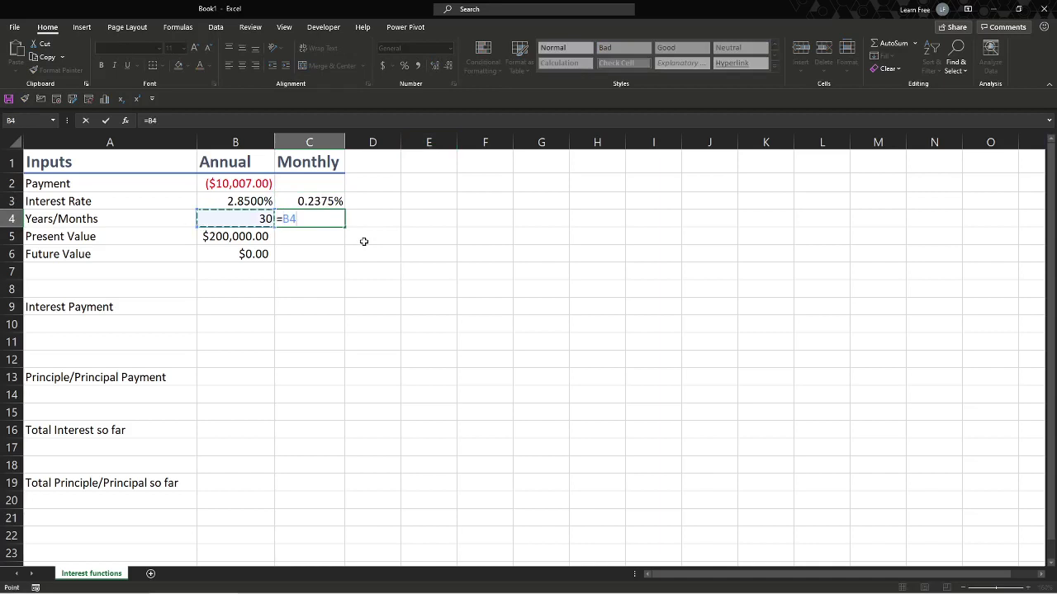
text(*12)
key(Return)
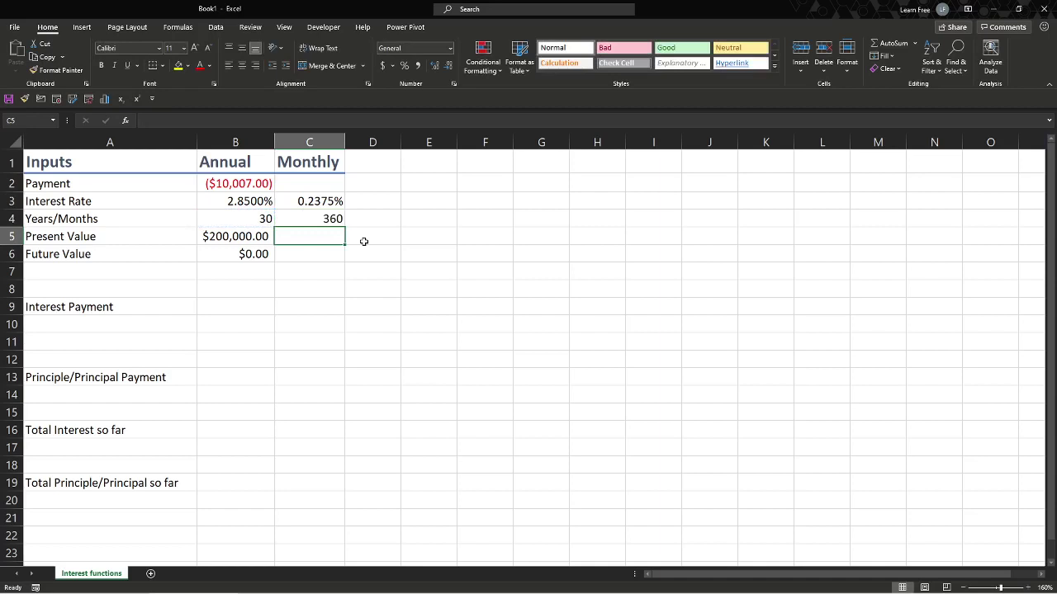
text(=)
key(Left)
key(Return)
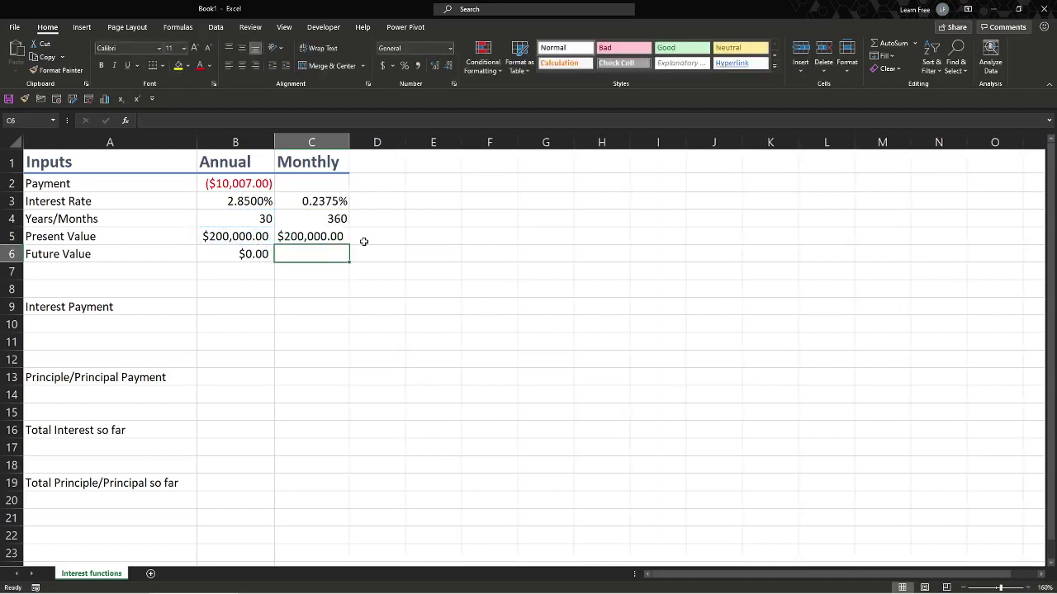
text(=)
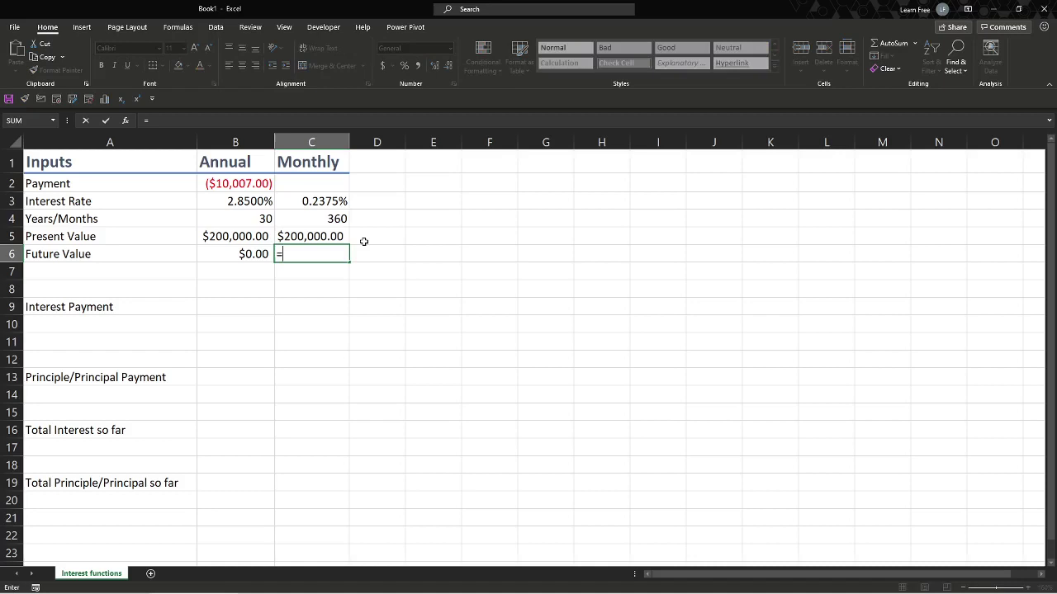
click(252, 254)
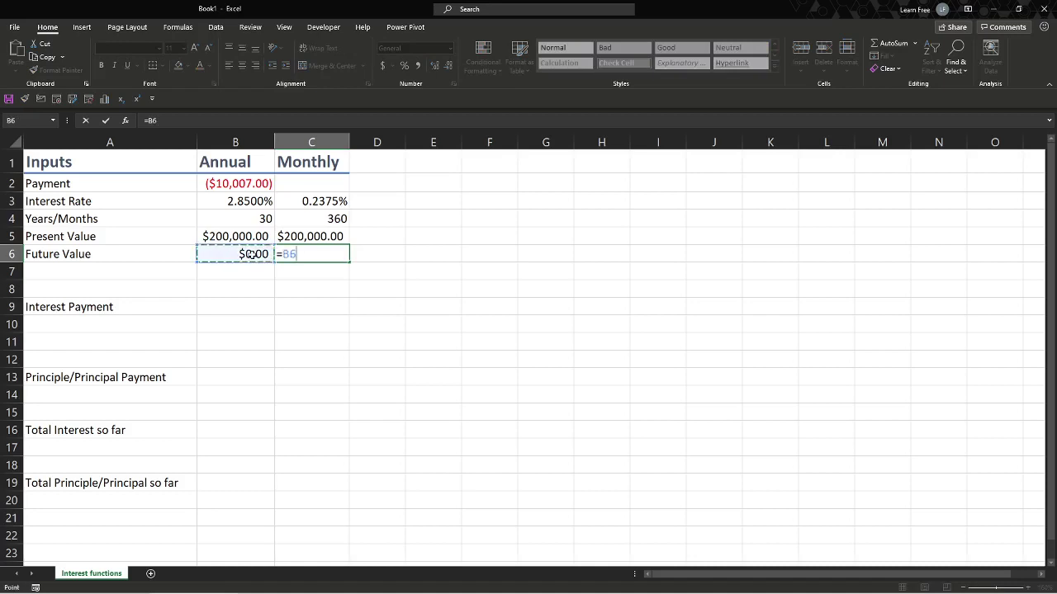
Commit =B6 in C6 and enter =PMT(C3,C4,C5,C6,0) in C2, giving ($827.11)
key(Return)
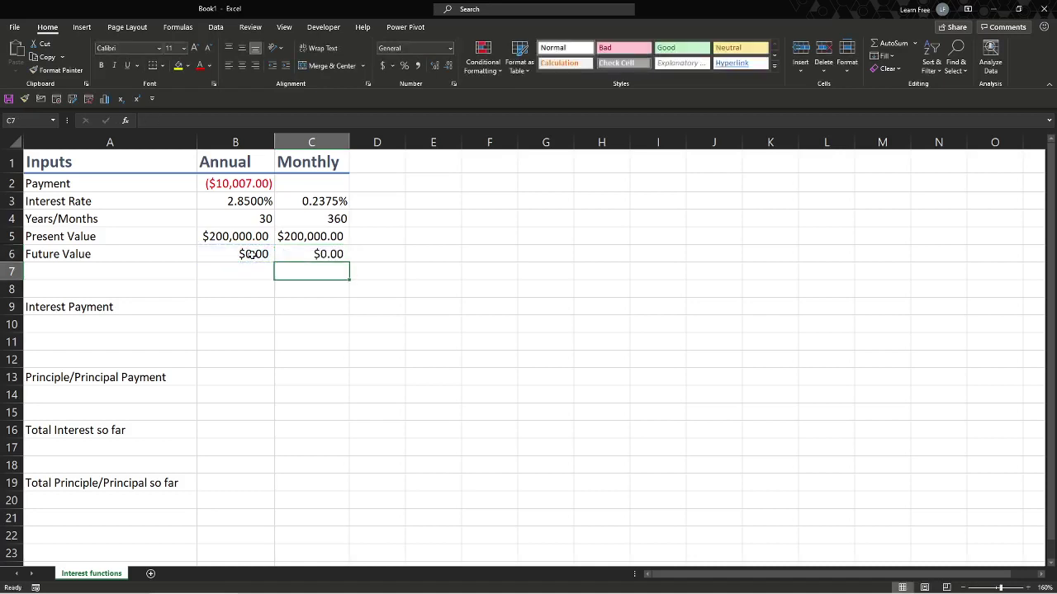
click(309, 197)
click(312, 187)
text(=)
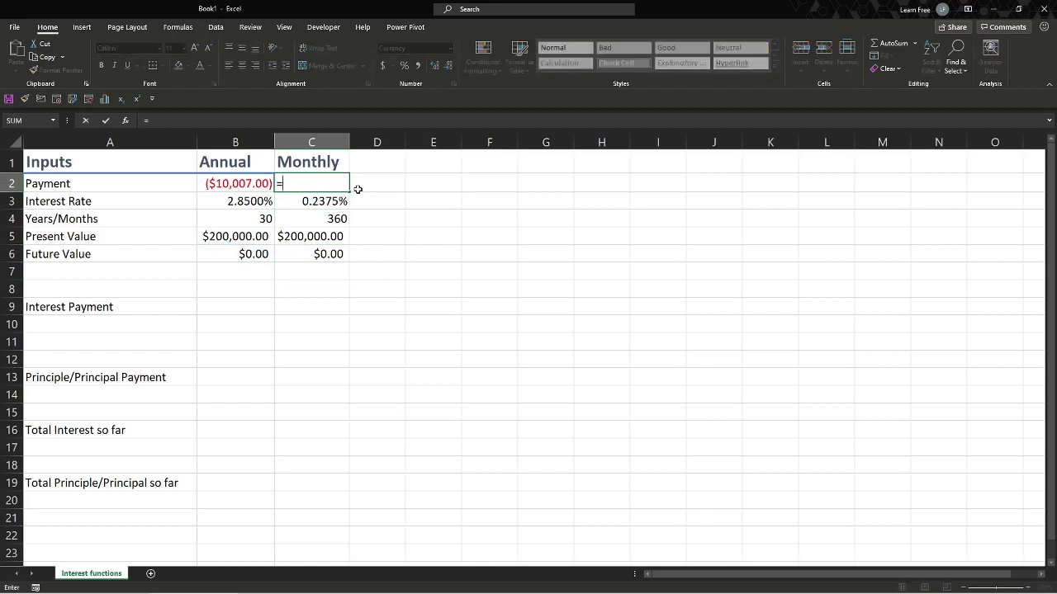
text(pmt)
key(Tab)
key(Down)
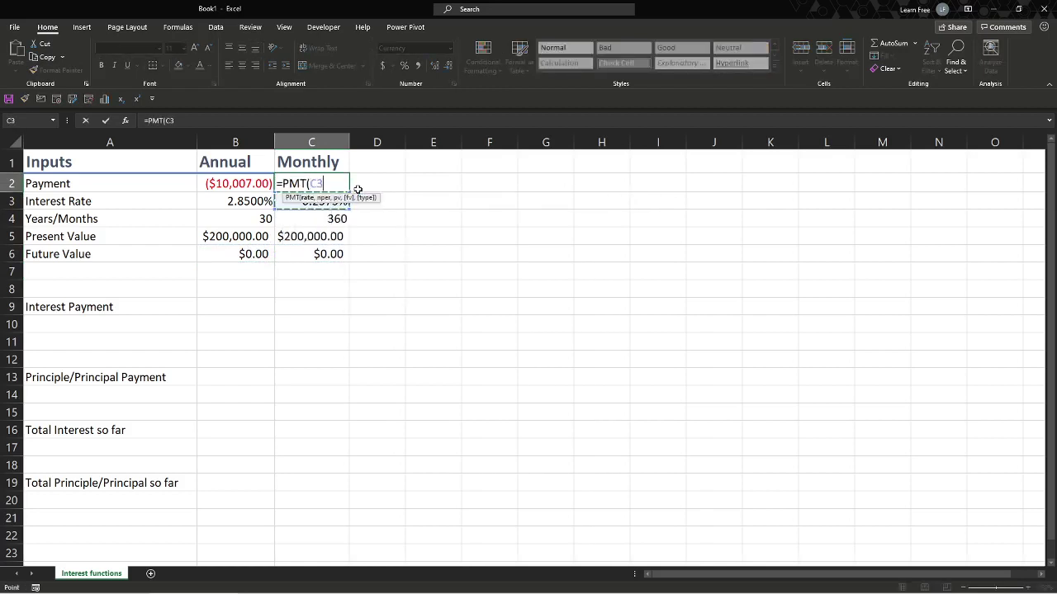
text(,)
key(Down)
key(Down)
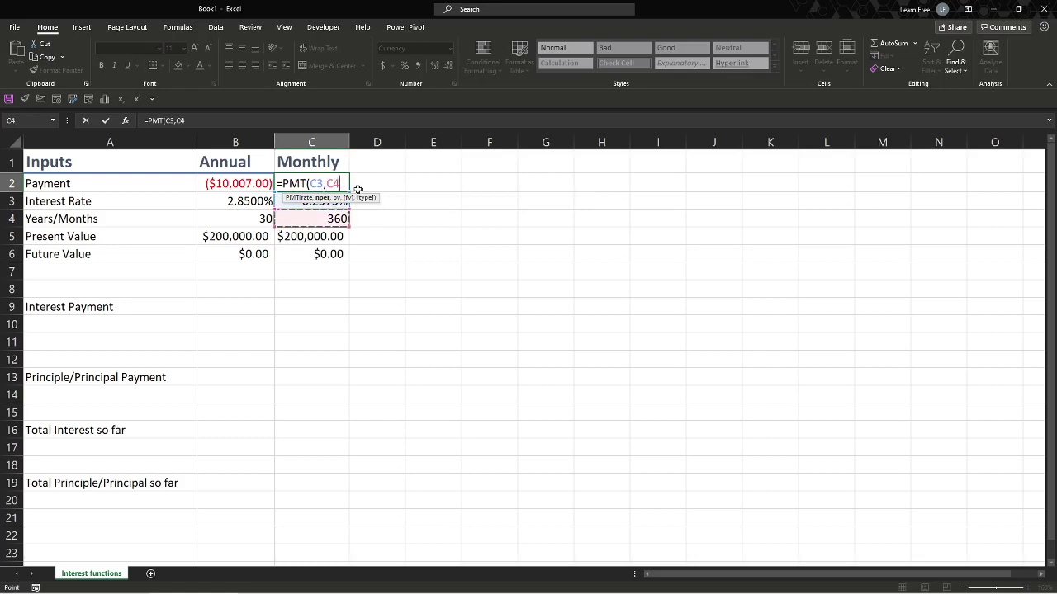
text(,)
key(Down)
key(Down)
key(Down)
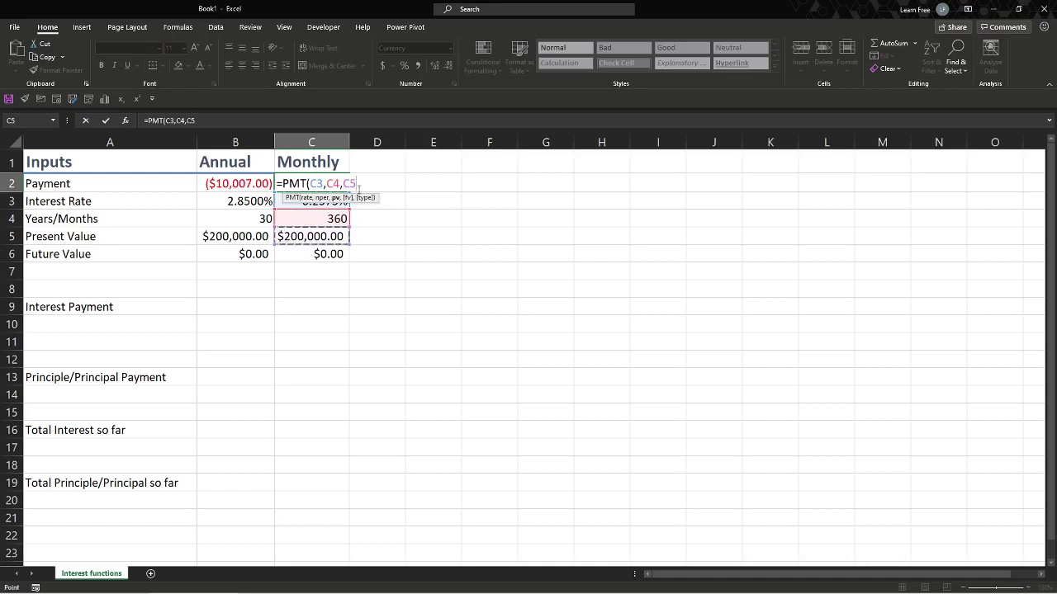
text(,)
key(Down)
key(Down)
key(Down)
key(Down)
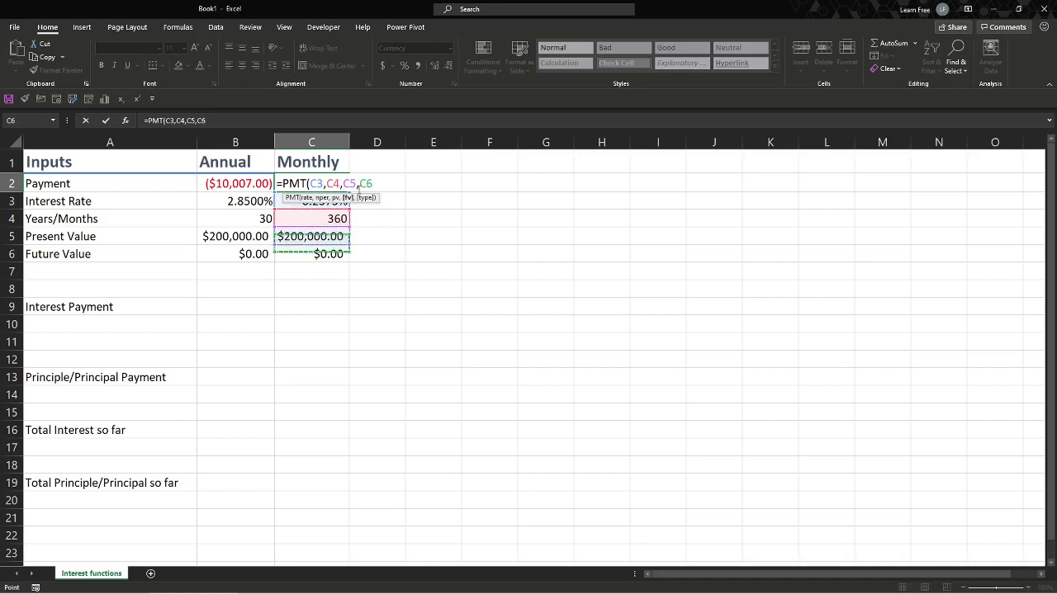
text(,)
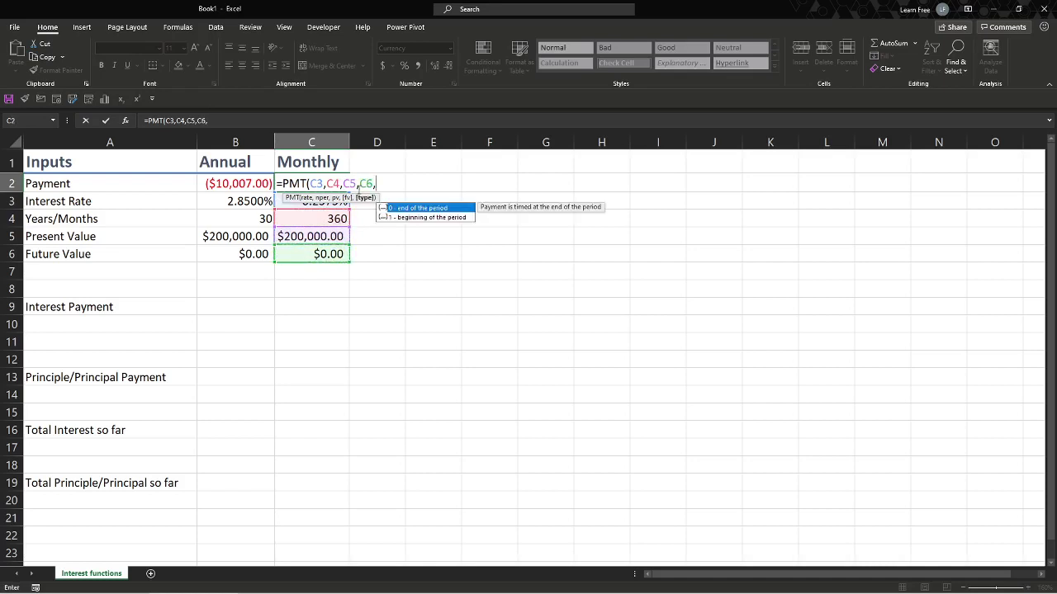
text(0))
key(Return)
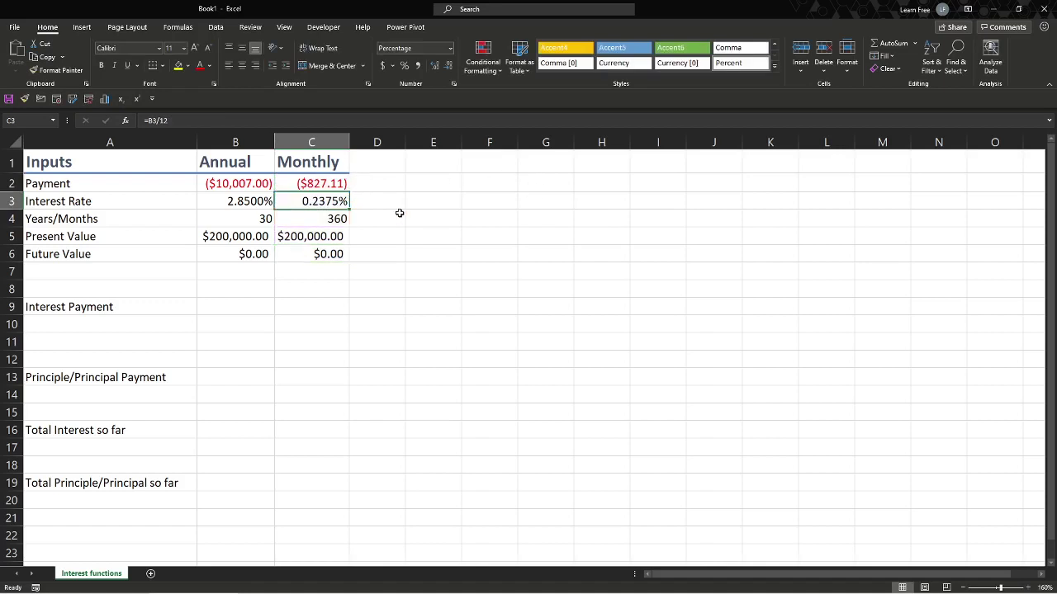
Try 3% and then 5% as the annual interest rate in B3
click(322, 183)
click(238, 186)
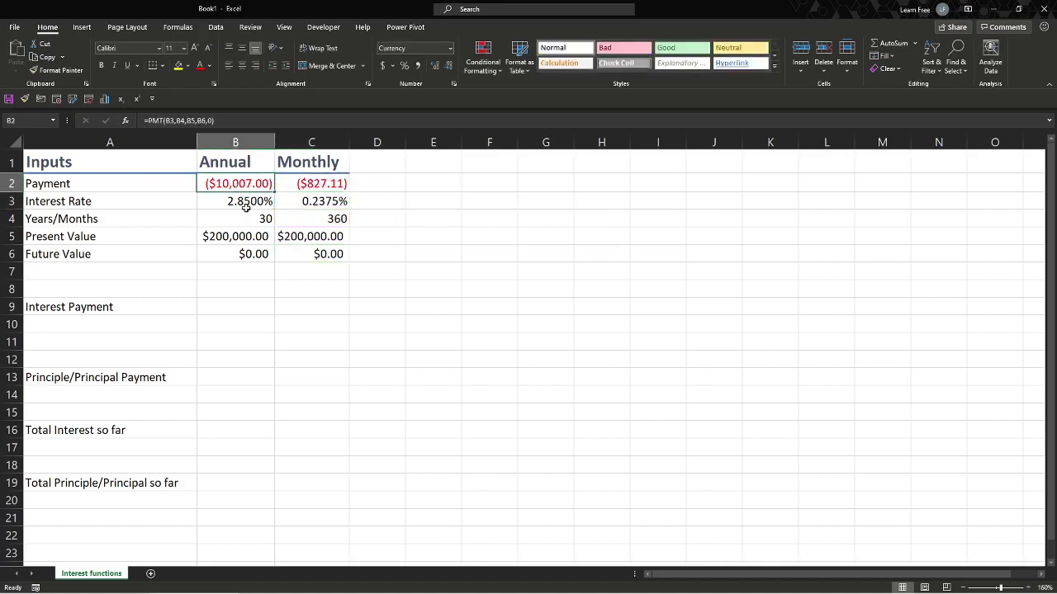
click(245, 206)
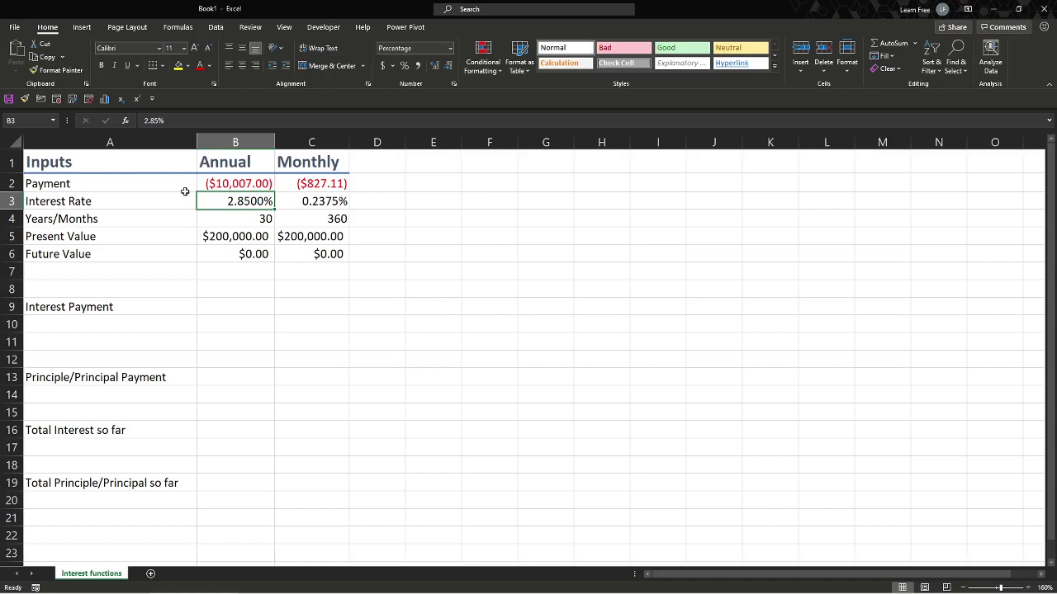
text(.03)
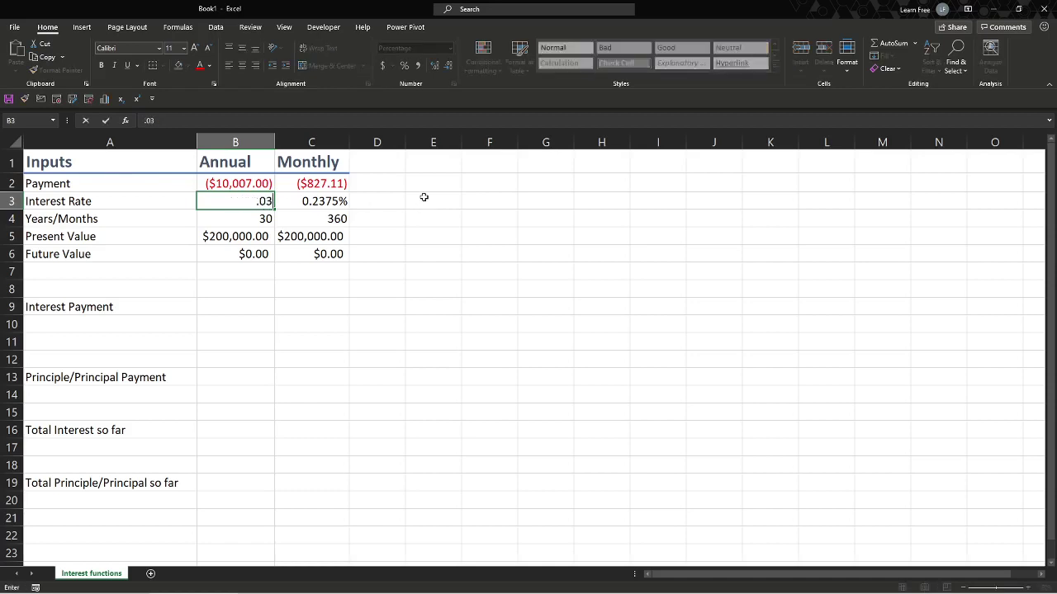
key(Return)
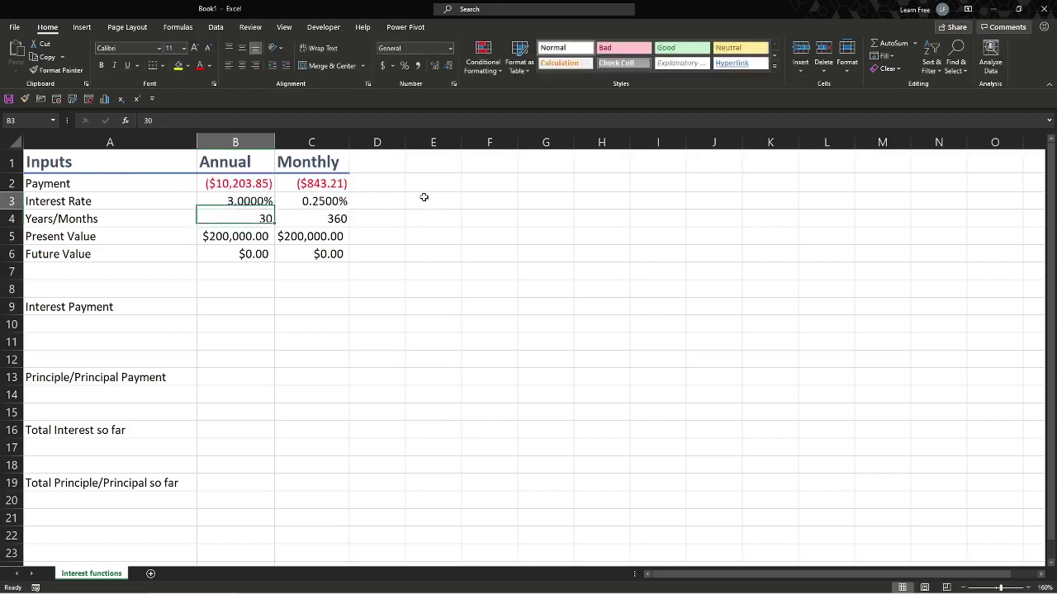
key(Up)
text(.05)
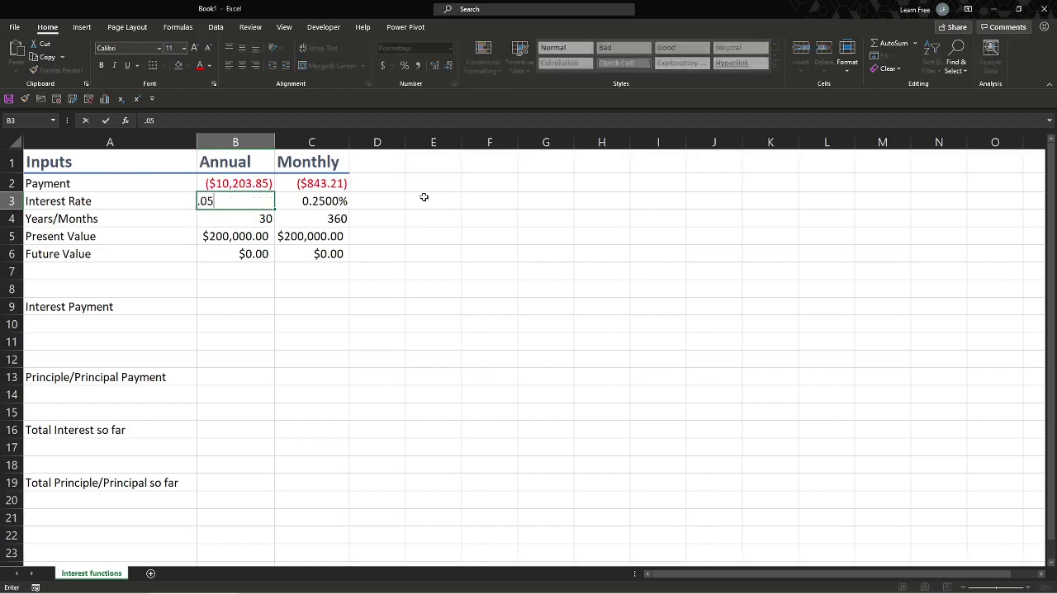
key(Return)
Try 3.25%, settle on 3% in B3, and check the =B3/12 monthly rate in C3
key(Up)
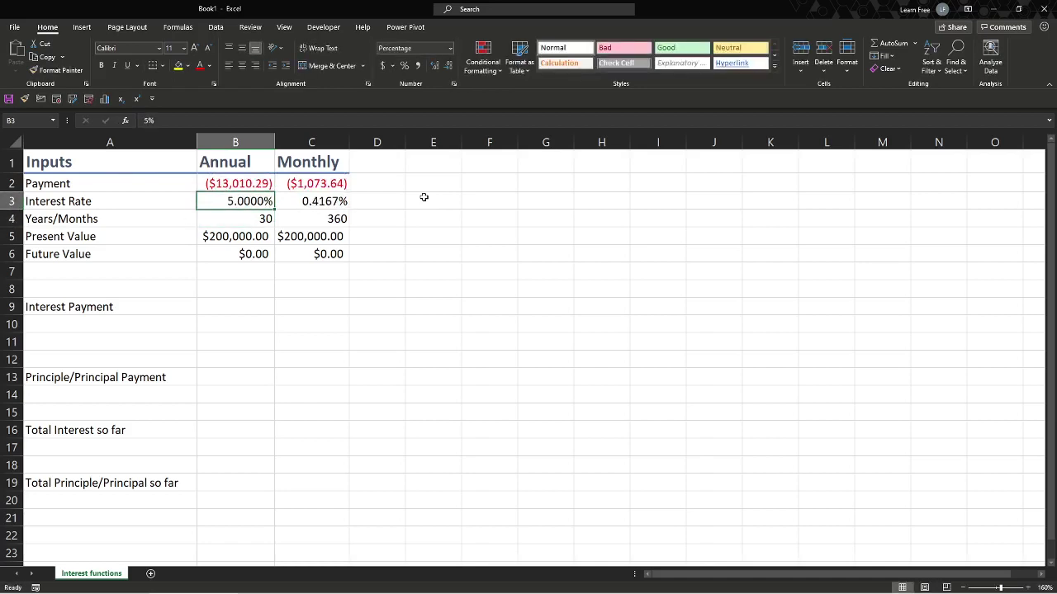
text(.0325)
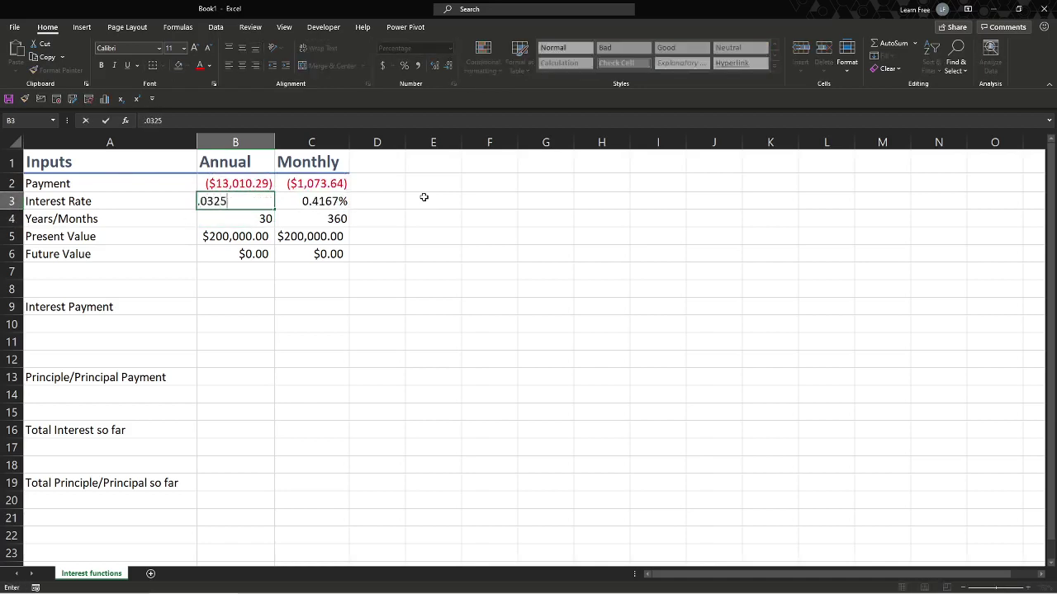
key(Return)
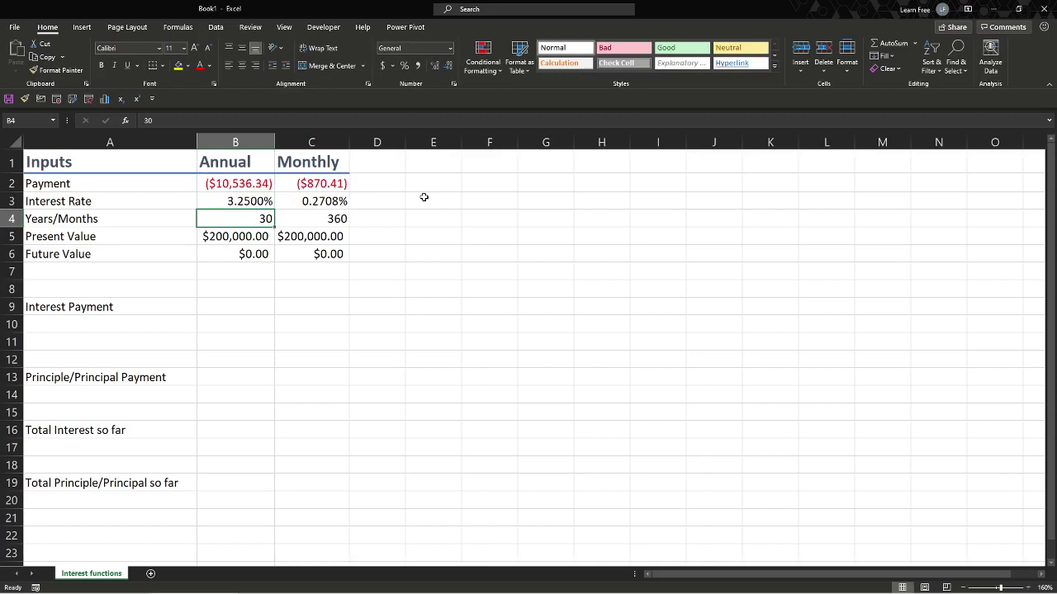
key(Up)
text(.03)
key(Return)
click(268, 201)
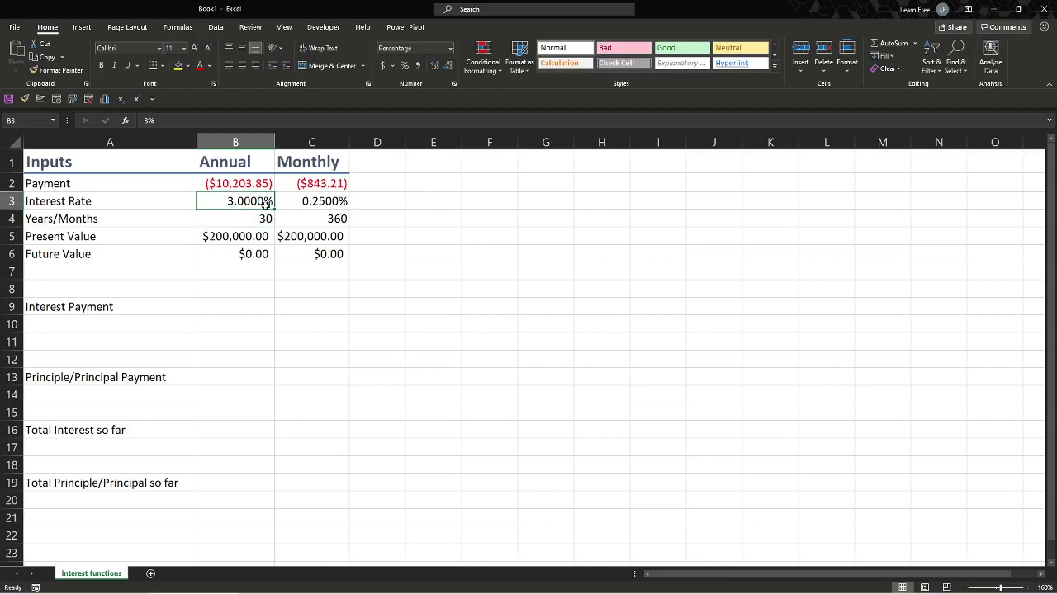
click(320, 206)
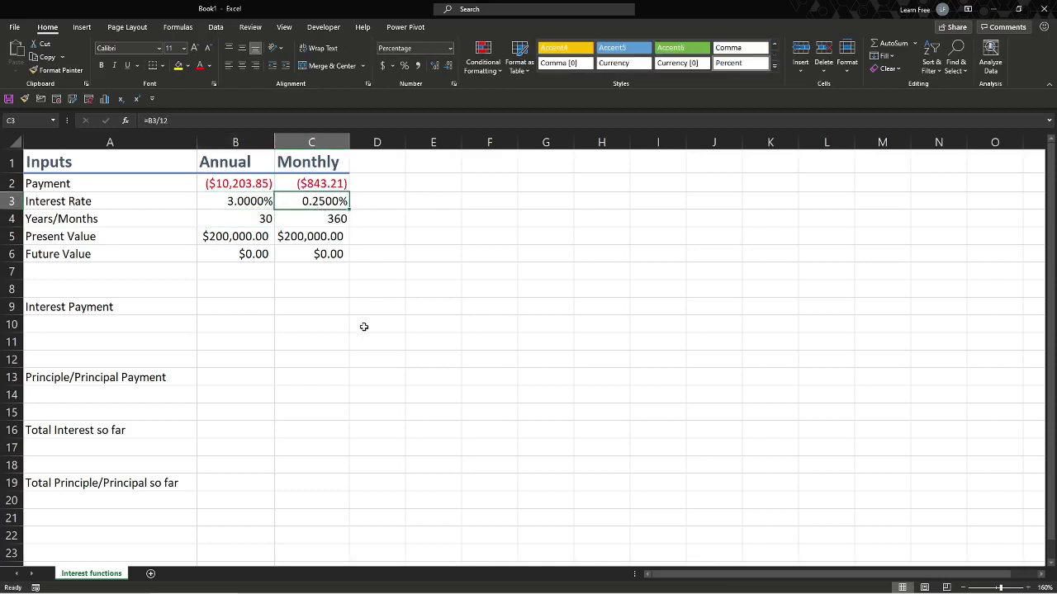
click(239, 308)
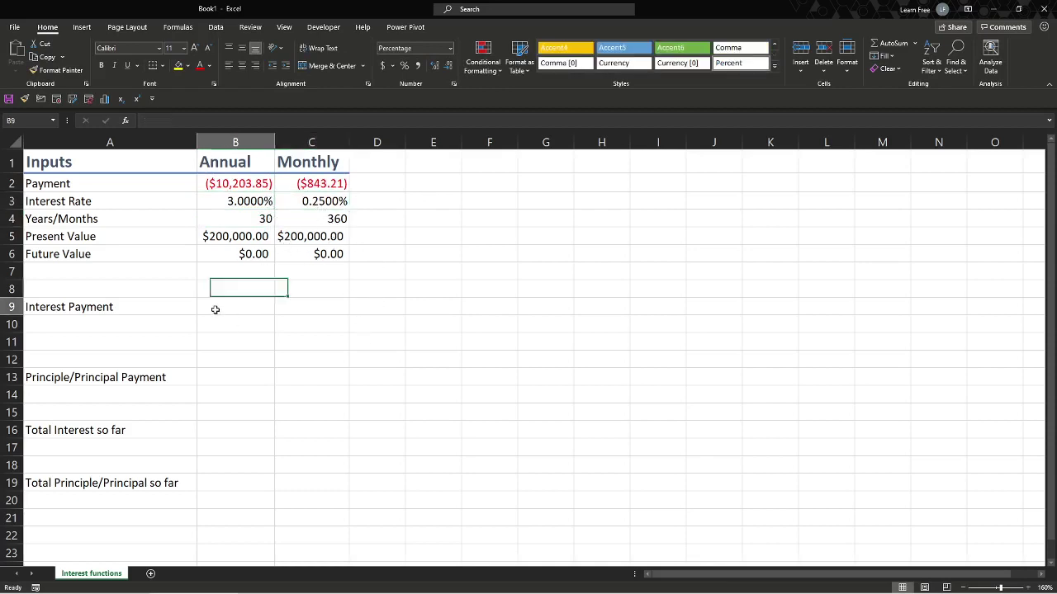
click(304, 312)
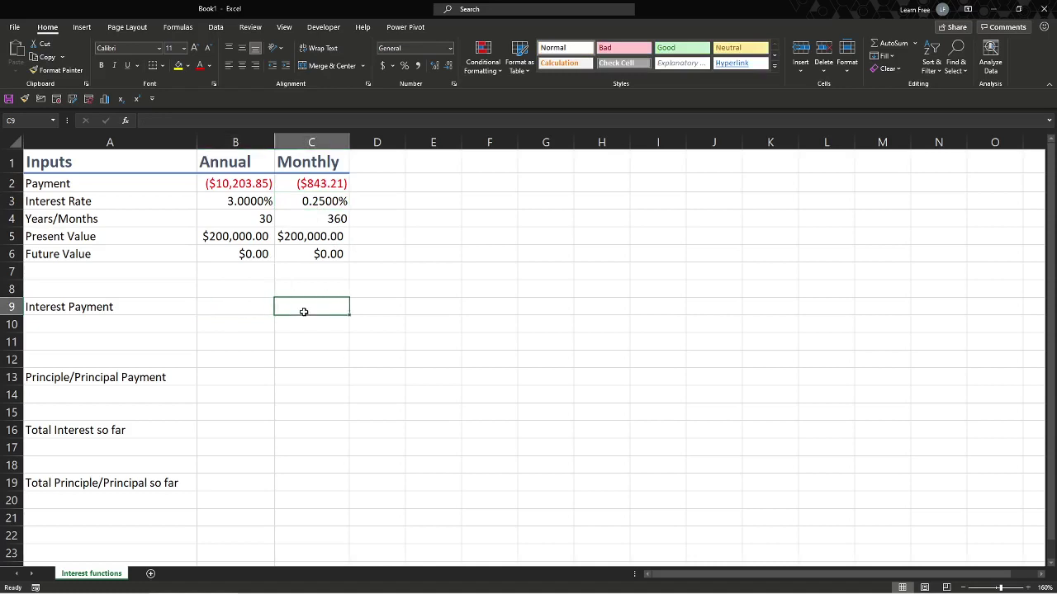
text(=)
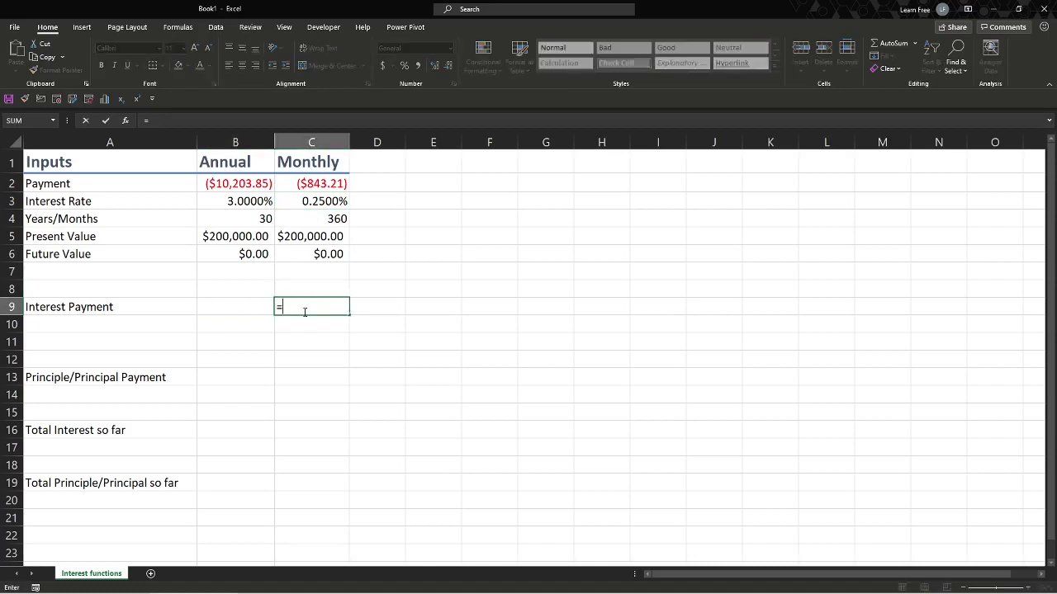
text(ipmt)
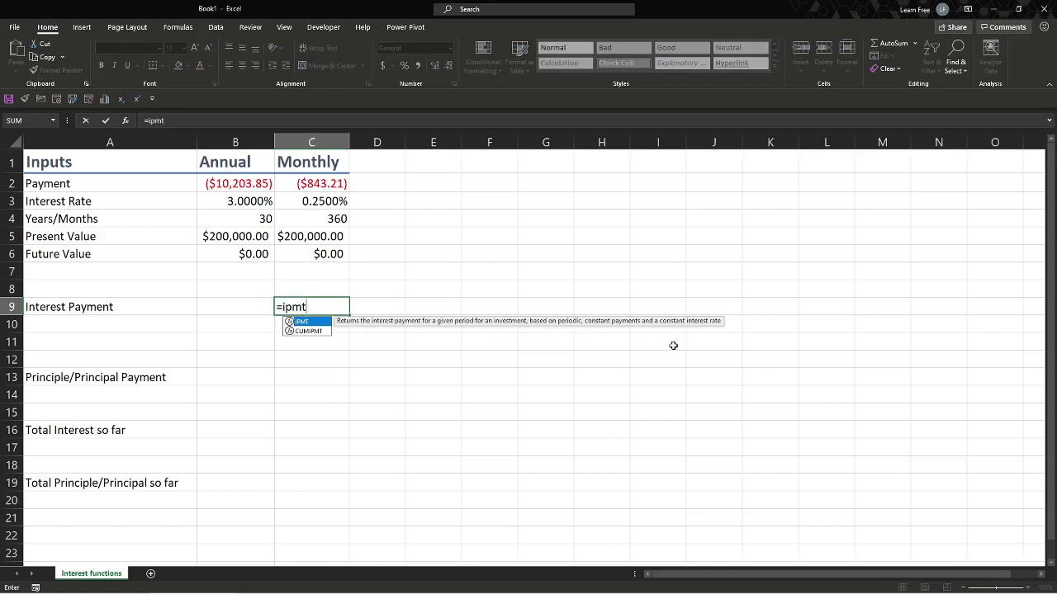
key(Tab)
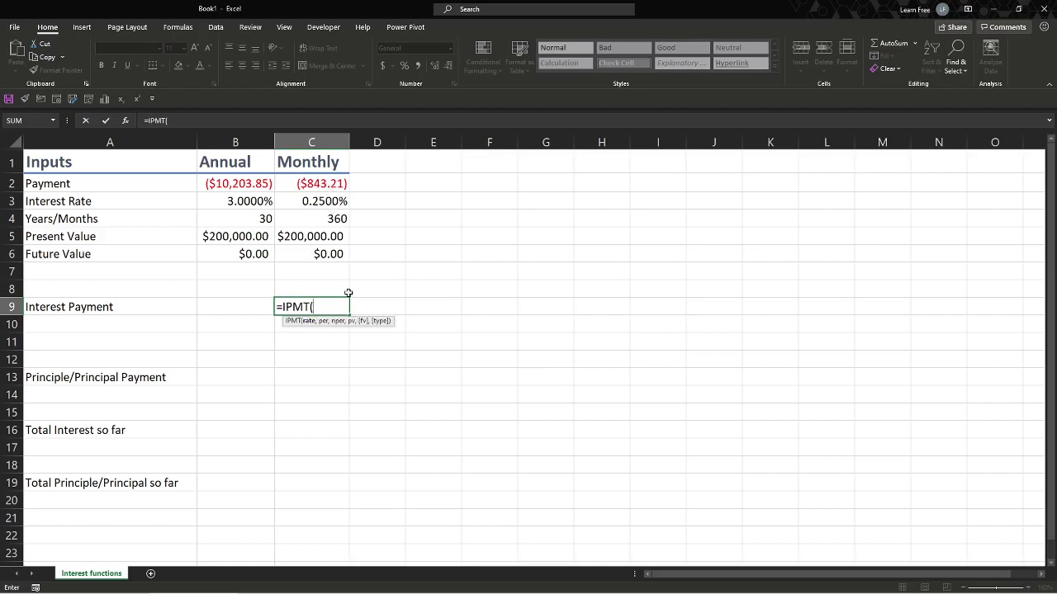
click(292, 201)
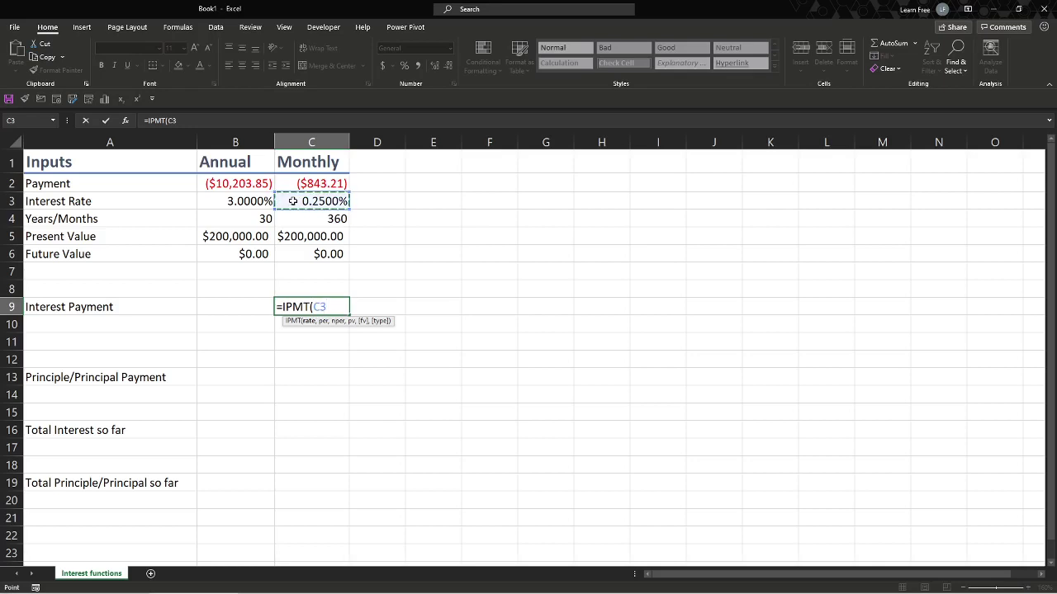
text(,)
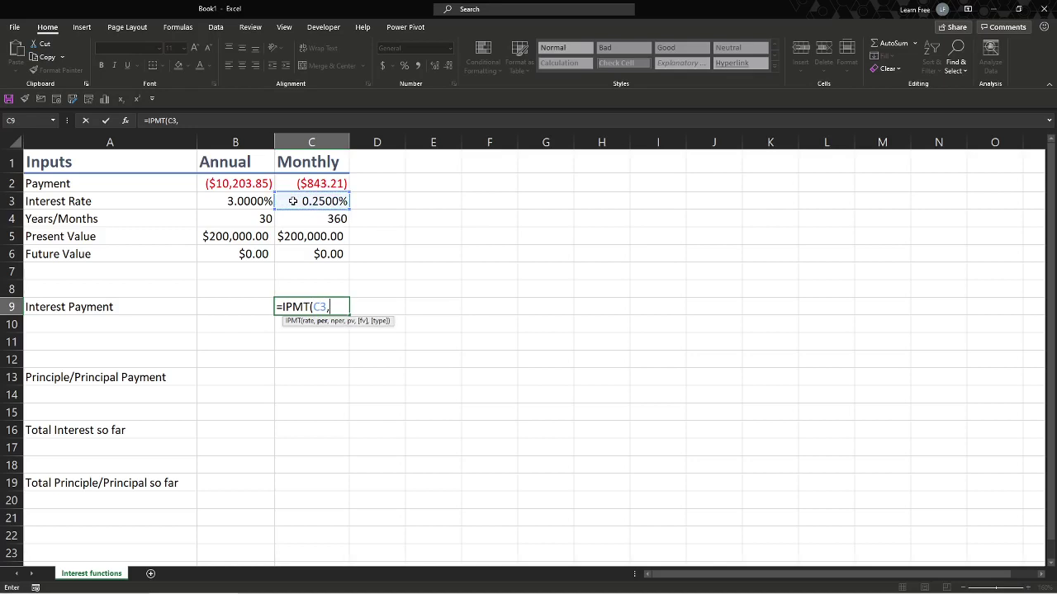
key(Escape)
Type 'Month #' in A10 and 1 in A11 under Interest Payment
click(133, 329)
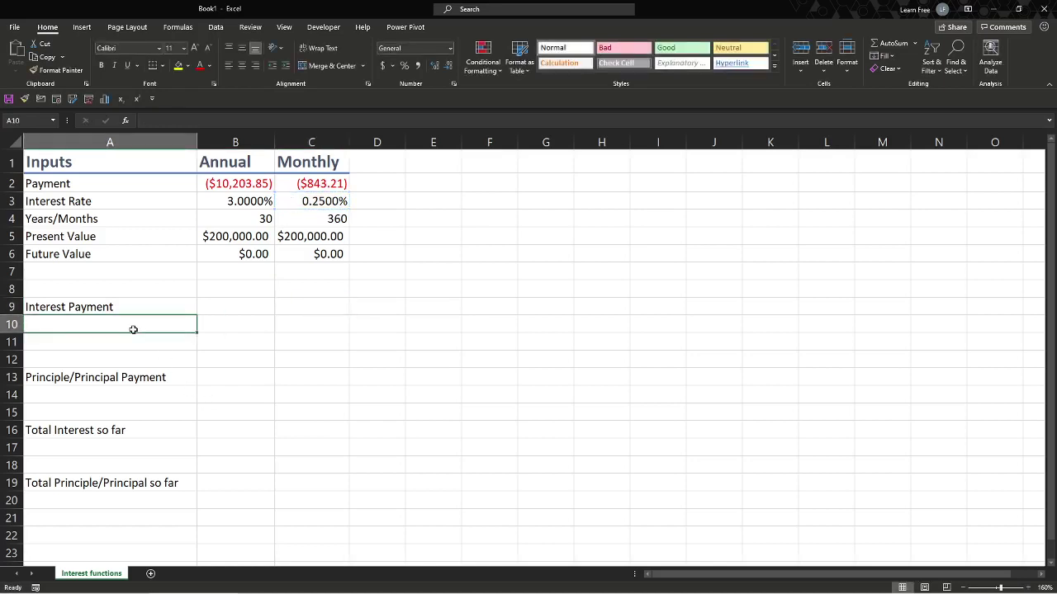
text(Month)
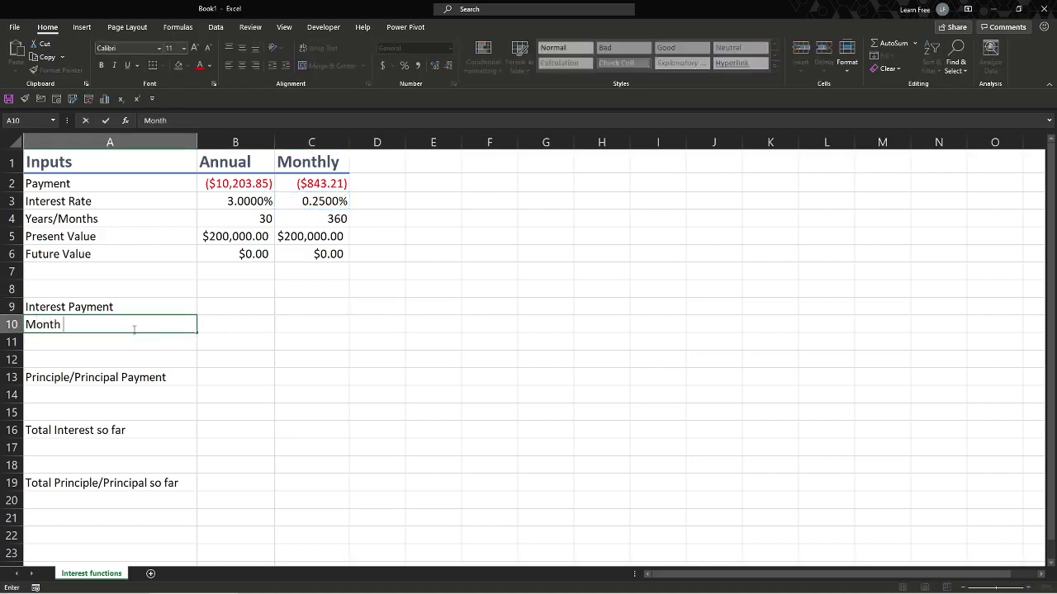
text( #)
key(Return)
text(1)
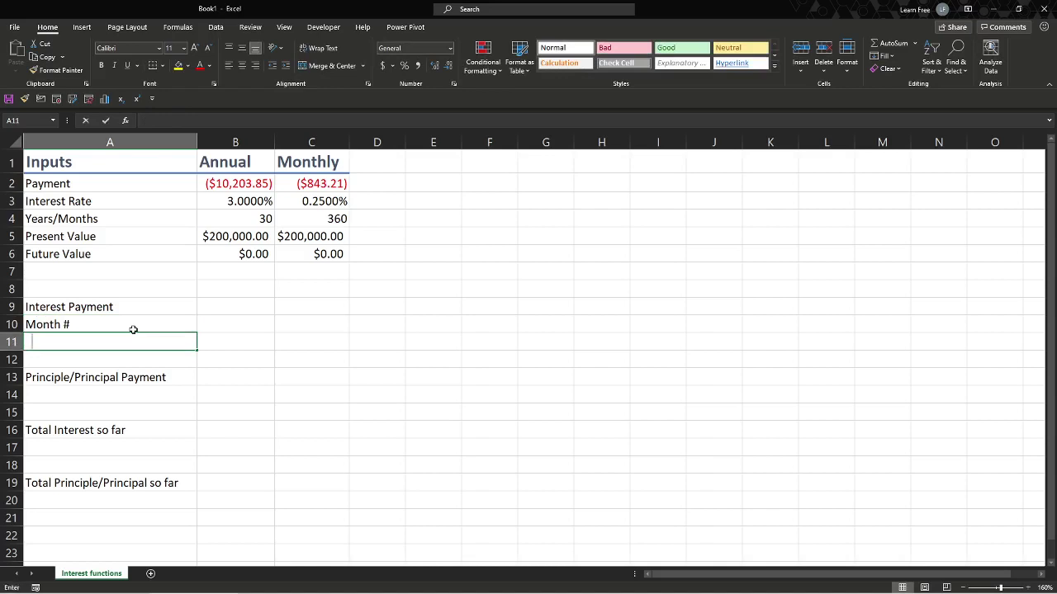
key(Return)
Copy the Month # label and 1 to A14:A15 under Principal Payment
key(Down)
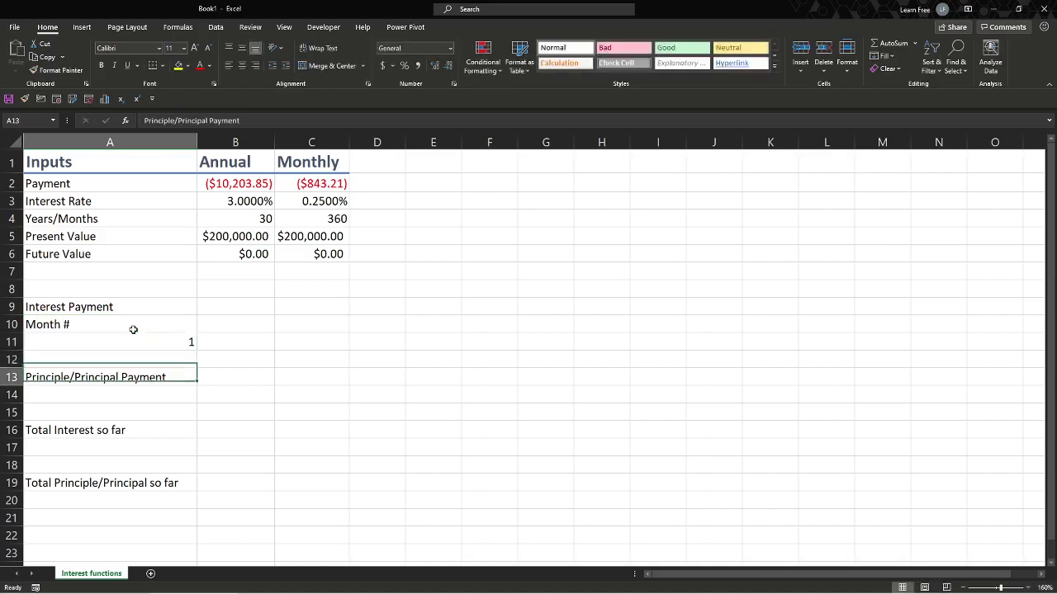
key(Up)
key(Up)
key(Up)
key(shift+Down)
key(ctrl+c)
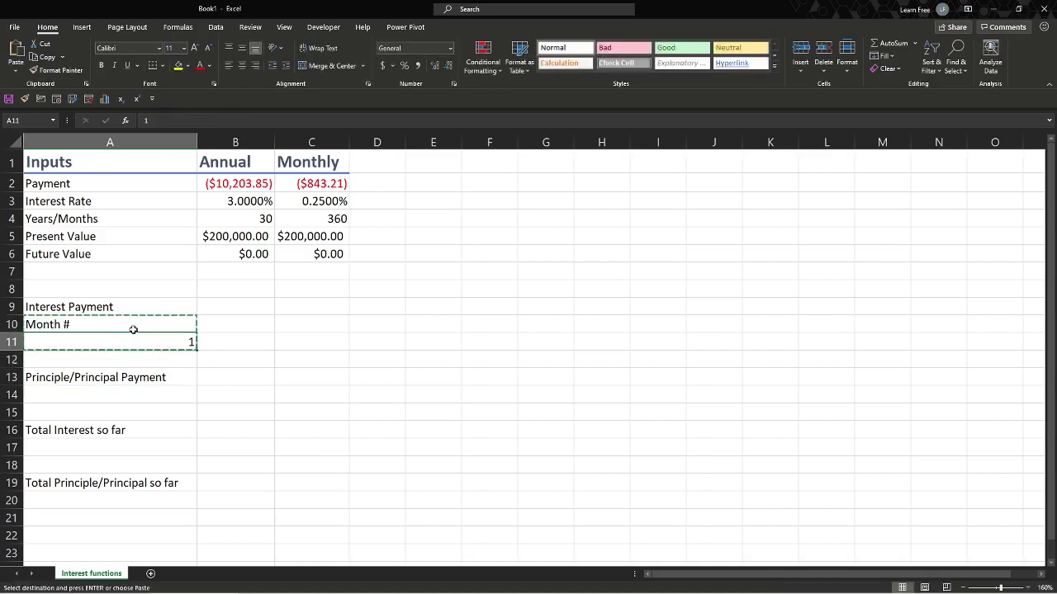
key(Down)
key(Down)
key(Down)
key(Down)
key(Return)
key(Down)
key(Down)
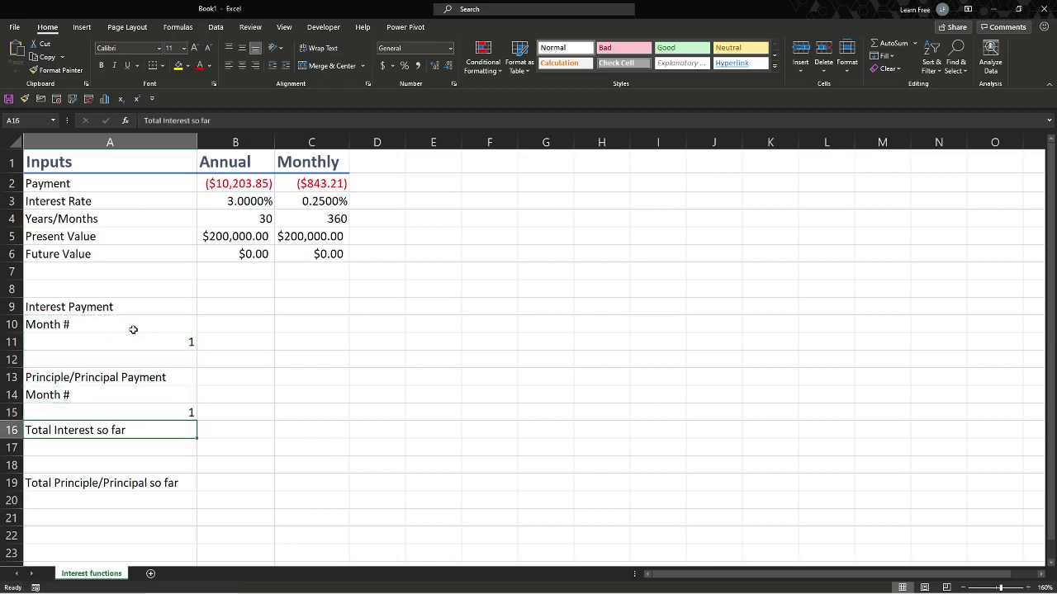
Insert a blank row at row 16 above Total Interest so far
key(alt+h)
key(i)
key(r)
key(Up)
key(Up)
key(Up)
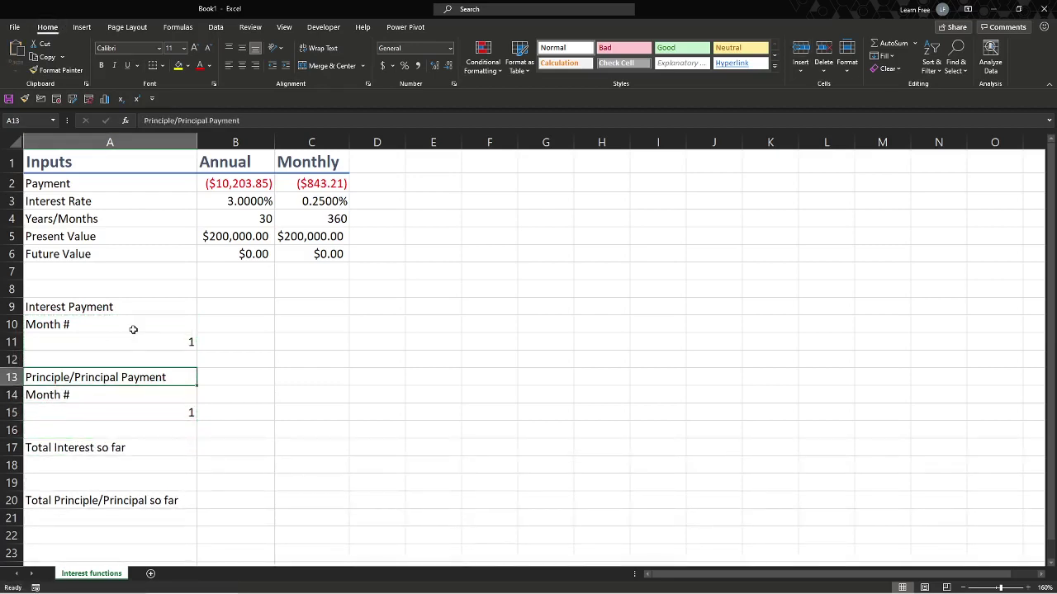
key(Right)
key(Right)
key(Up)
key(Up)
key(Up)
key(Up)
key(Down)
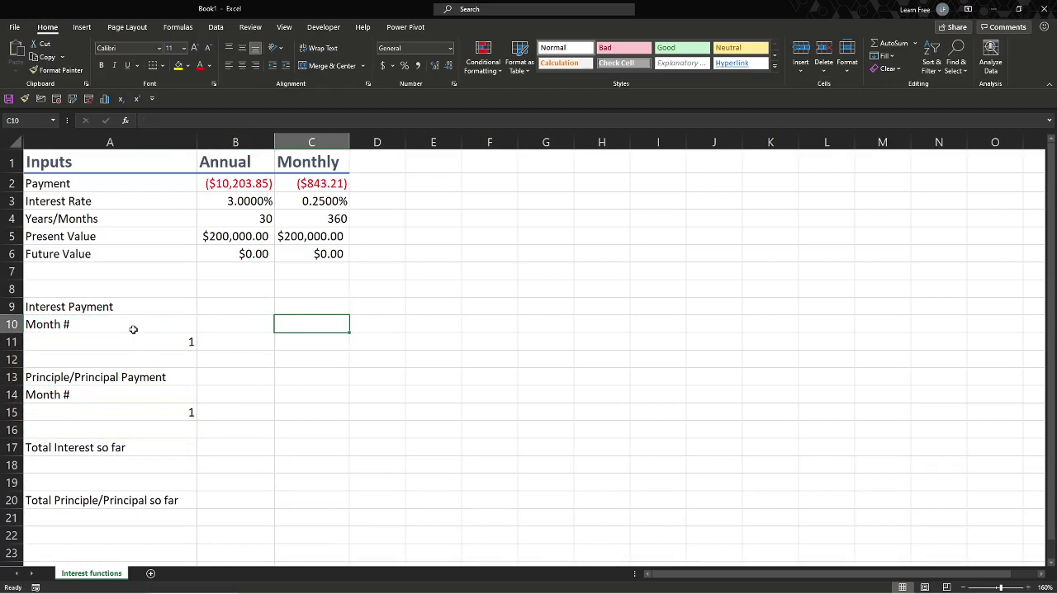
Build =IPMT(C3,A11,C4,C5,C6,0) in C9 for the month-1 interest portion
key(Up)
text(=ipmt)
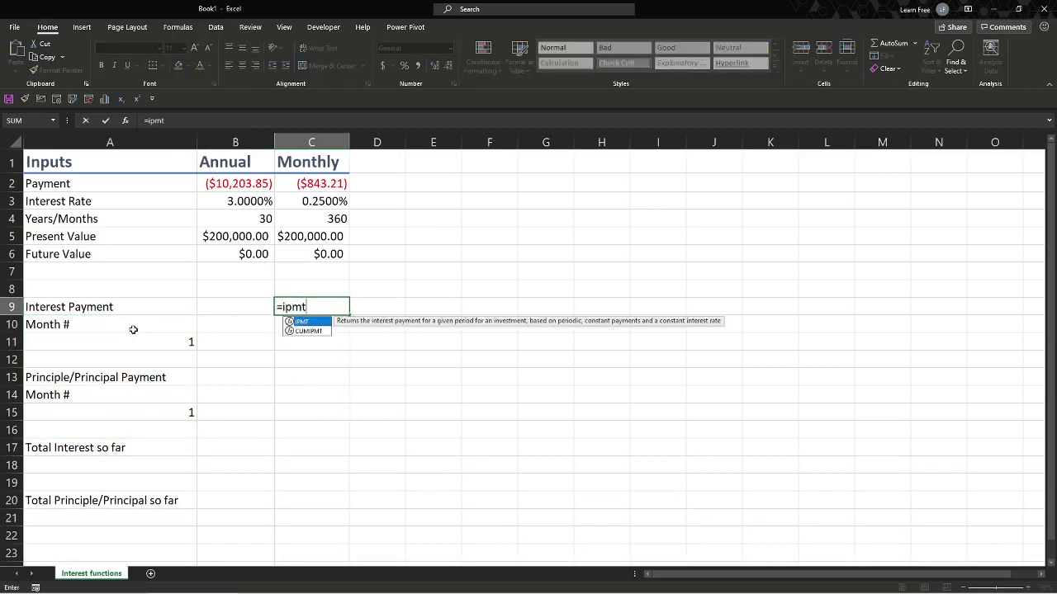
key(Tab)
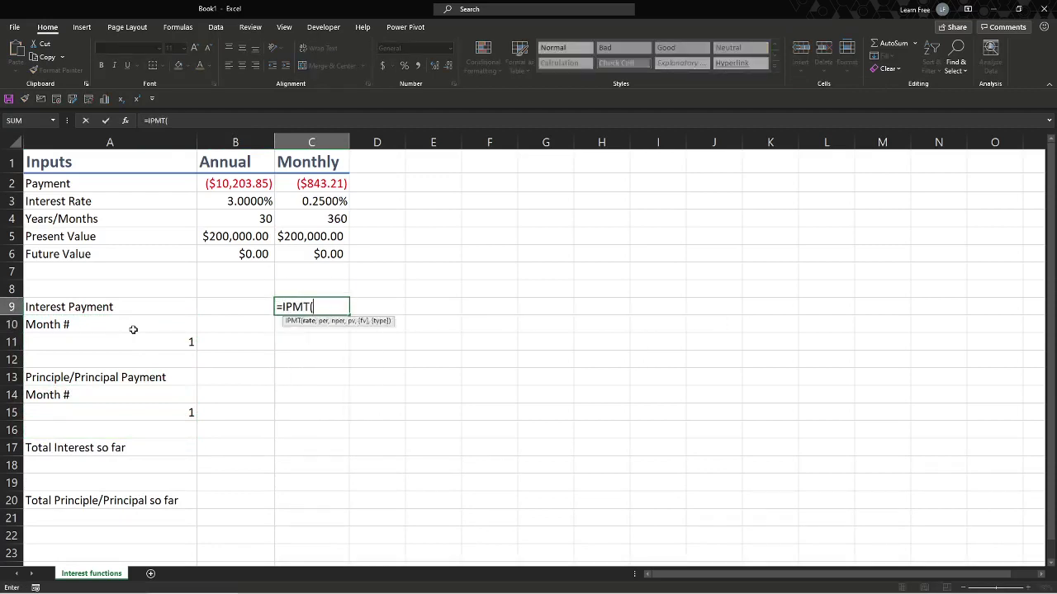
key(Up)
key(Up)
key(Up)
key(Up)
key(Up)
key(Up)
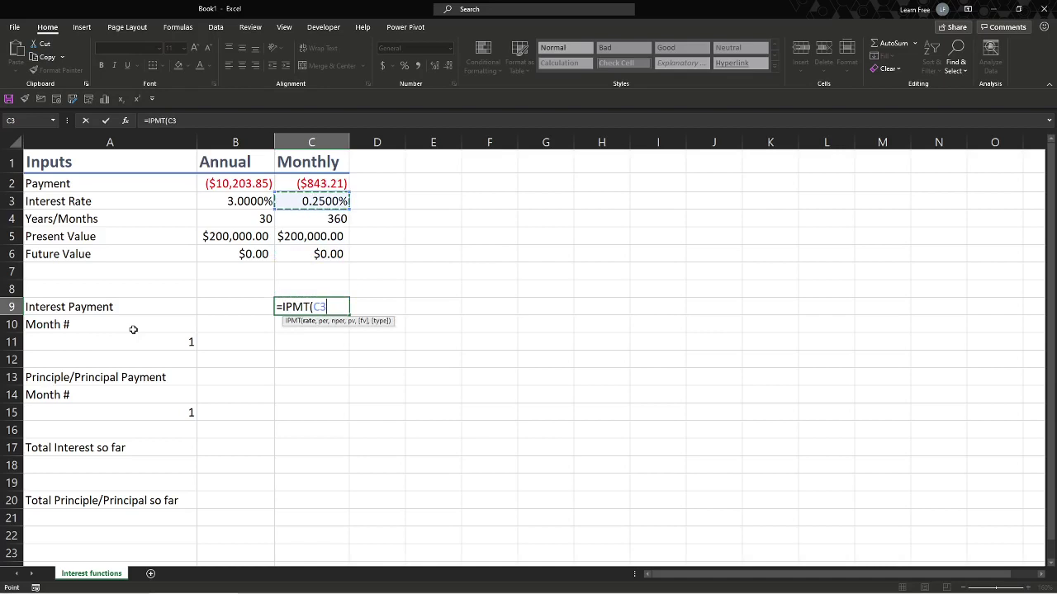
text(,)
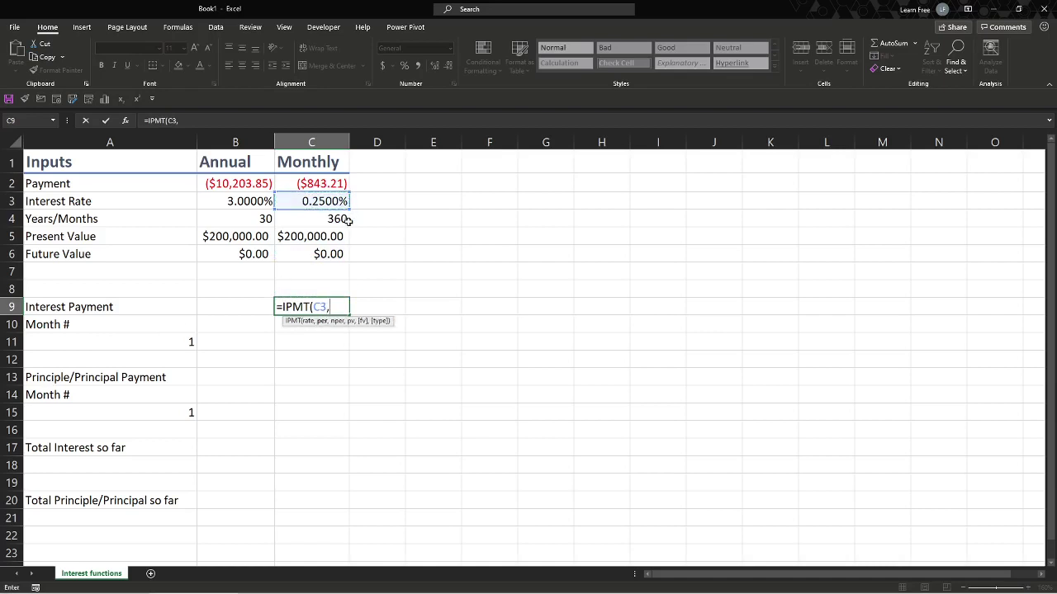
click(91, 343)
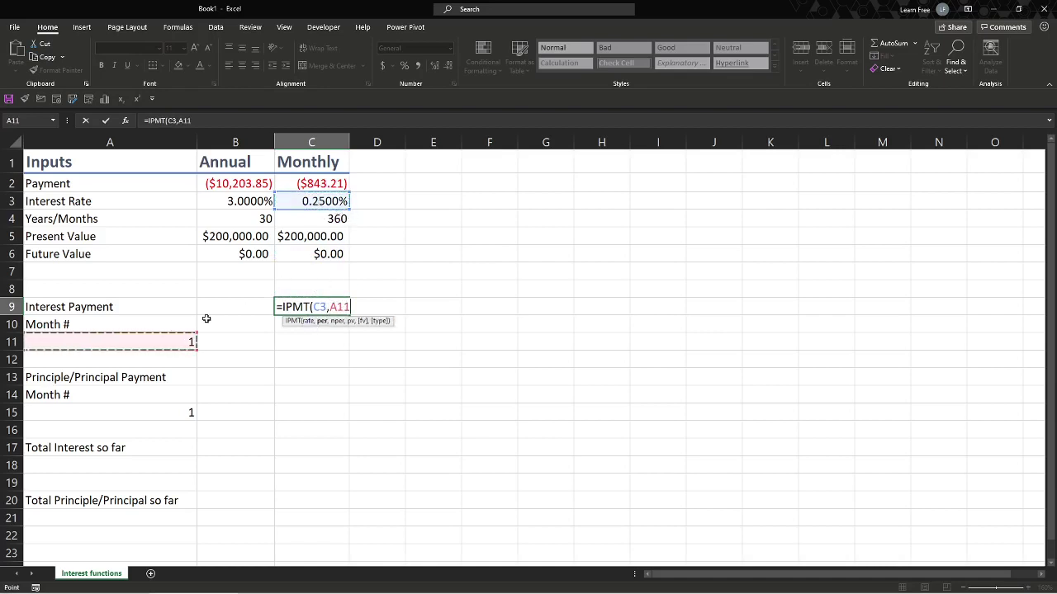
text(,)
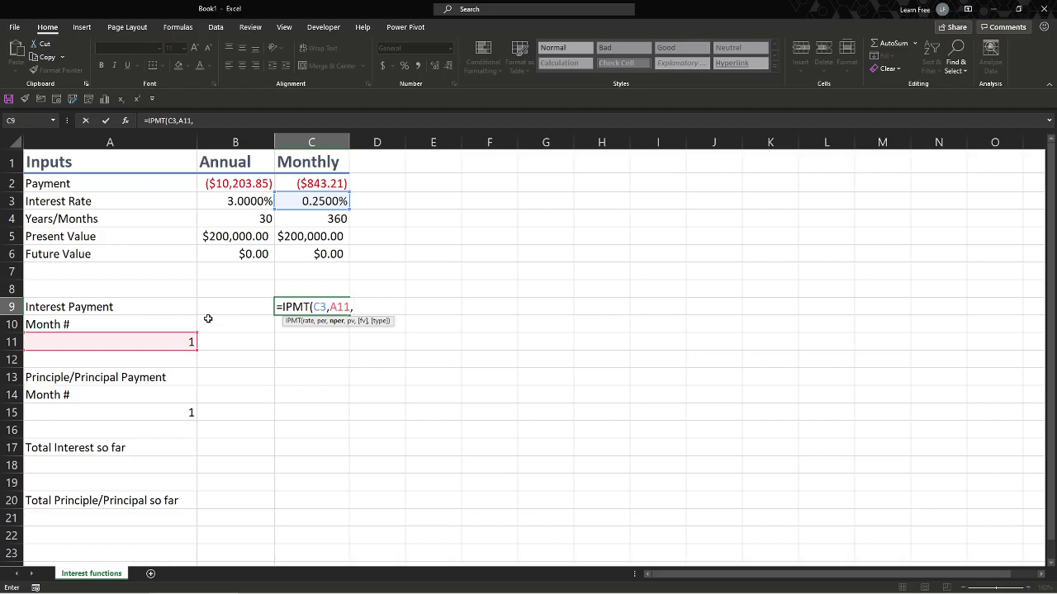
click(317, 220)
text(,)
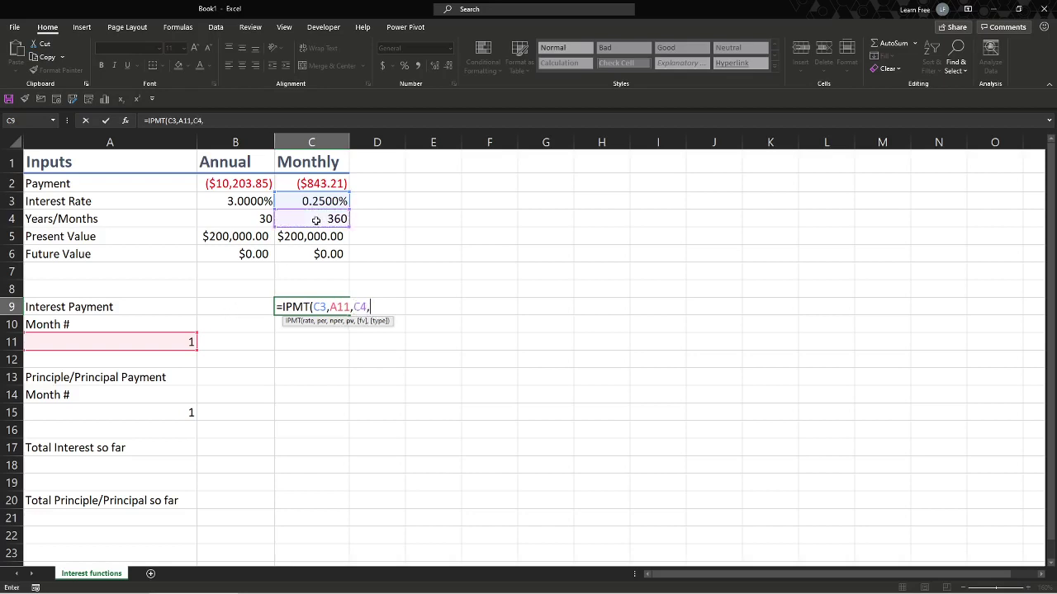
click(314, 236)
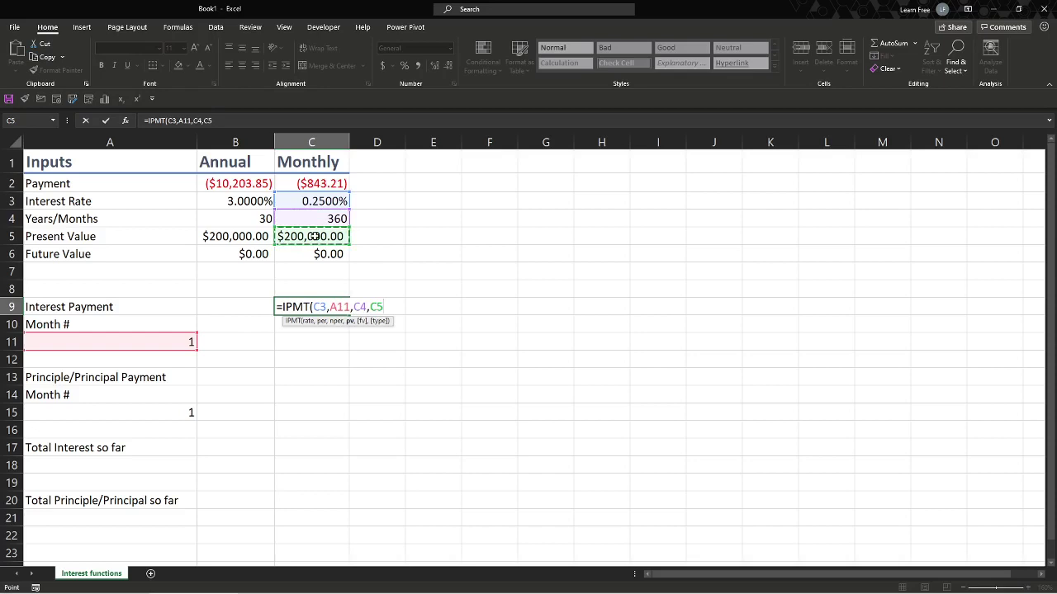
text(,)
click(304, 253)
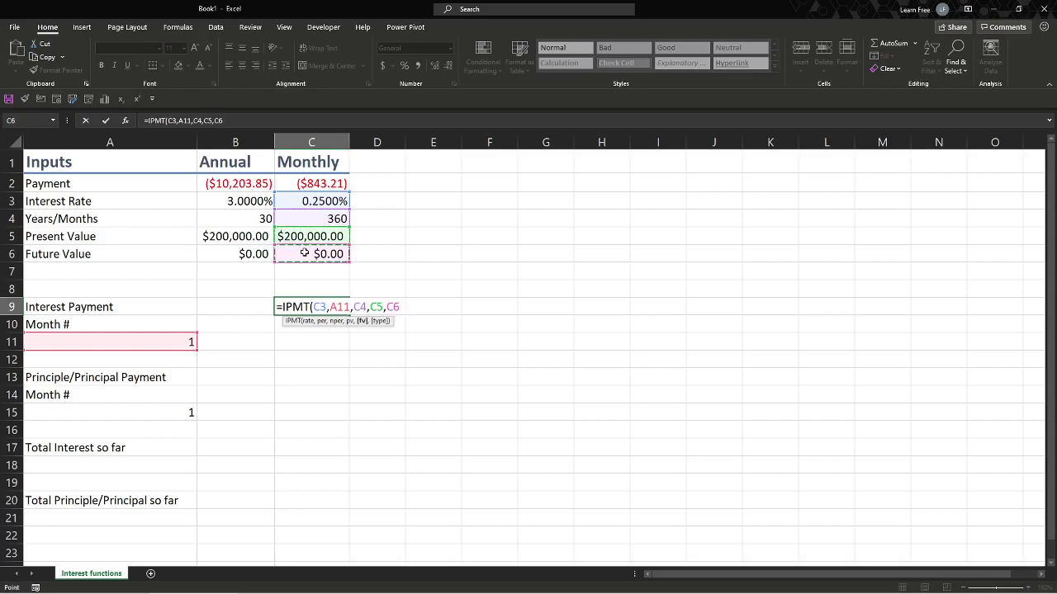
text(,0)
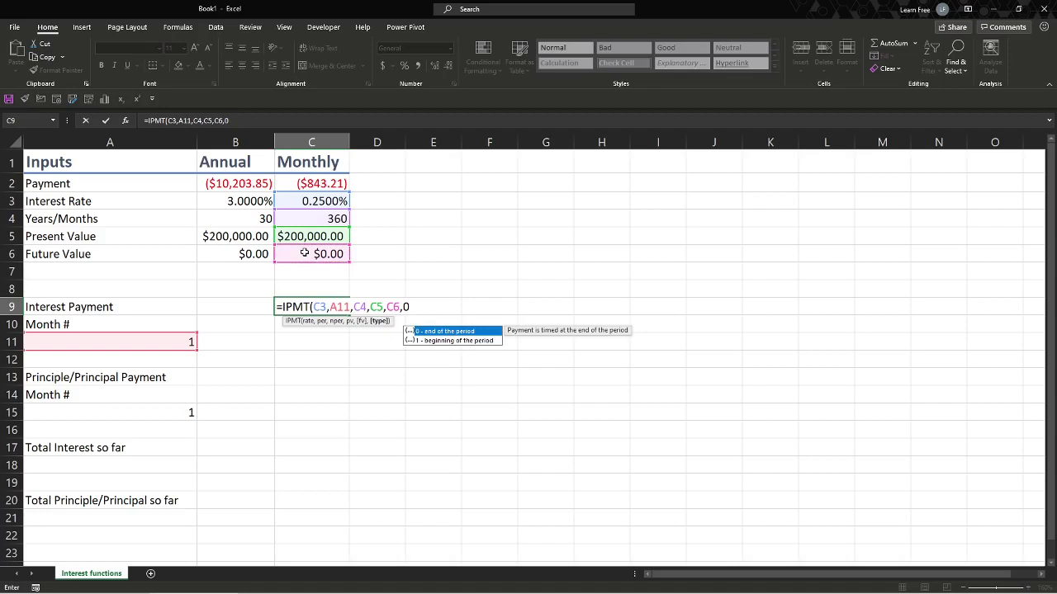
text())
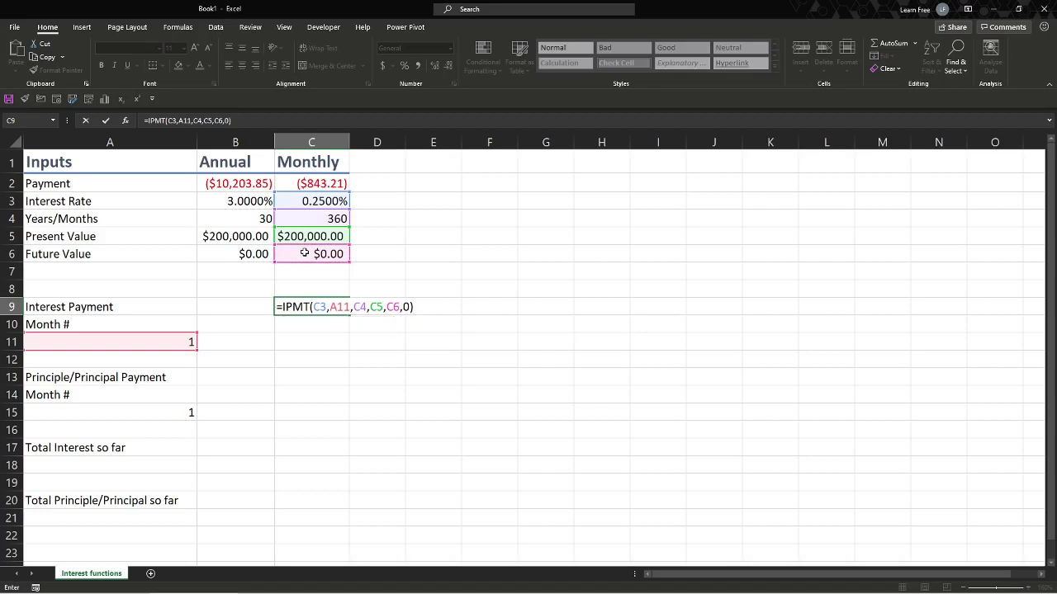
key(Return)
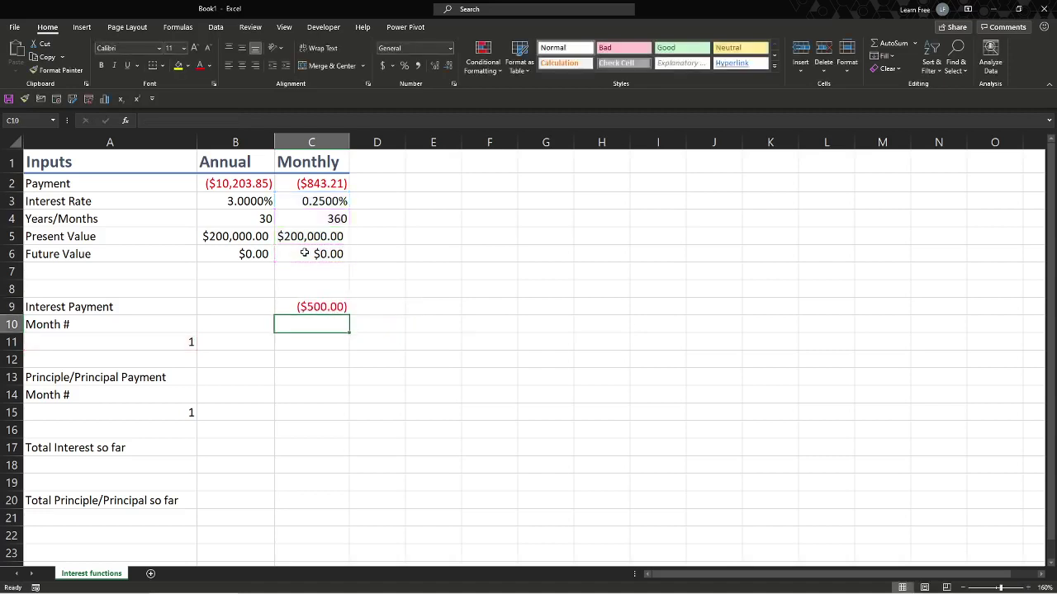
click(331, 188)
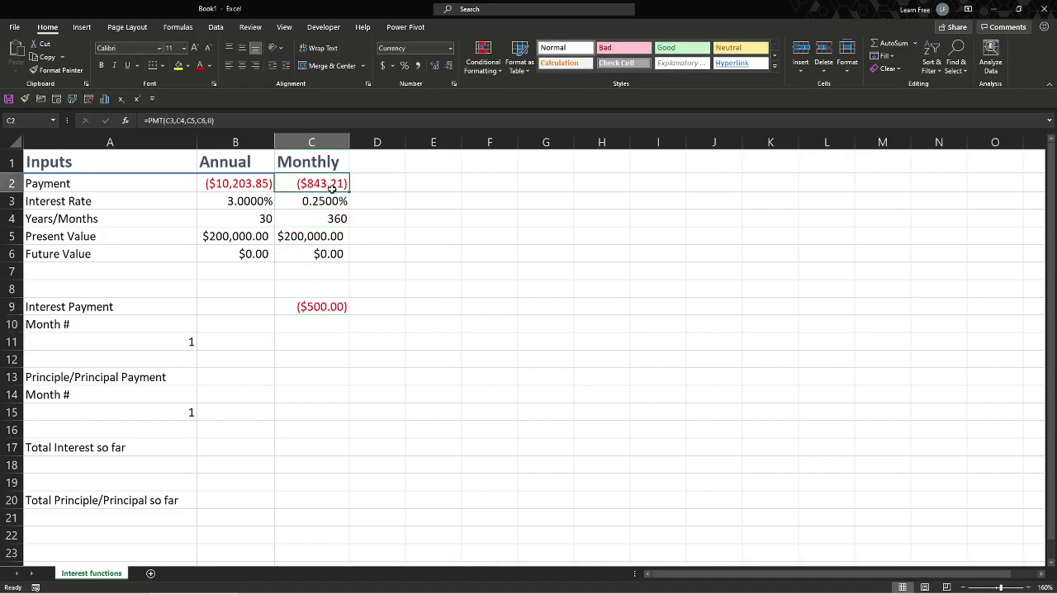
click(331, 305)
click(385, 302)
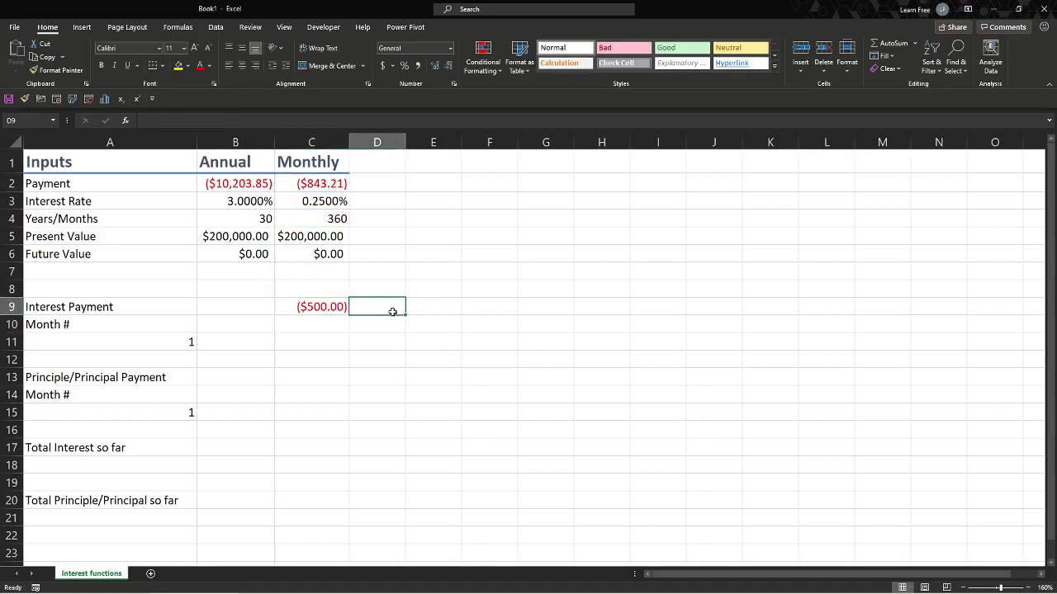
click(151, 323)
drag(165, 333, 183, 340)
click(186, 341)
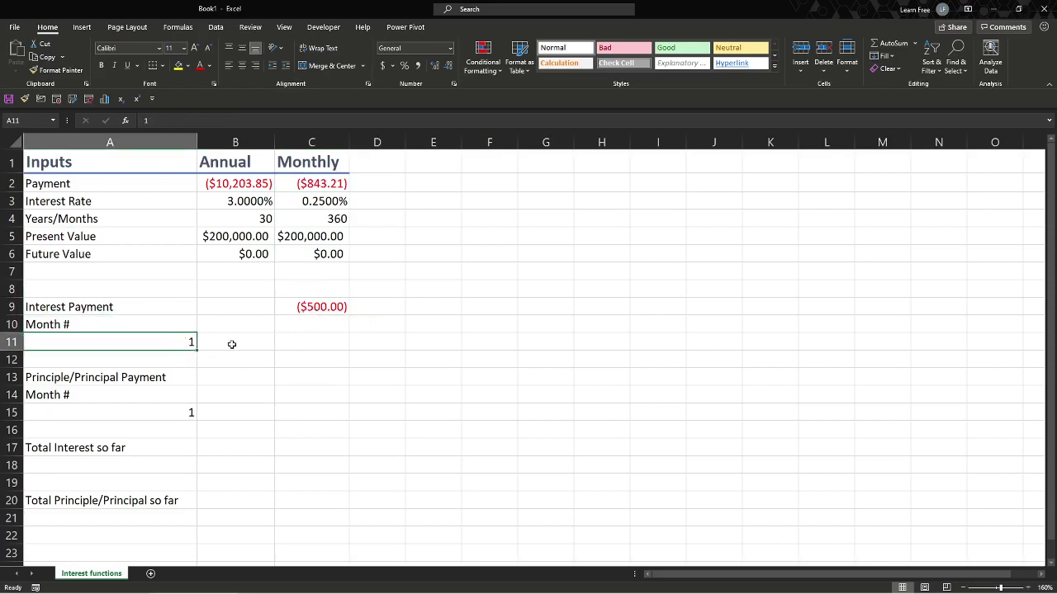
text(2)
key(Return)
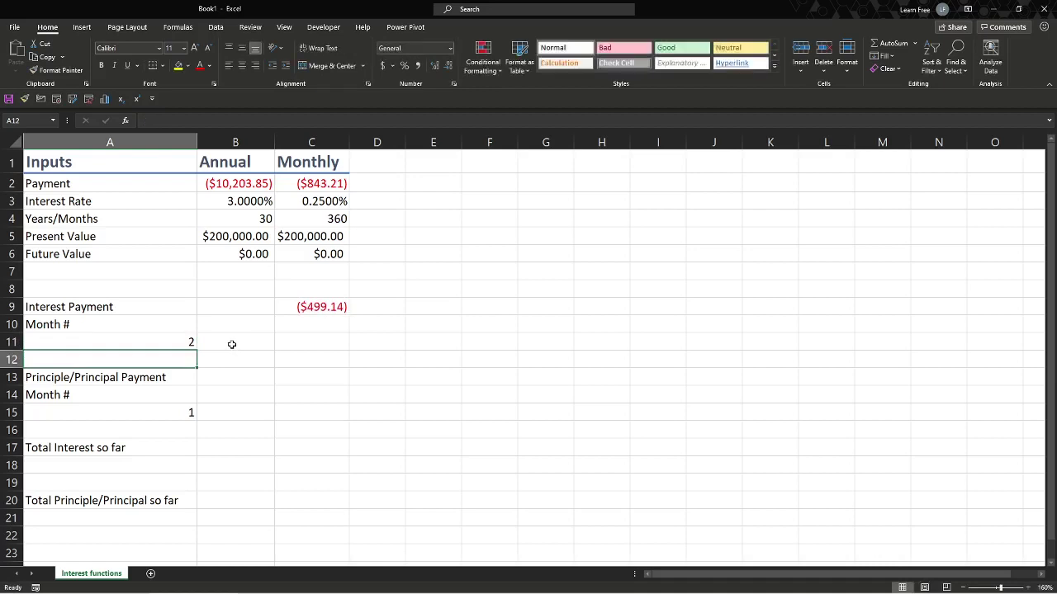
key(Up)
text(3)
key(Return)
key(Up)
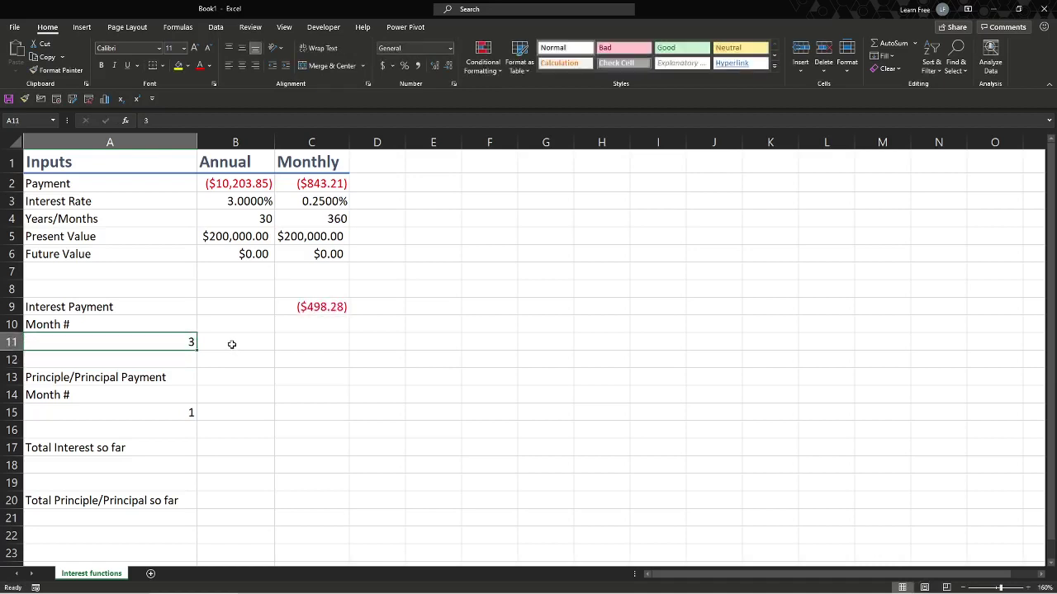
text(250)
key(Return)
key(Up)
text(359)
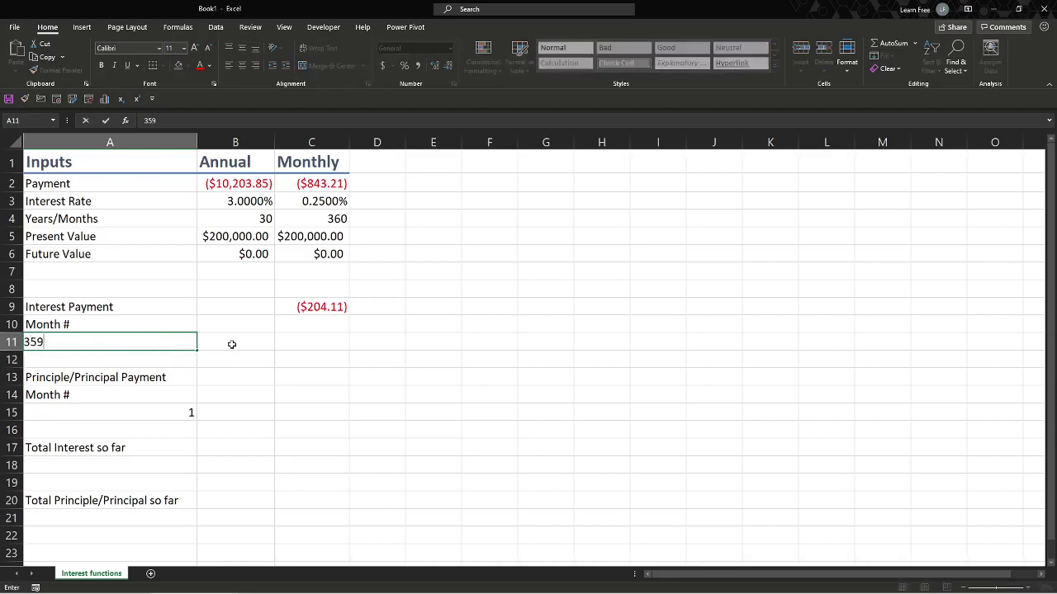
key(Return)
key(Up)
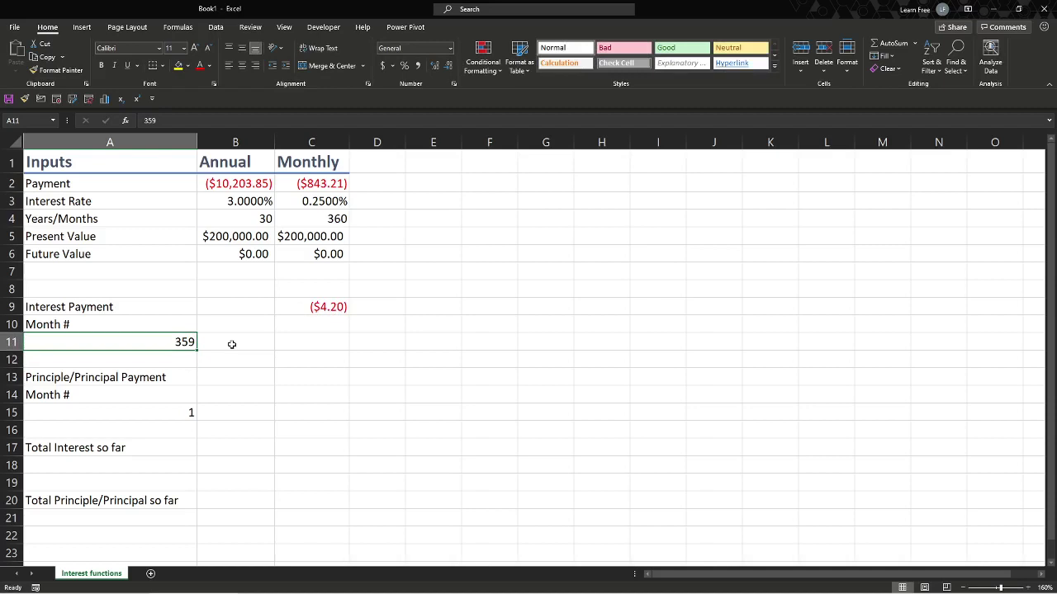
text(1)
key(Return)
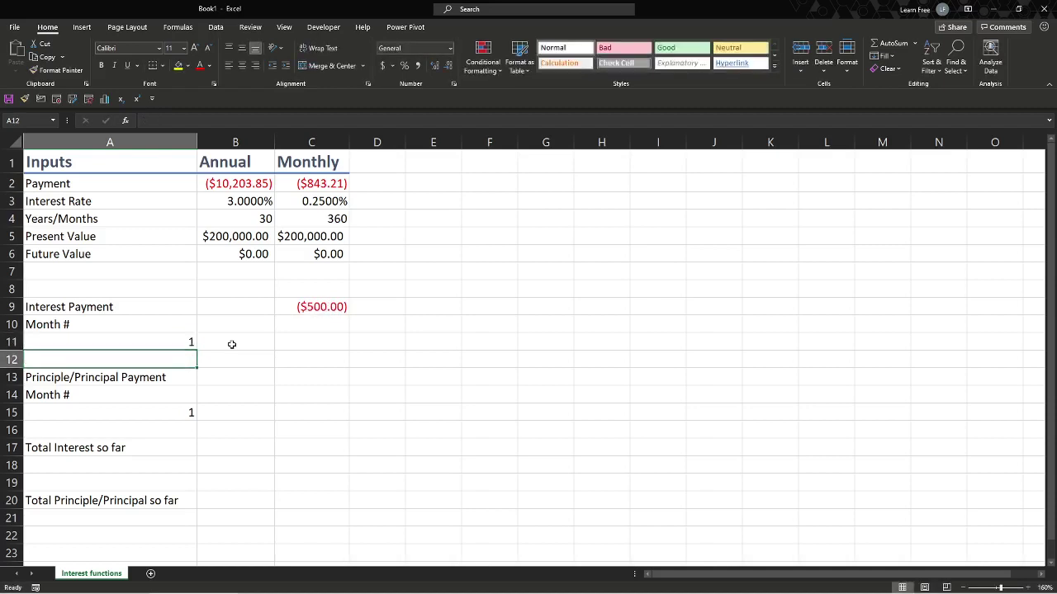
Enter a PPMT formula in C13 using C3, month A15, C4, C5 and C6, giving ($343.21)
click(299, 377)
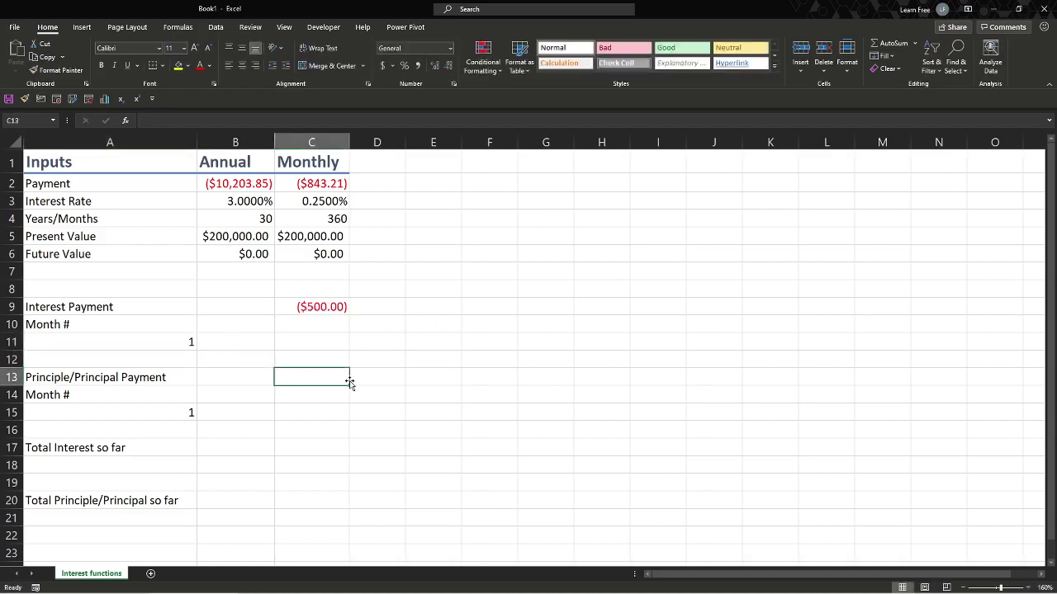
text(=ppm)
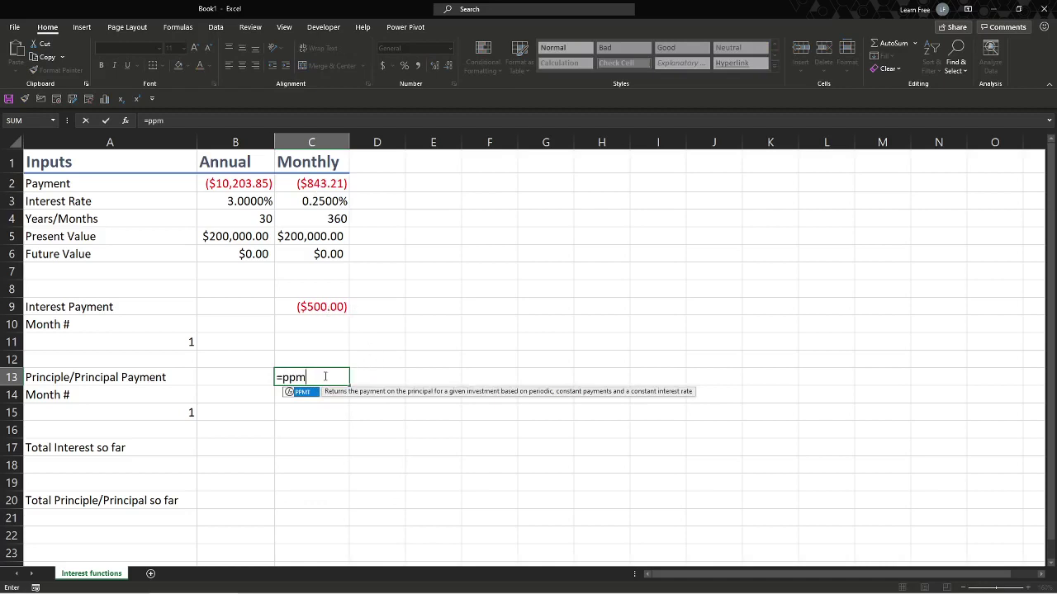
key(Tab)
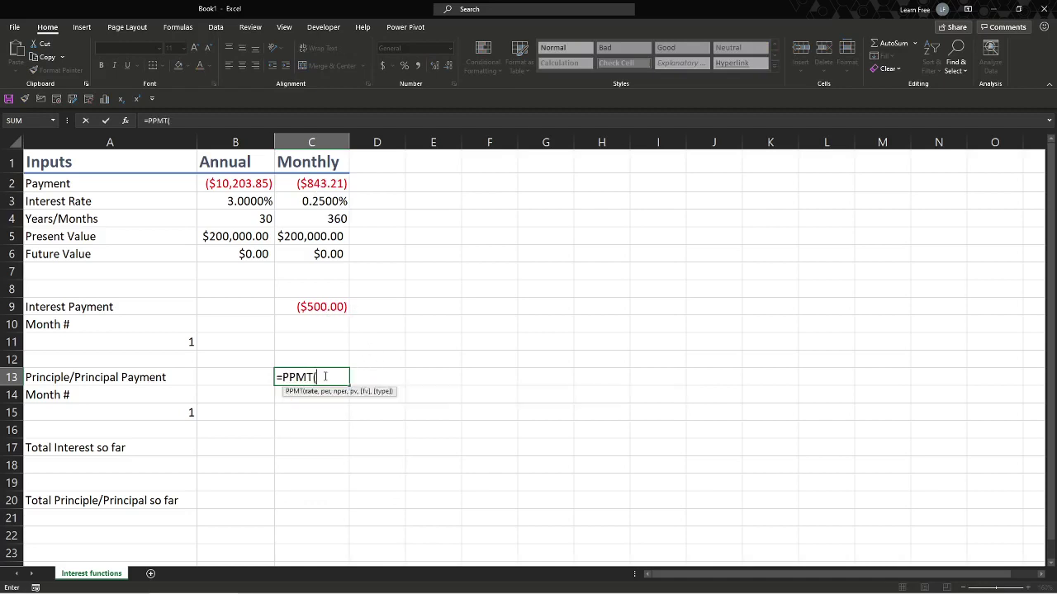
click(329, 201)
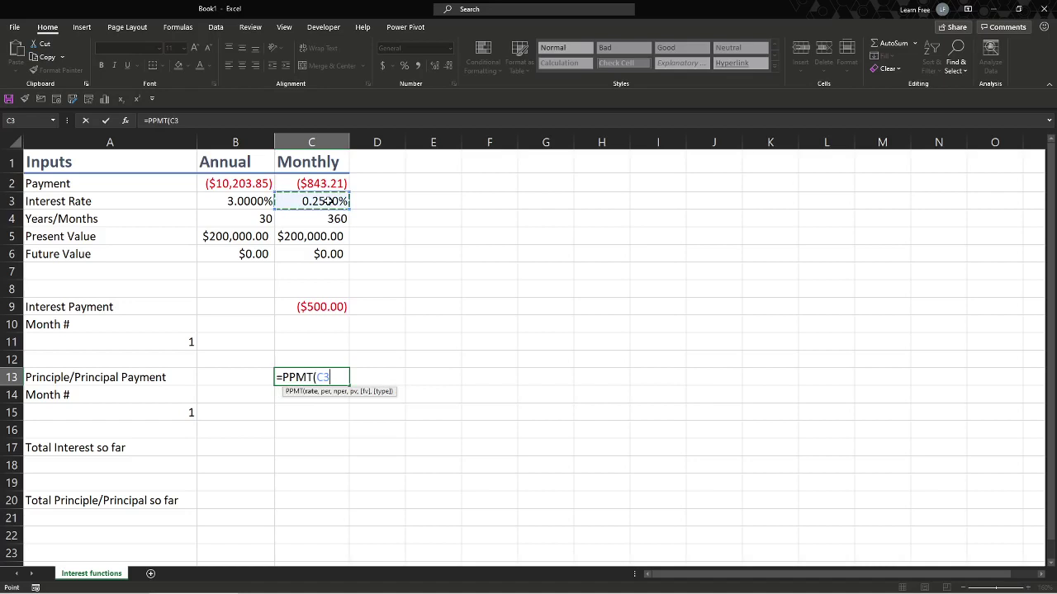
text(,,)
click(127, 411)
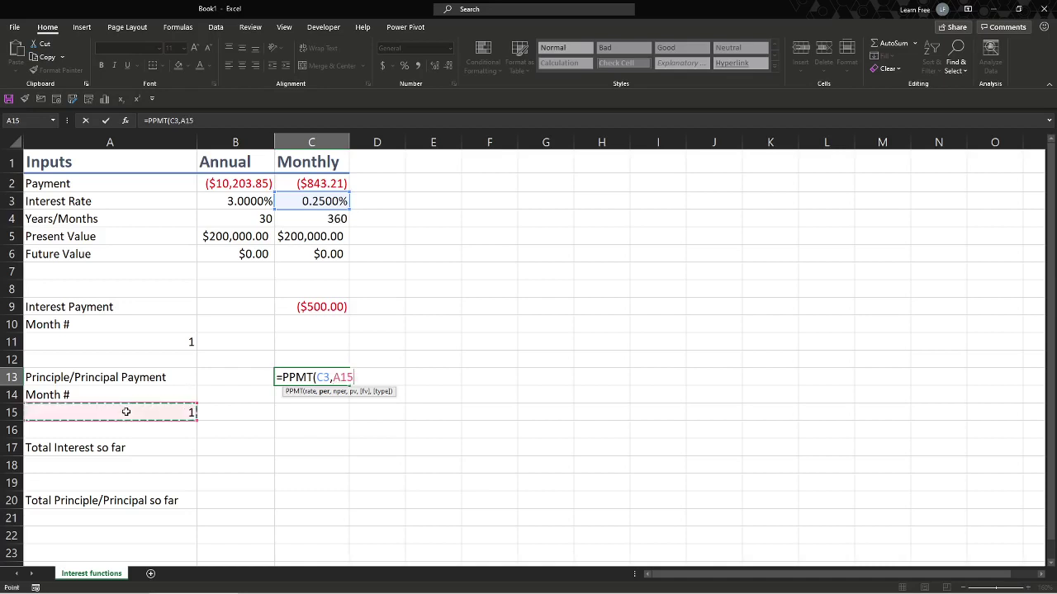
text(,)
click(328, 218)
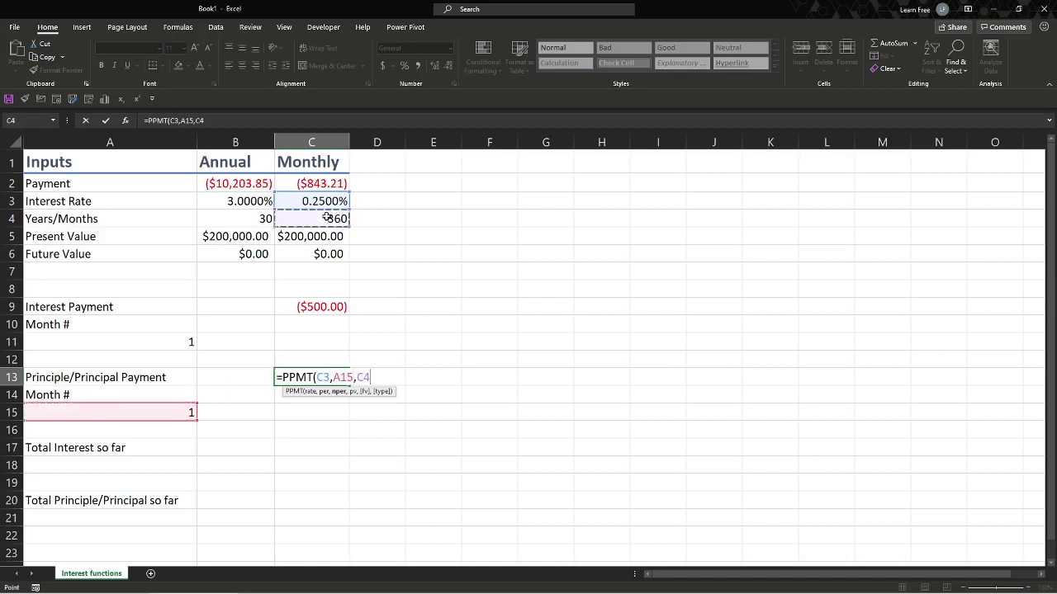
text(,)
click(316, 237)
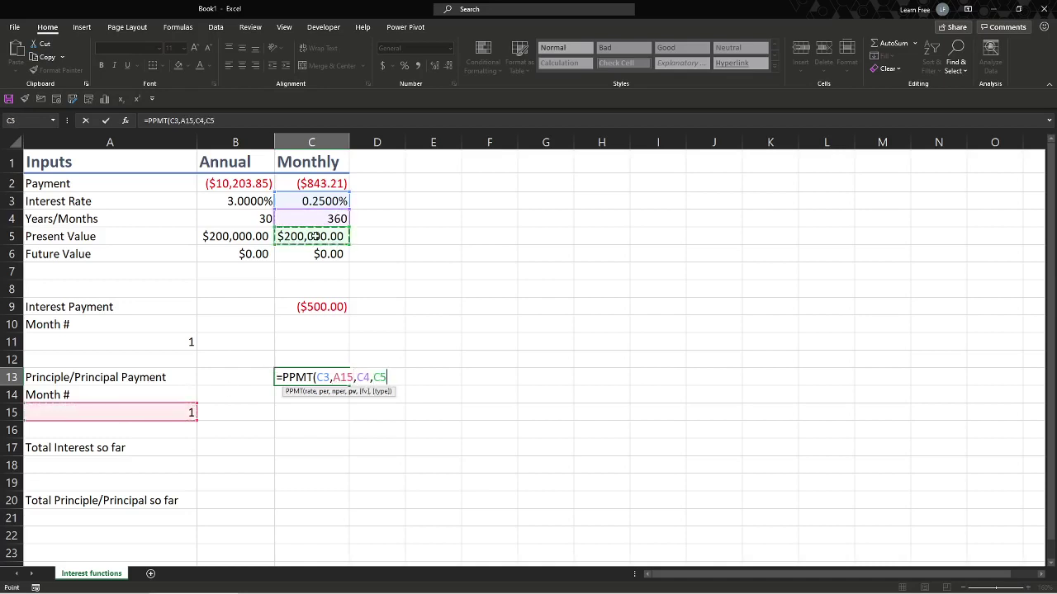
text(,)
click(314, 254)
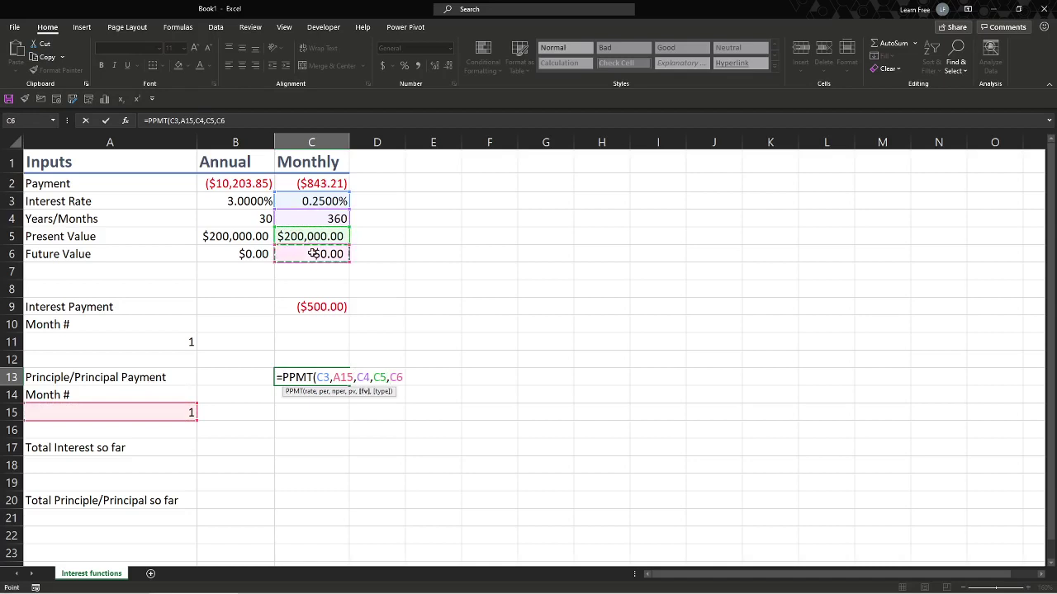
text(,0)
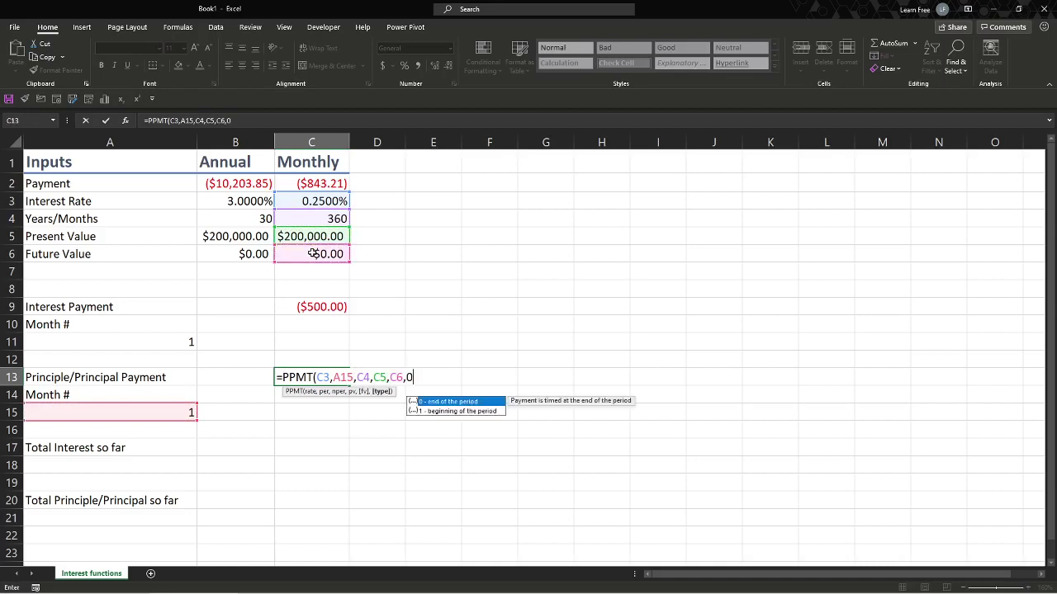
key(Return)
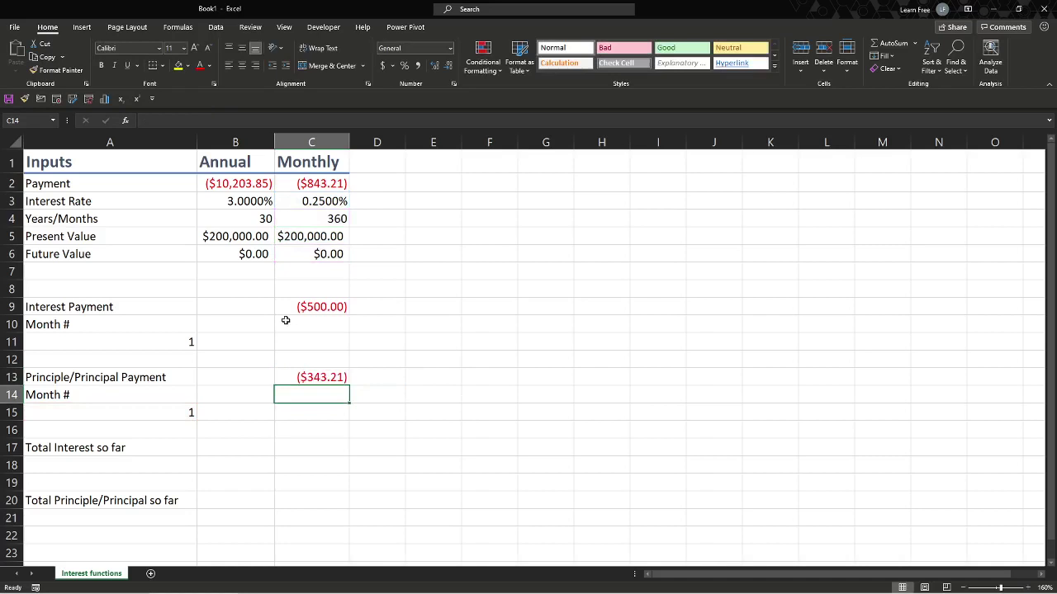
Change the PPMT formula in C13 so its period references month cell A11
click(191, 407)
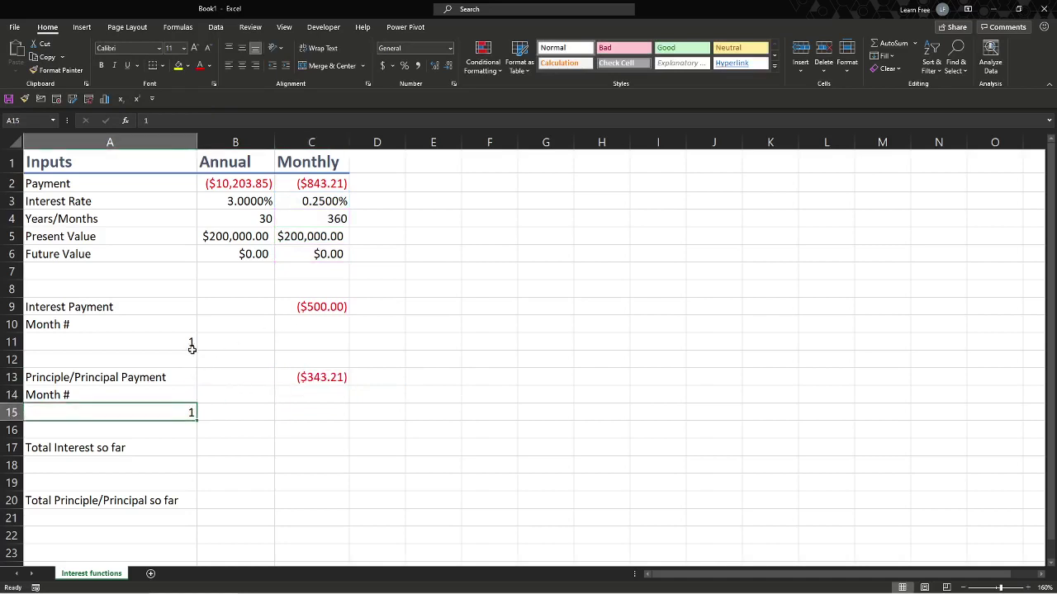
double_click(305, 377)
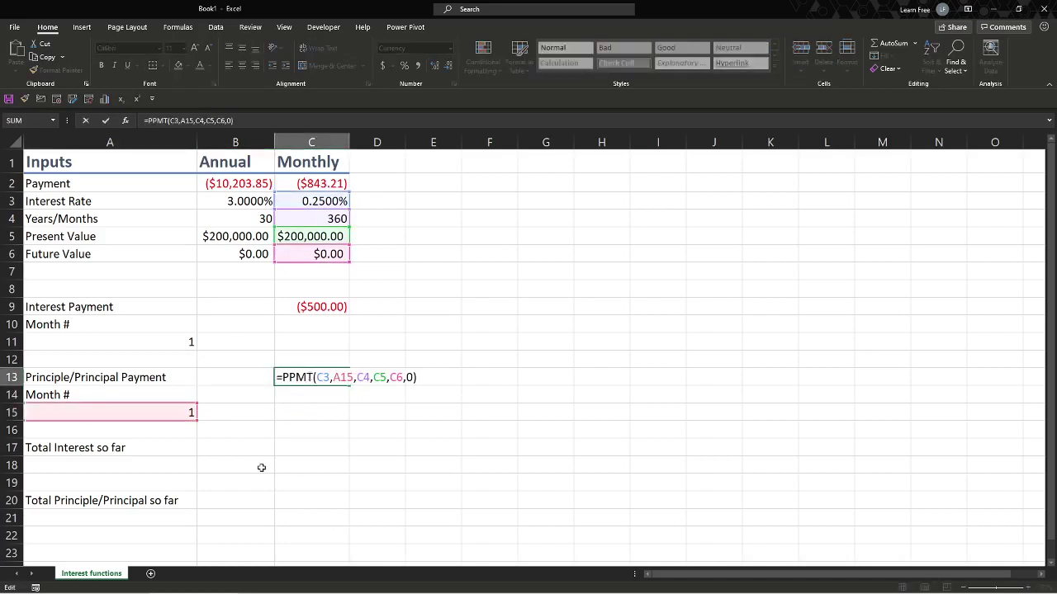
click(317, 377)
key(ctrl+Return)
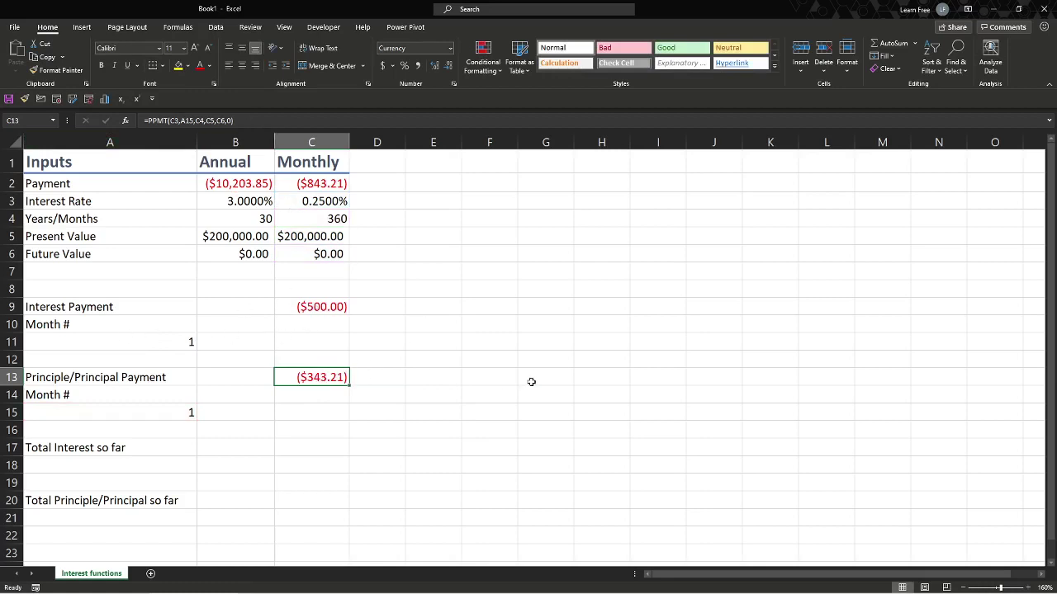
key(F2)
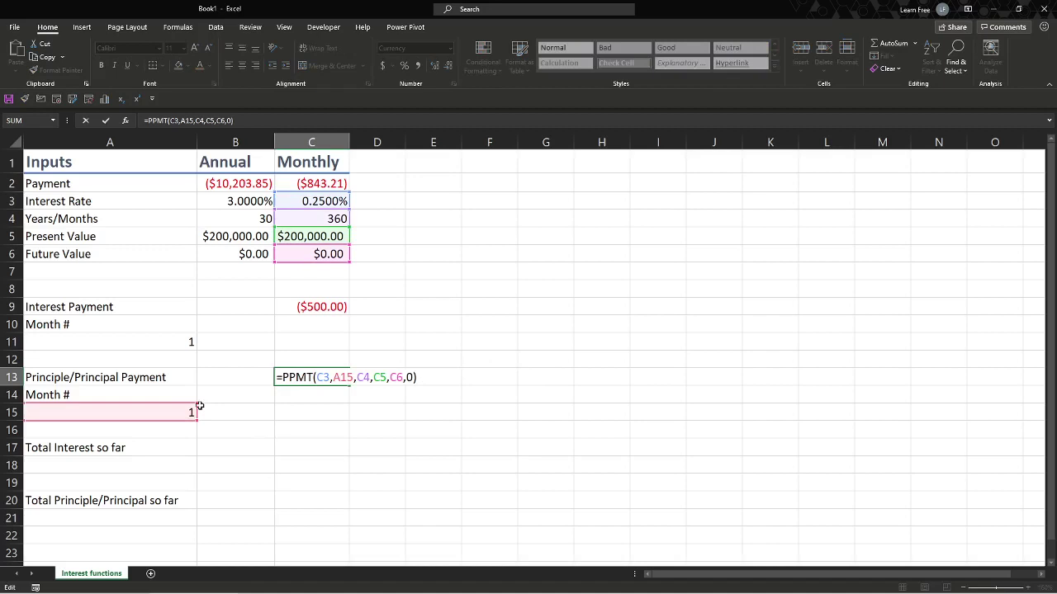
drag(185, 408, 178, 342)
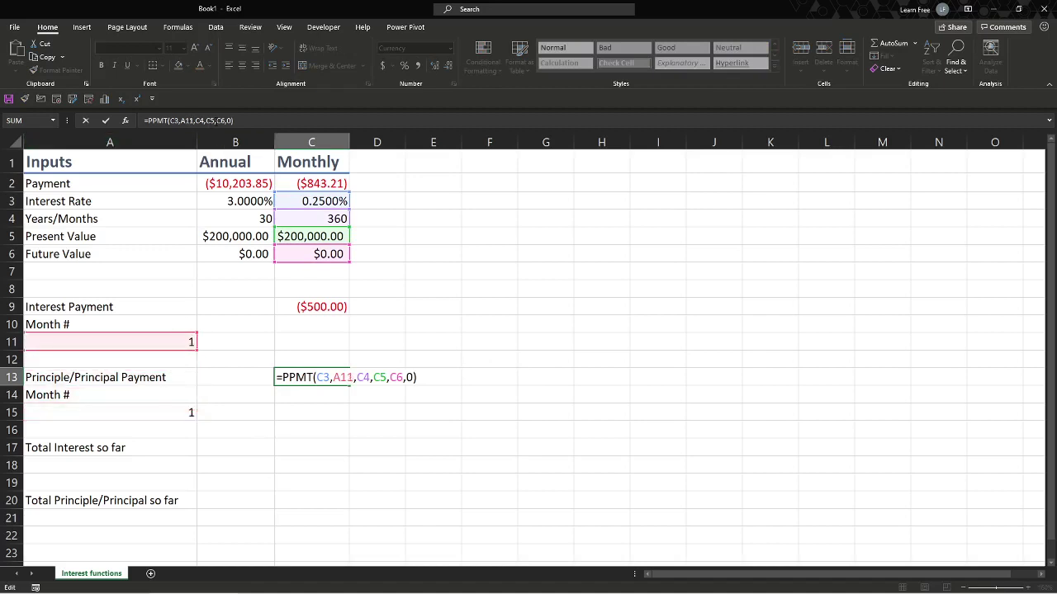
key(Return)
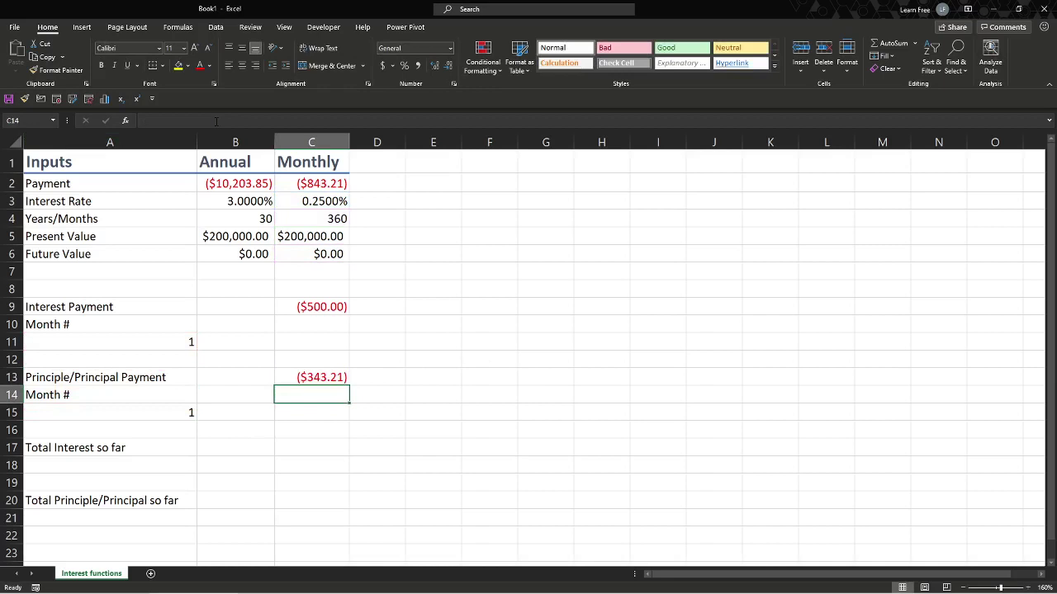
Delete the duplicate month number in A15
key(Left)
key(Down)
key(Down)
key(Left)
key(Up)
key(Delete)
key(Up)
key(Up)
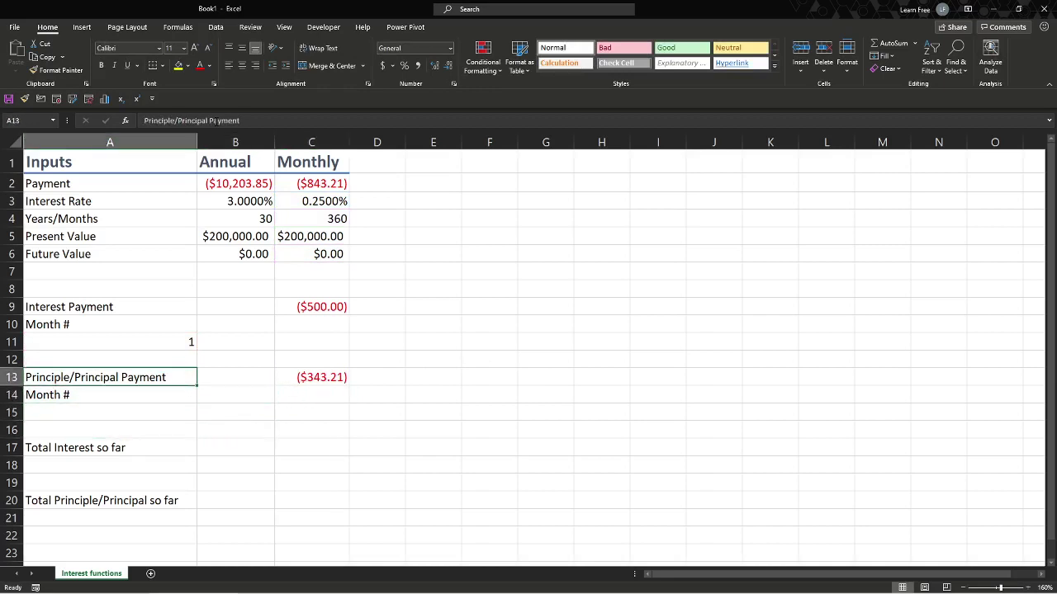
Try months 2, 3 and 250 in A11, then settle on 172
key(Up)
key(Up)
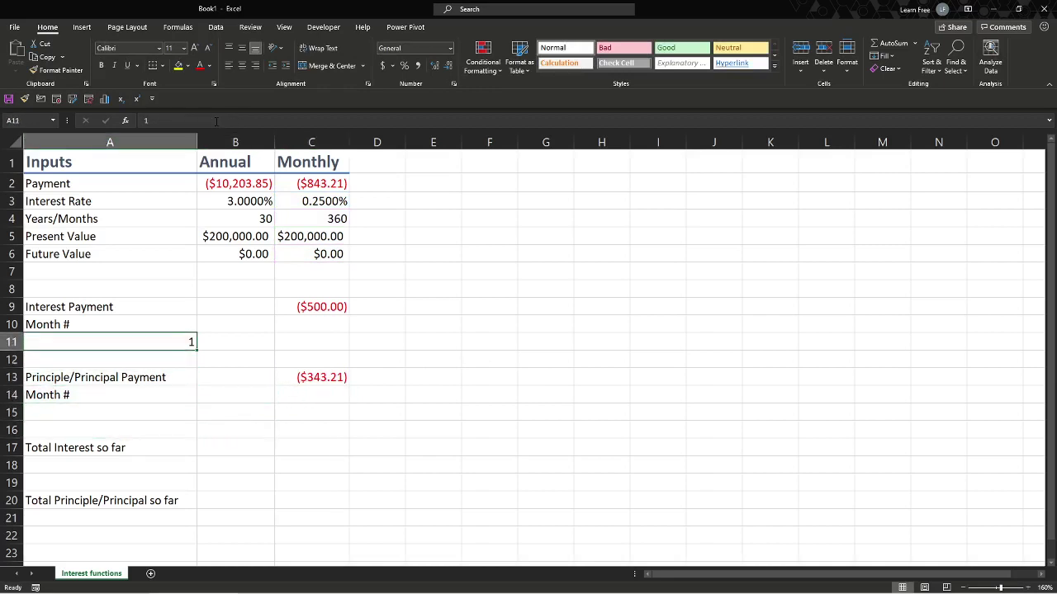
text(2)
key(Return)
key(Up)
text(3)
key(Return)
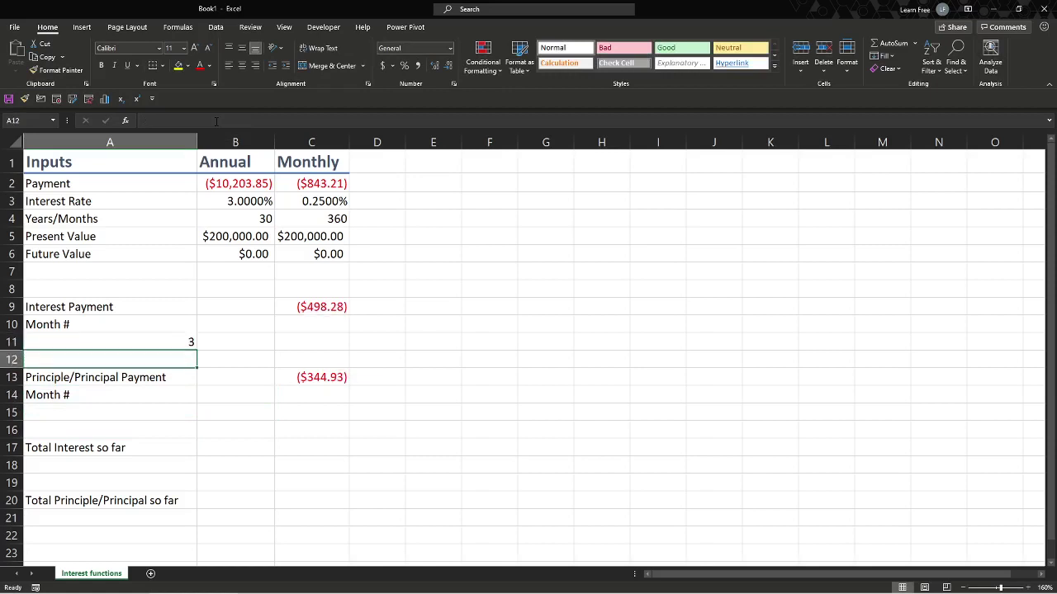
key(Up)
text(250)
key(Return)
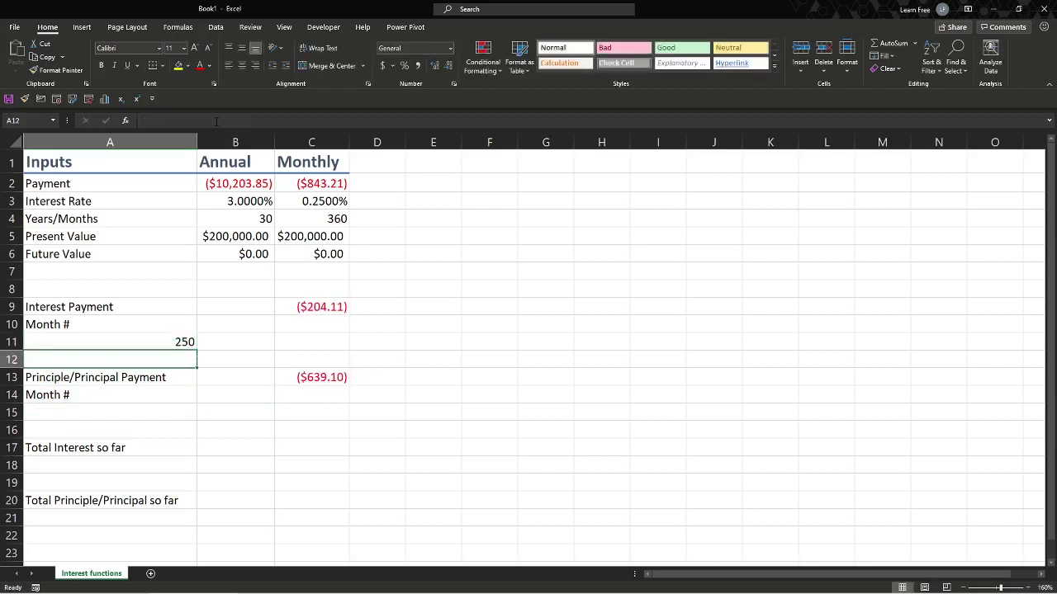
key(Up)
text(172)
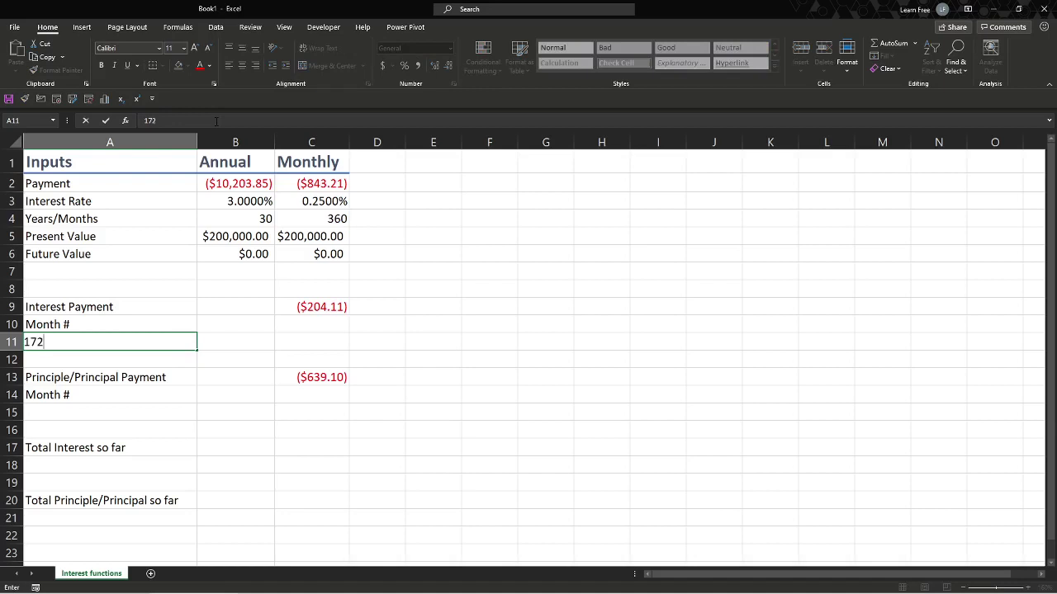
key(Return)
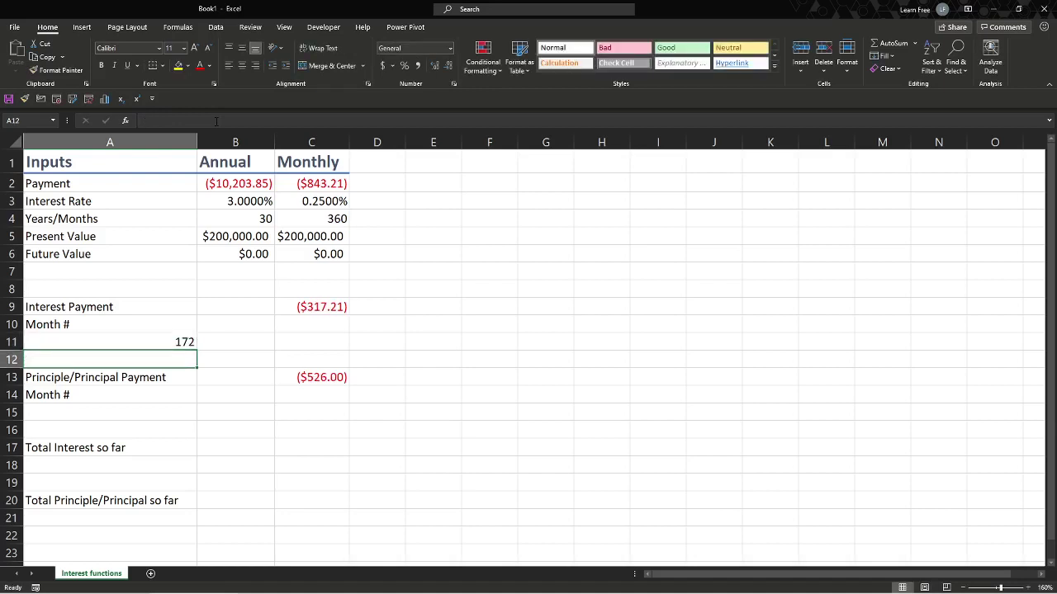
Enter =CUMIPMT(C3,C4,C5,1,A11,0) in C17, giving -71388.5558 through month 172
click(327, 442)
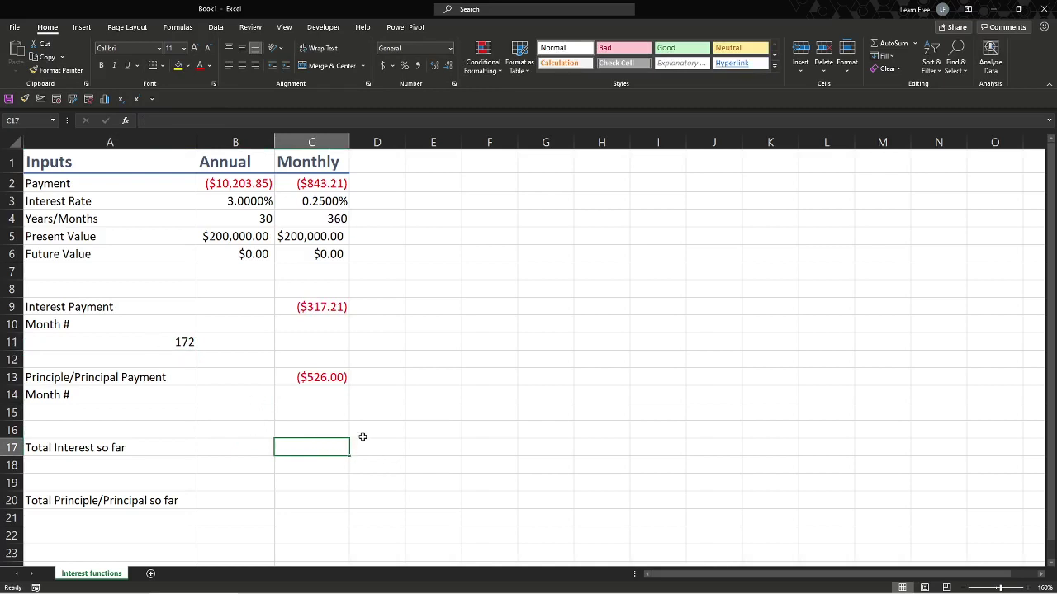
text(=cum)
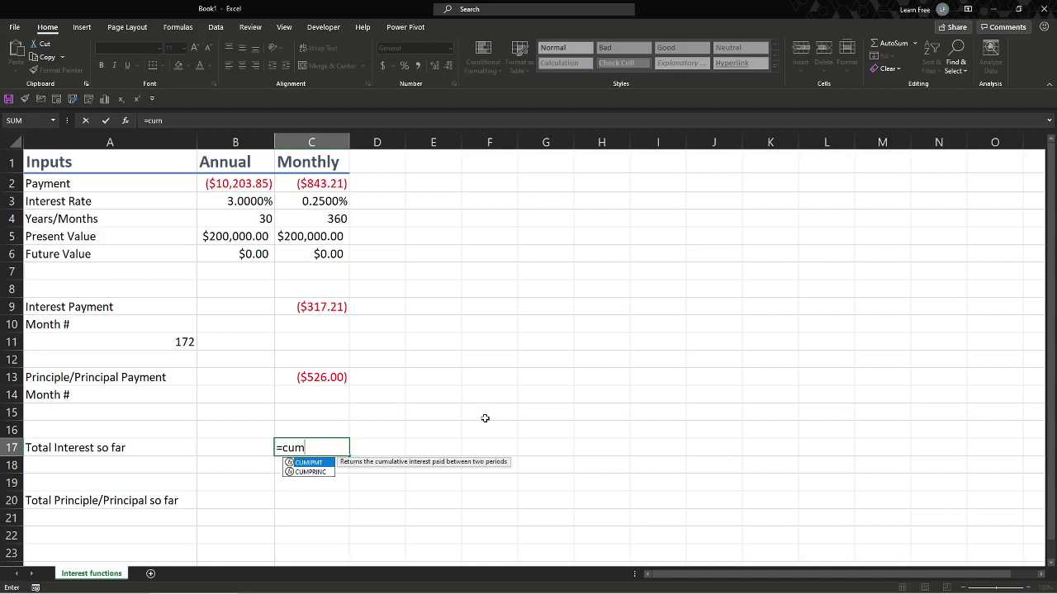
key(Tab)
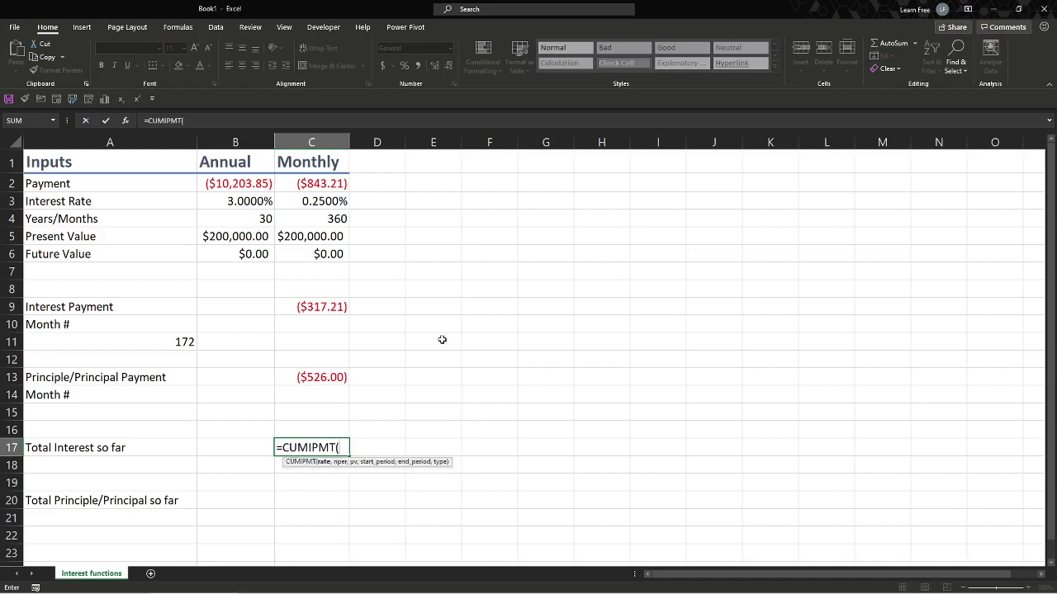
click(336, 196)
text(,)
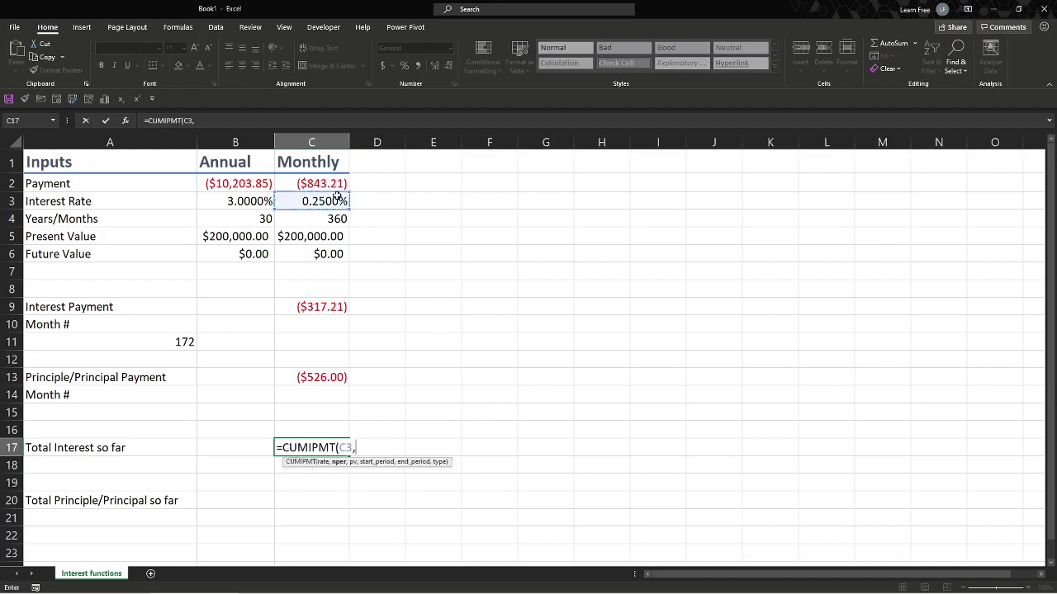
click(334, 219)
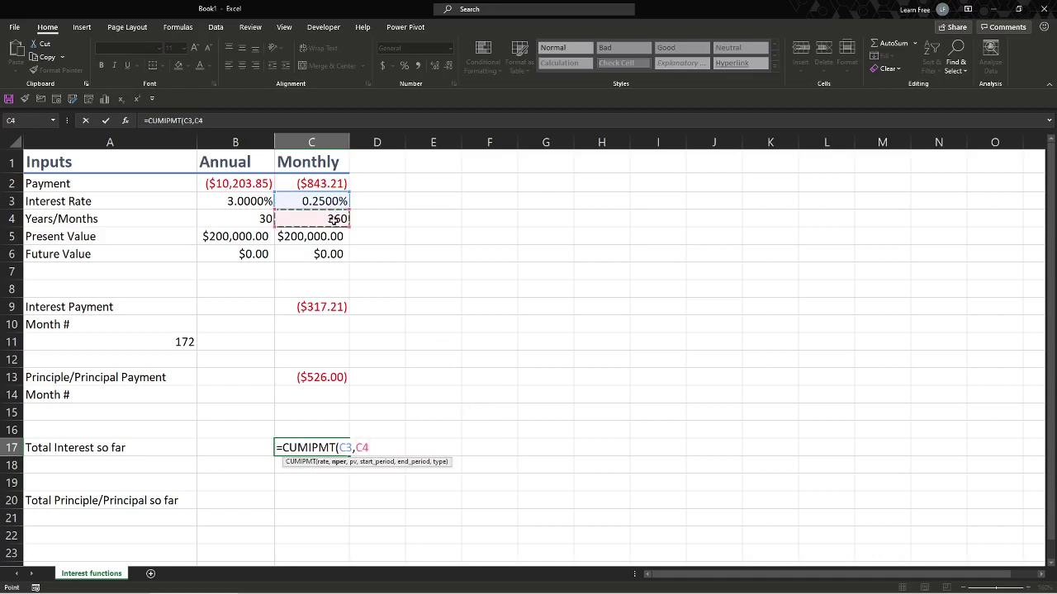
text(,)
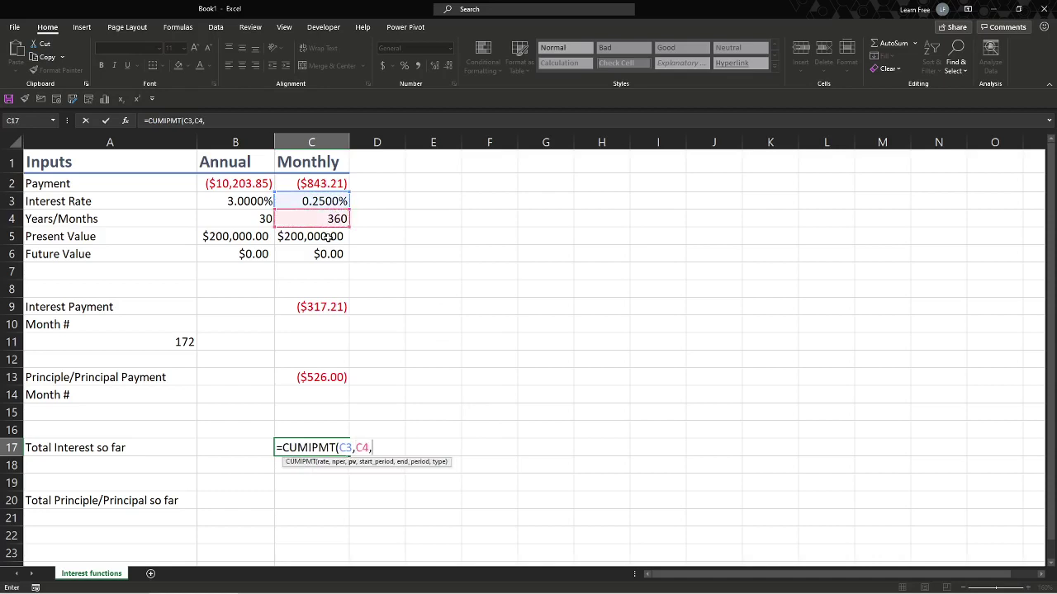
click(328, 237)
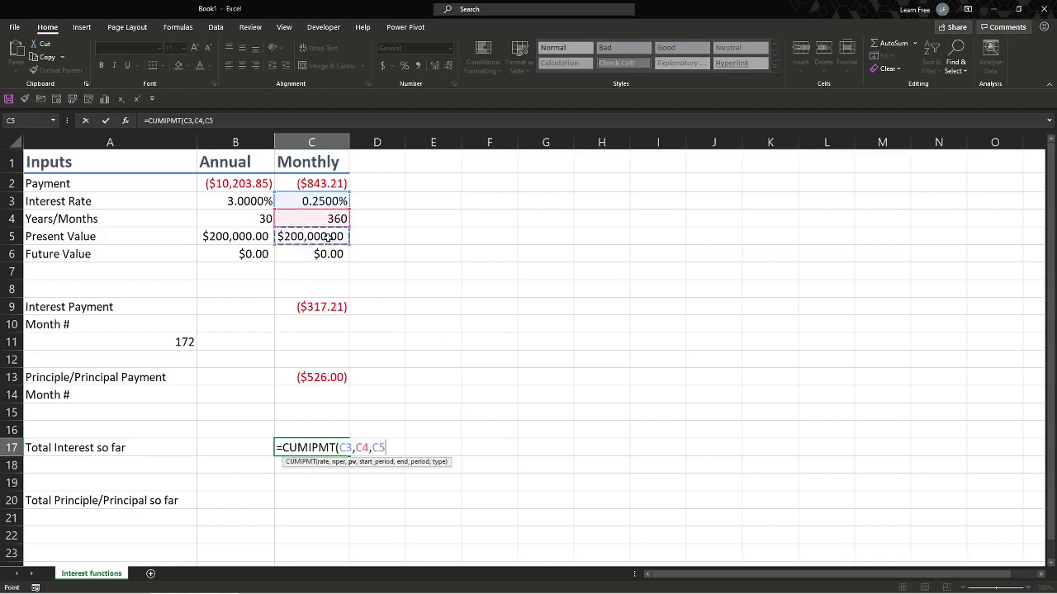
text(,1)
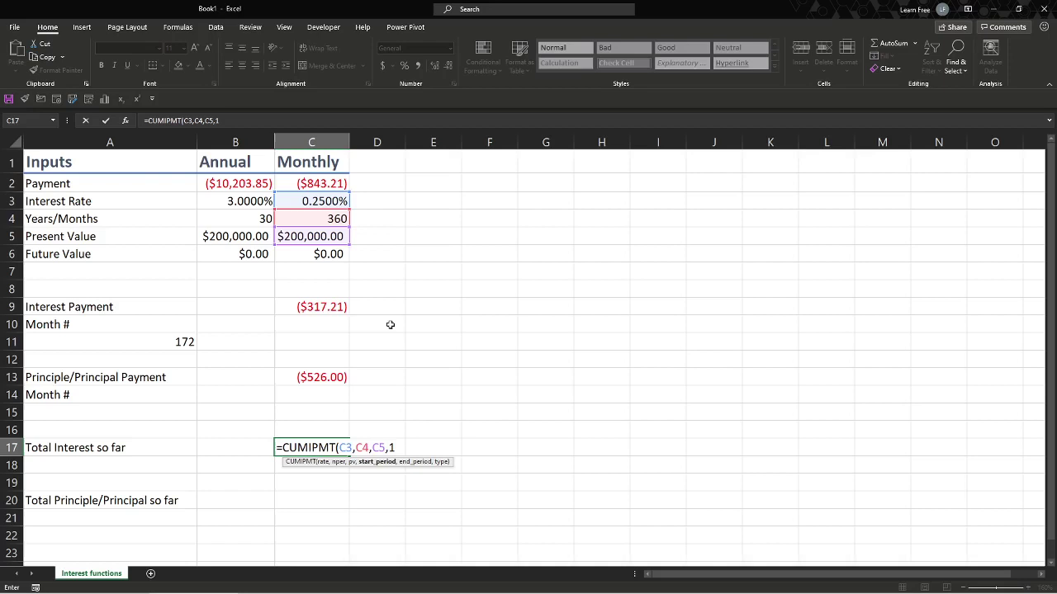
text(,)
click(157, 346)
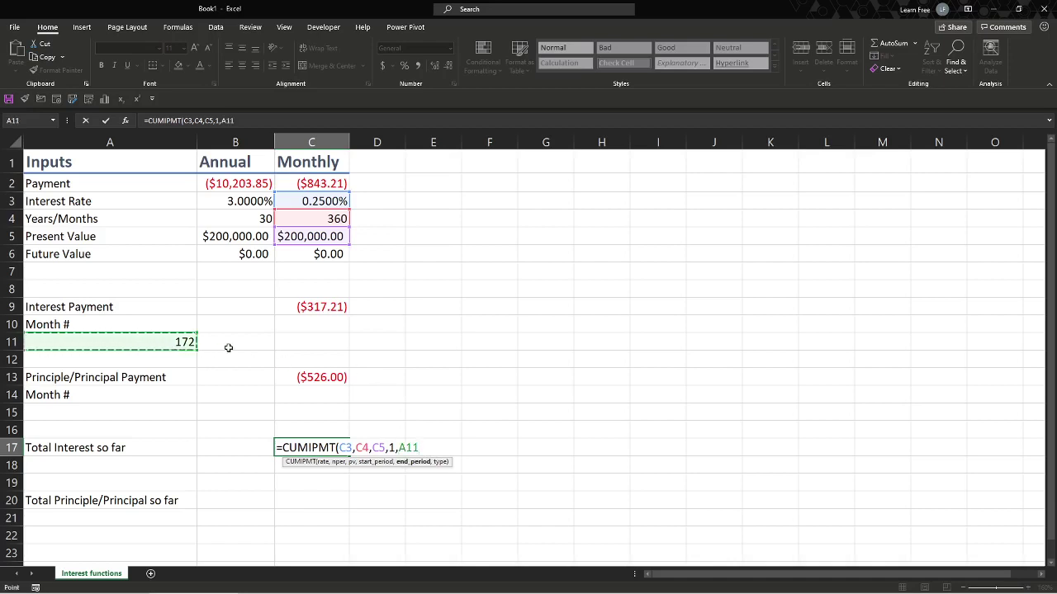
text(,)
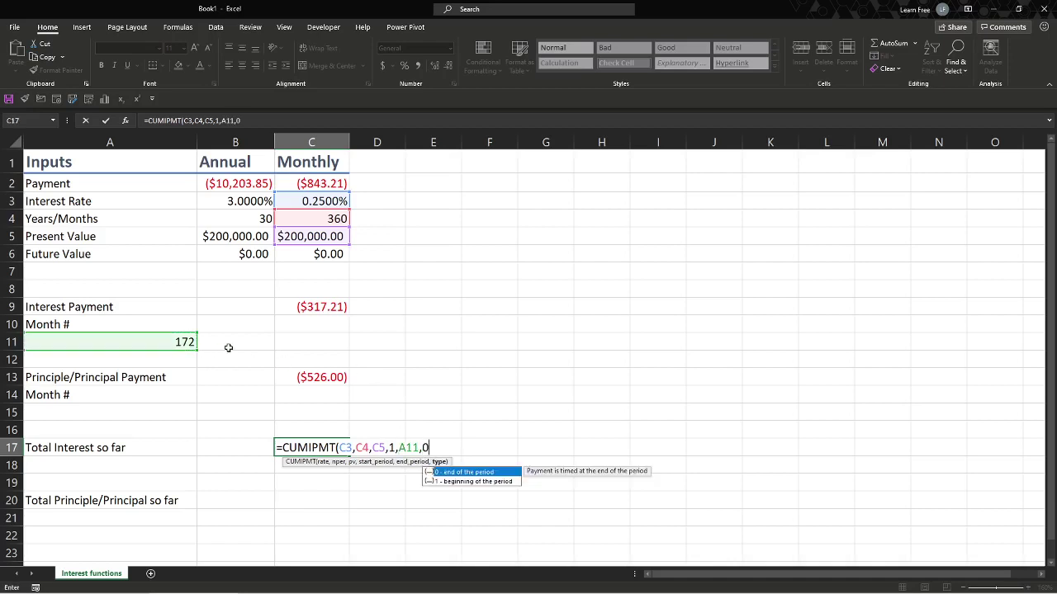
text(0))
key(Return)
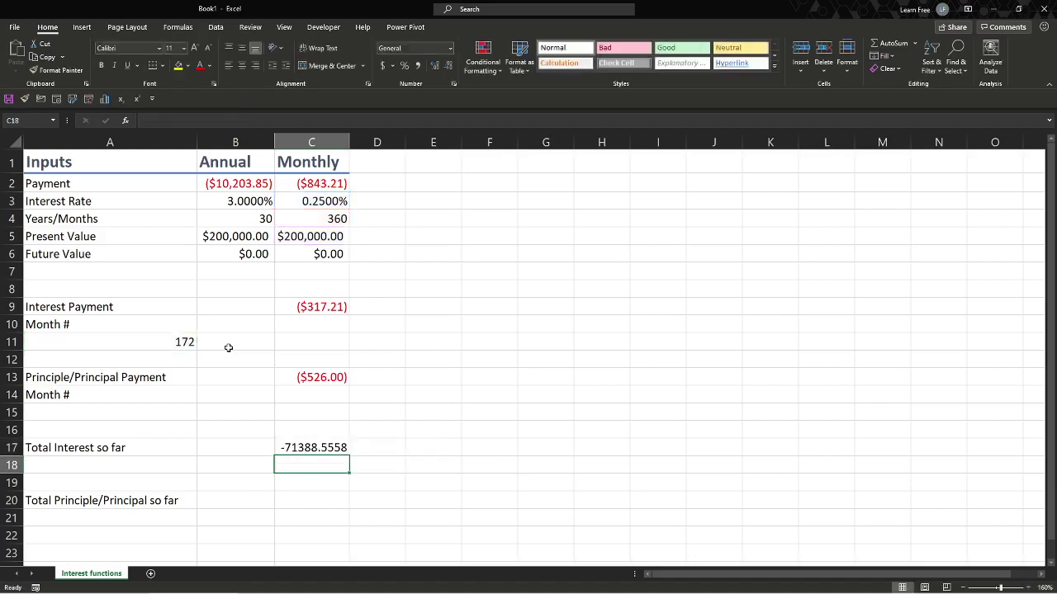
Format C17 as currency, then test months 50, 100 and 360 in A11
click(327, 445)
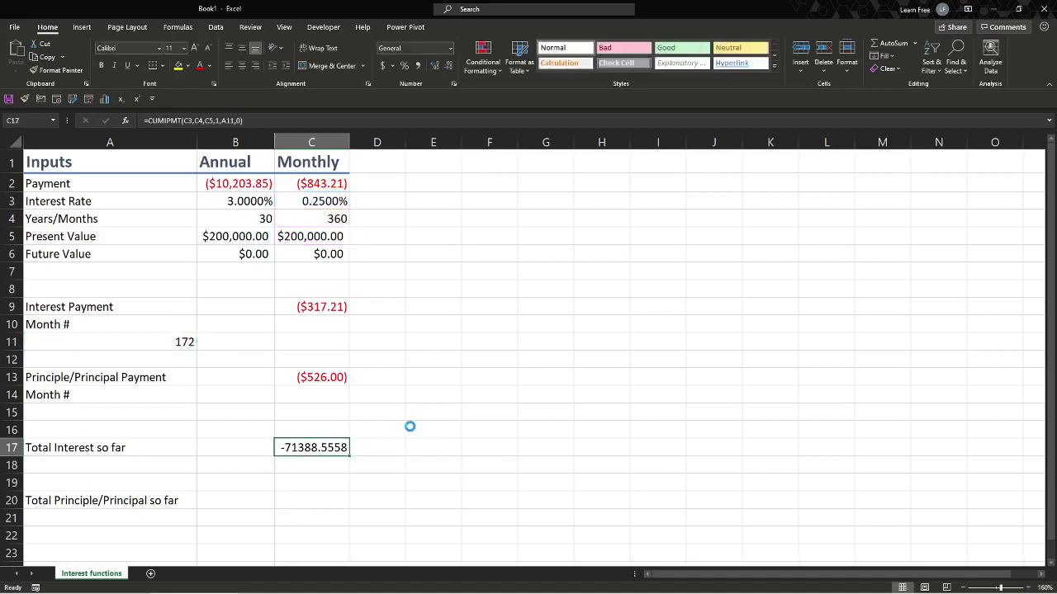
key(ctrl+shift+4)
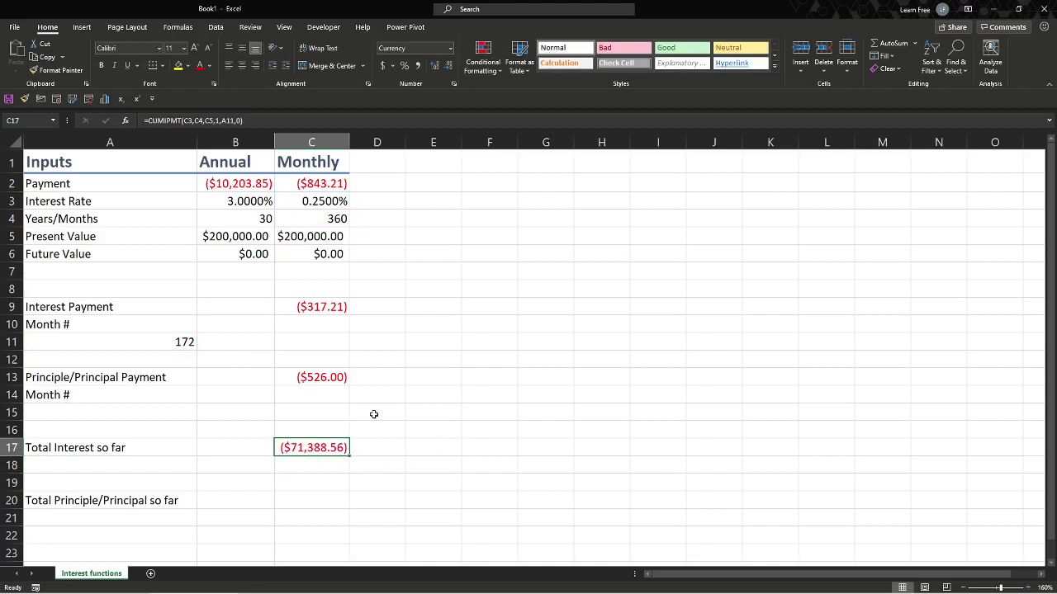
key(Left)
key(Left)
key(Up)
key(Up)
key(Up)
key(Up)
key(Up)
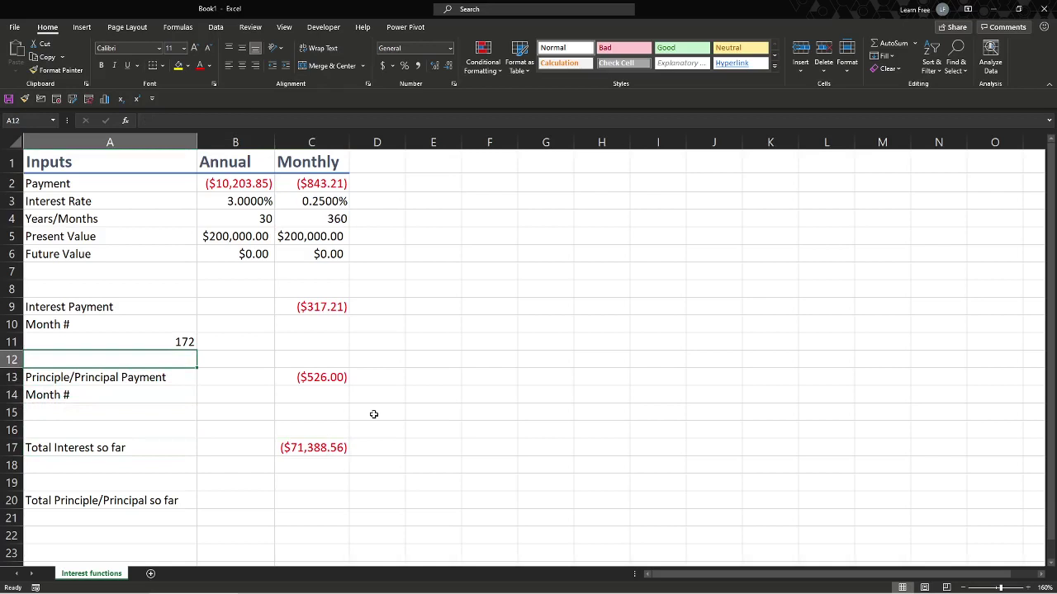
key(Up)
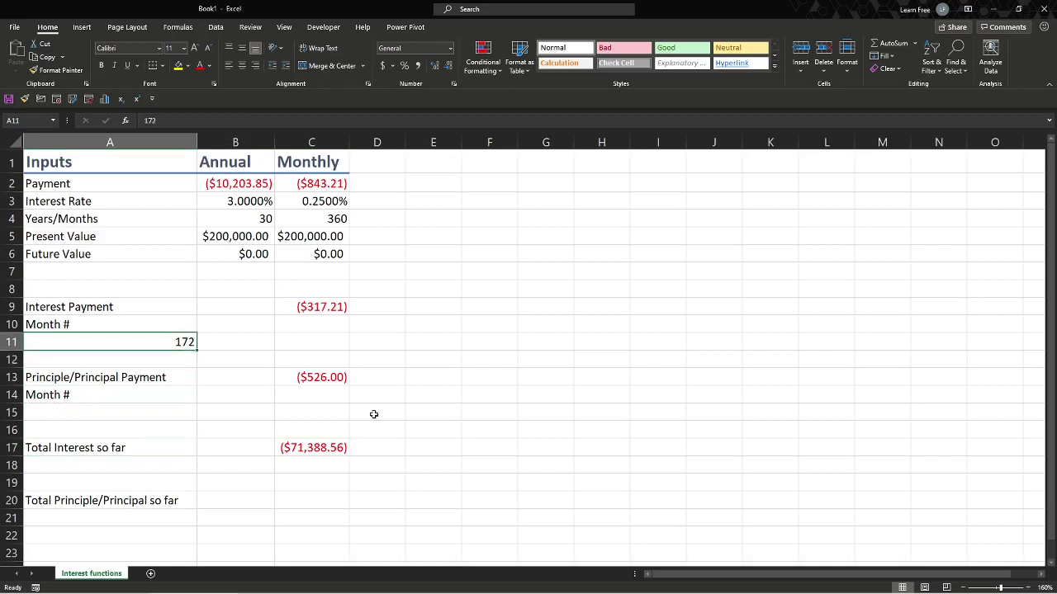
text(50)
key(Return)
key(Up)
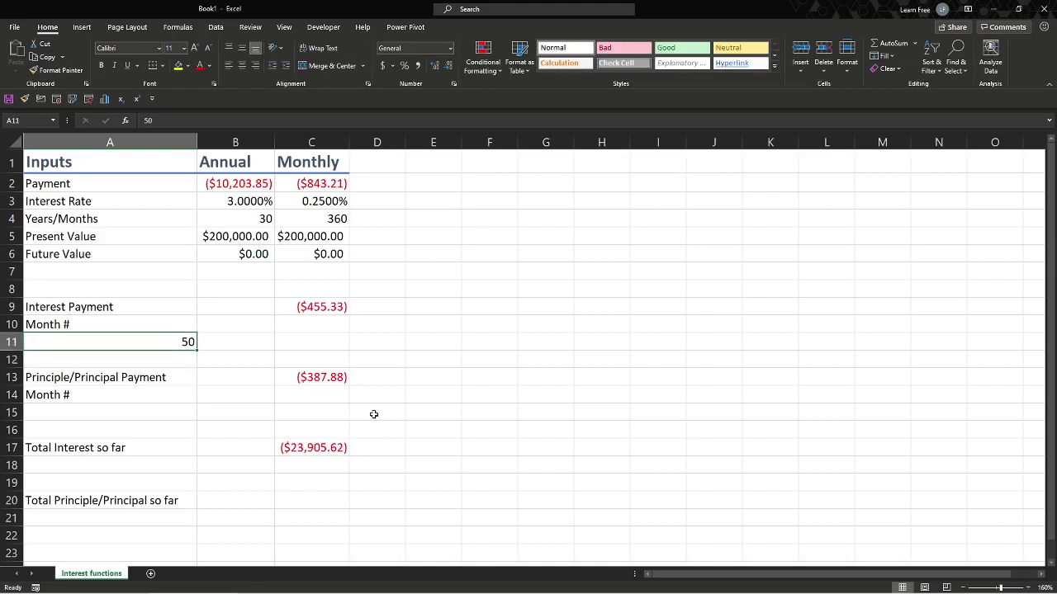
text(100)
key(Return)
key(Up)
text(360)
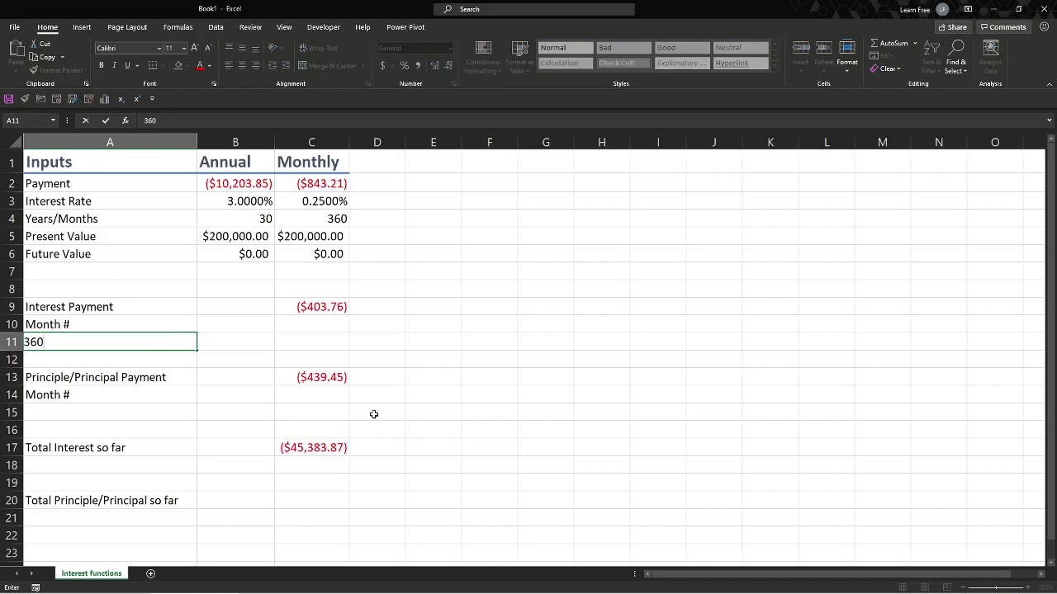
key(Return)
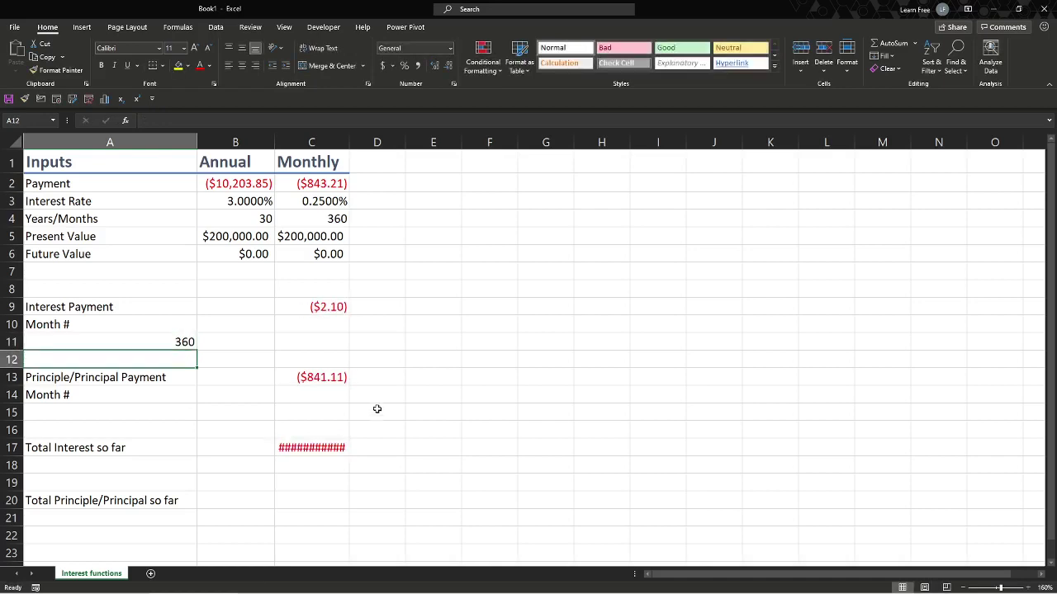
AutoFit column C so the ($103,554.90) total interest fits
click(317, 445)
key(alt+h)
key(o)
key(i)
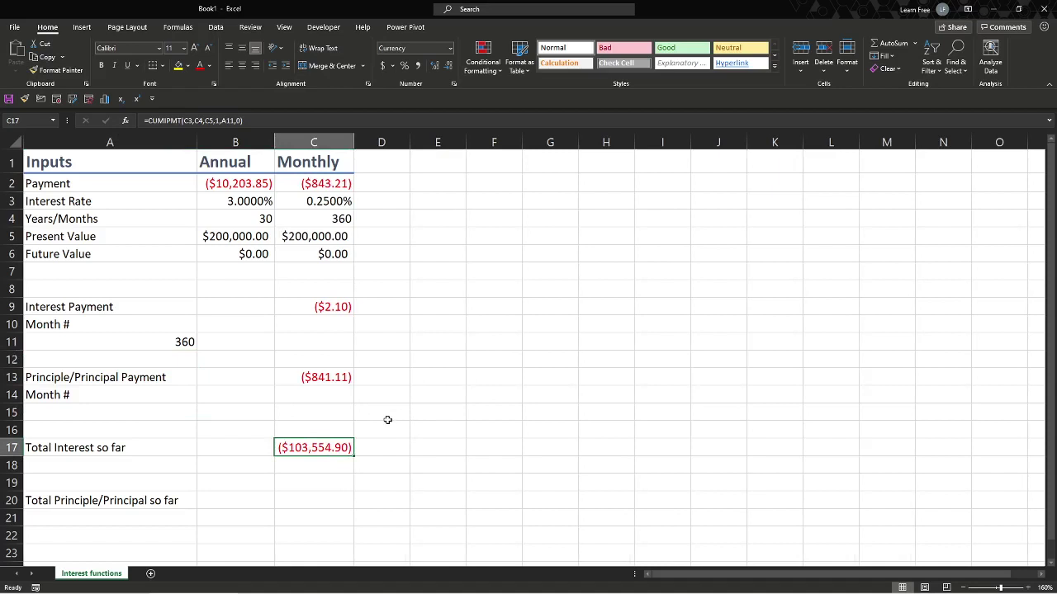
Review the monthly rate, present value and C17 total interest formulas
click(304, 205)
click(260, 202)
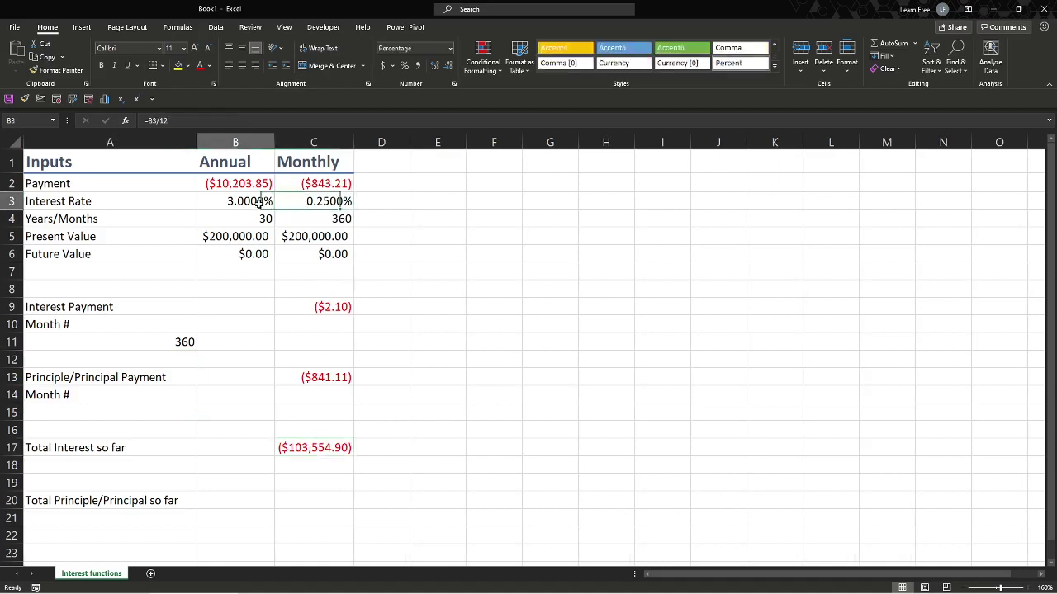
click(294, 201)
click(258, 233)
click(279, 235)
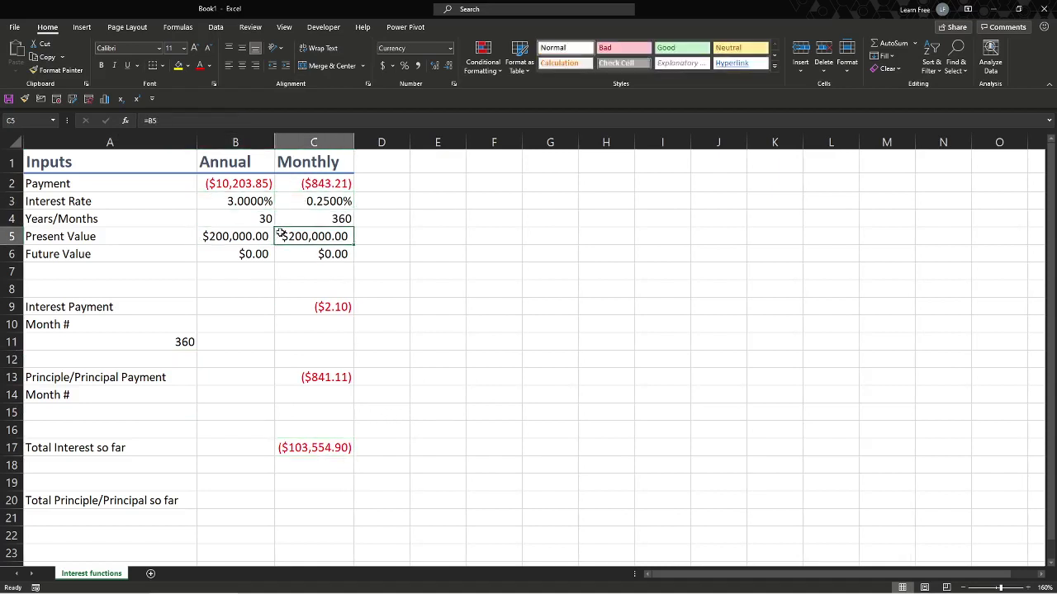
click(310, 446)
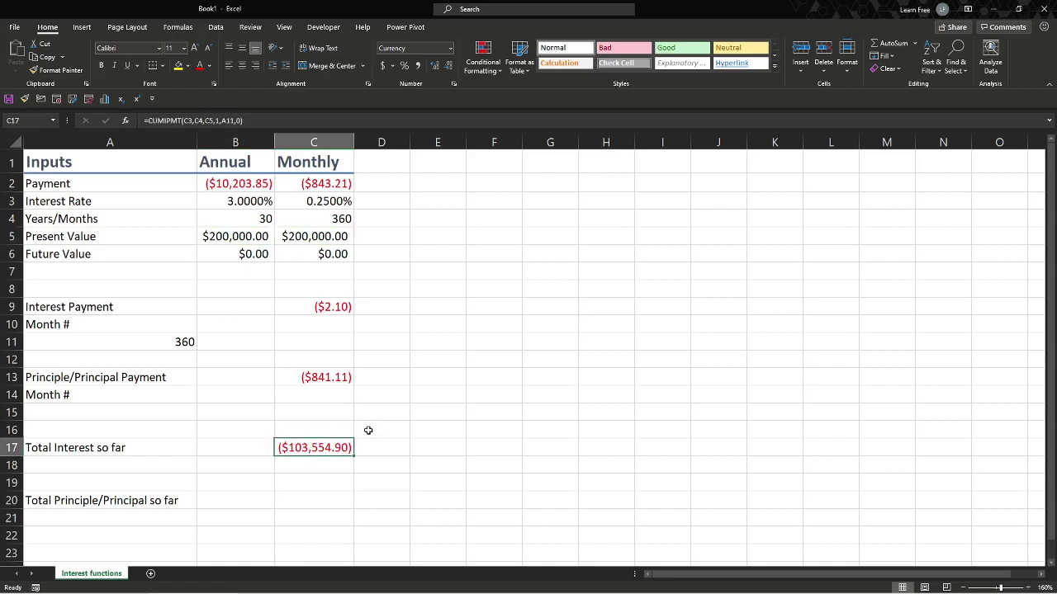
click(299, 498)
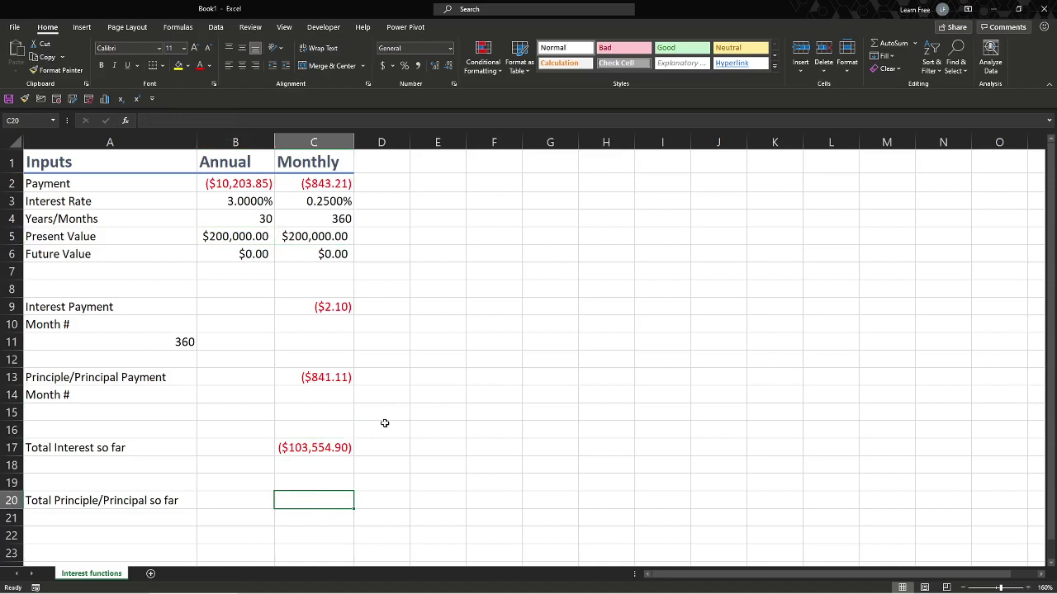
Start a CUMPRINC formula in C20, replacing a mistaken PPMT choice
text(=ppmt)
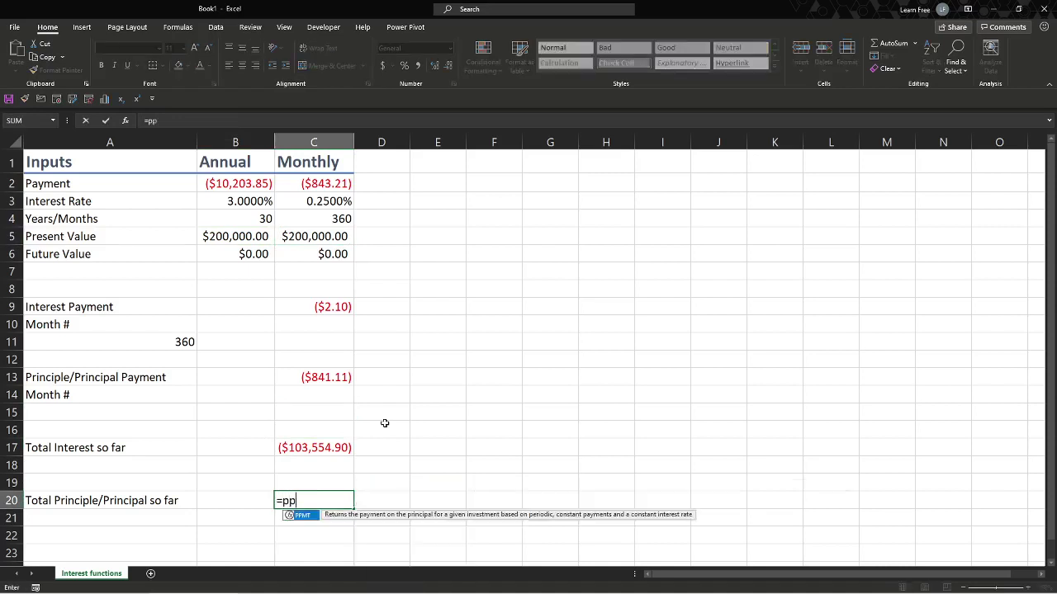
key(Tab)
key(BackSpace)
key(BackSpace)
key(BackSpace)
key(BackSpace)
key(BackSpace)
key(BackSpace)
text(cum)
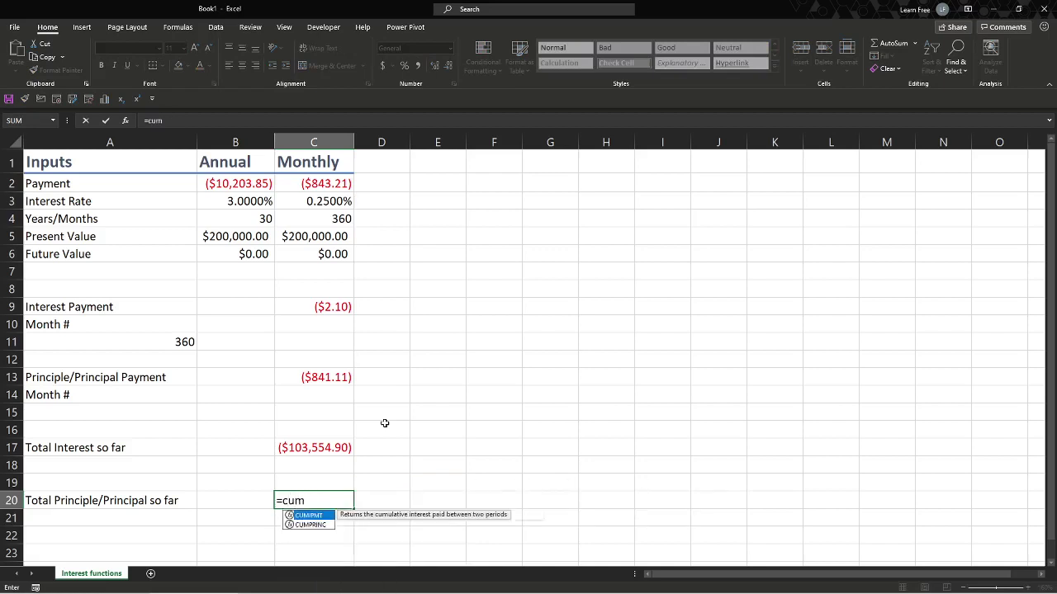
key(Down)
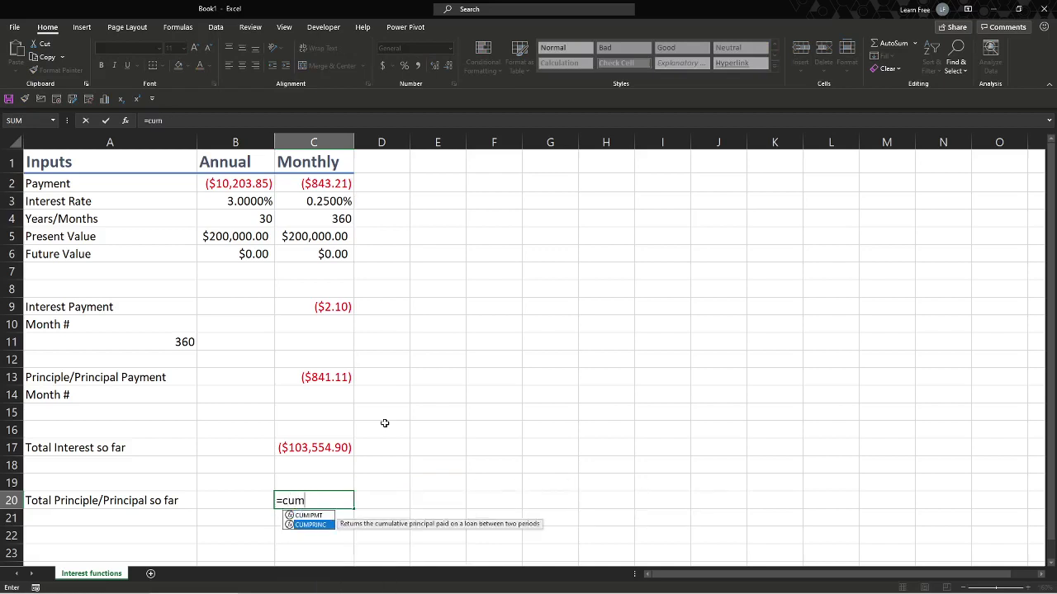
double_click(320, 525)
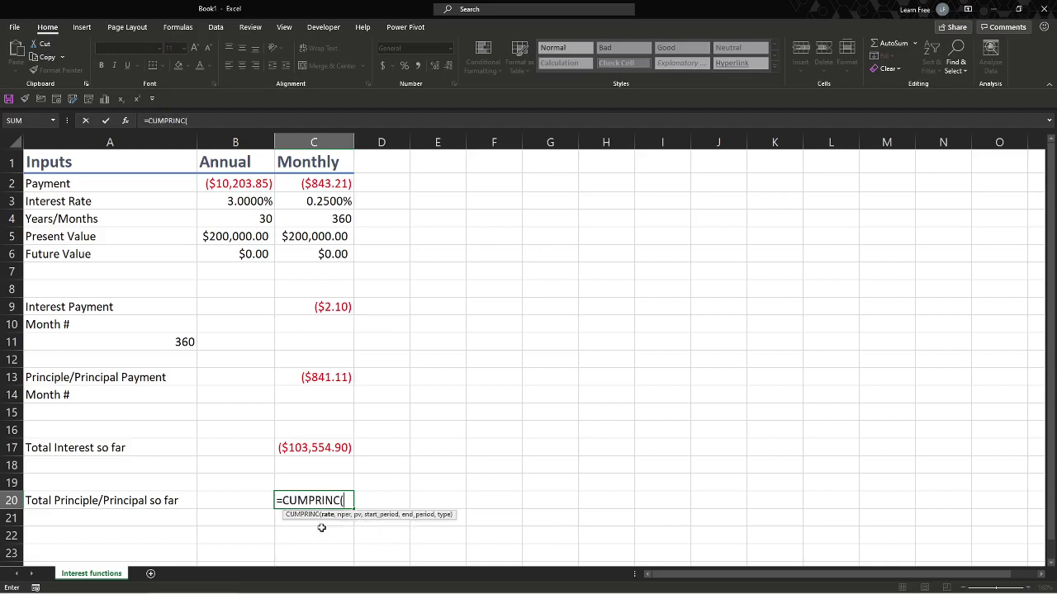
Complete the formula as =CUMPRINC(C3,C4,C5,1,A11,0) and enter it
click(310, 202)
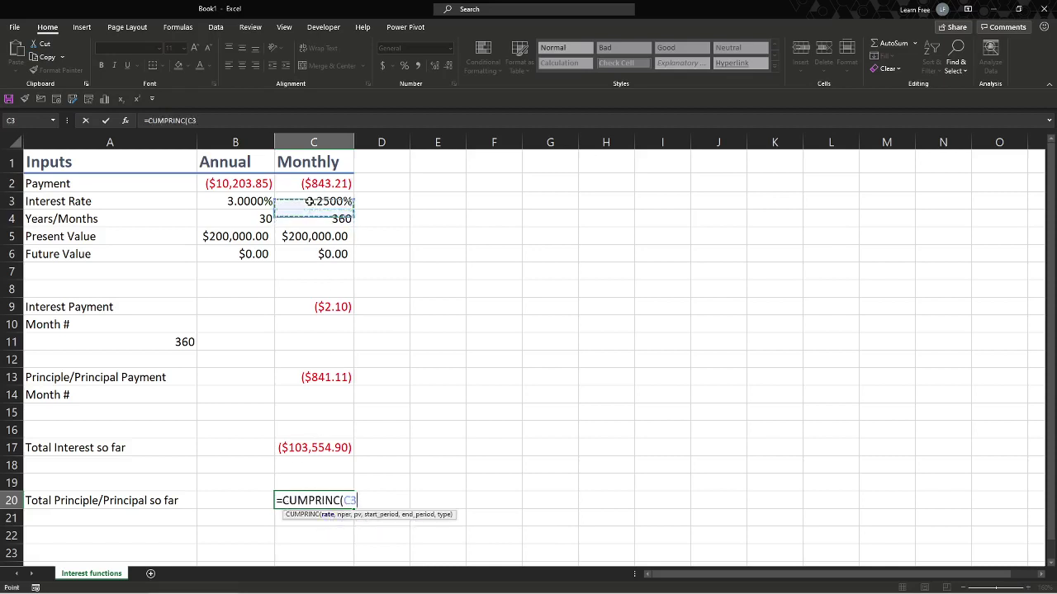
text(,)
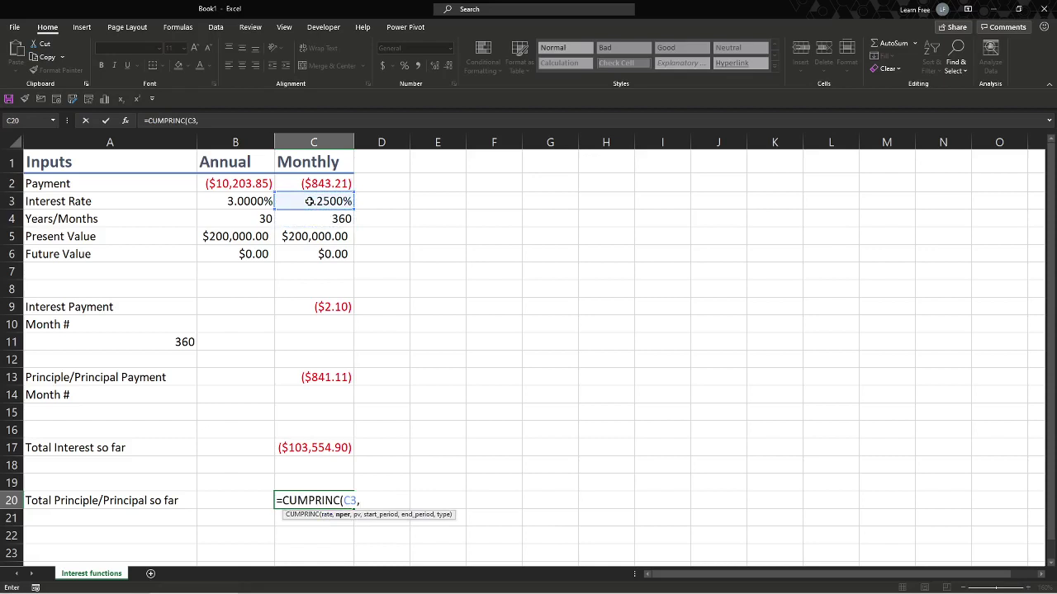
click(314, 219)
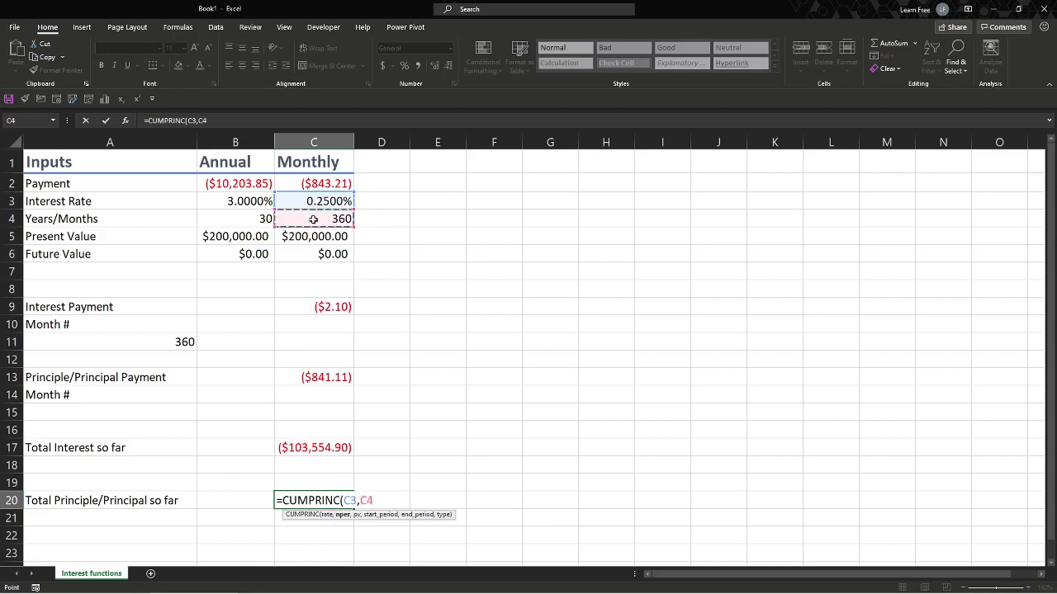
text(,)
click(317, 236)
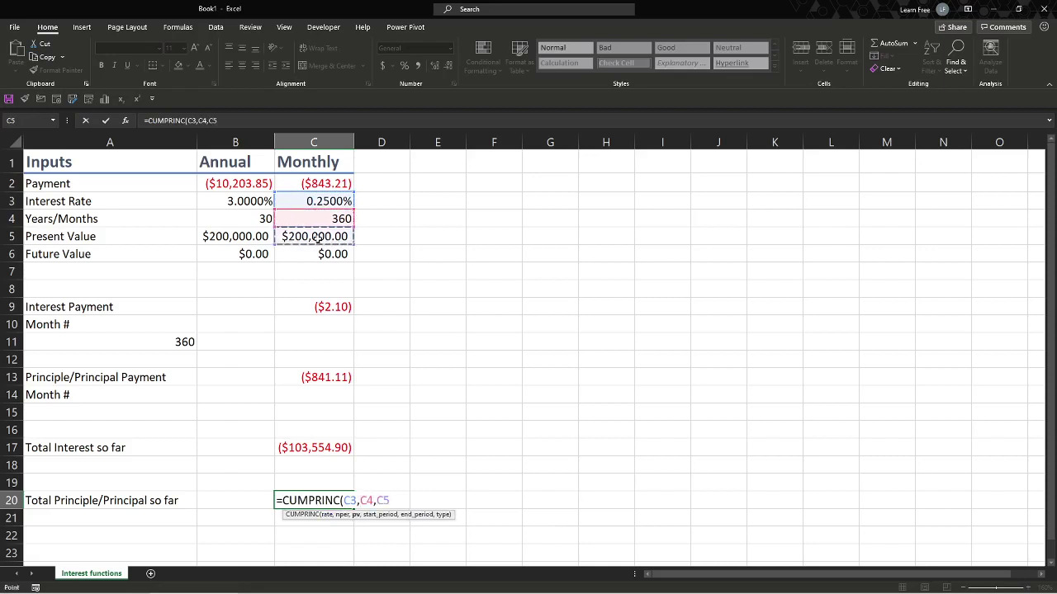
text(,)
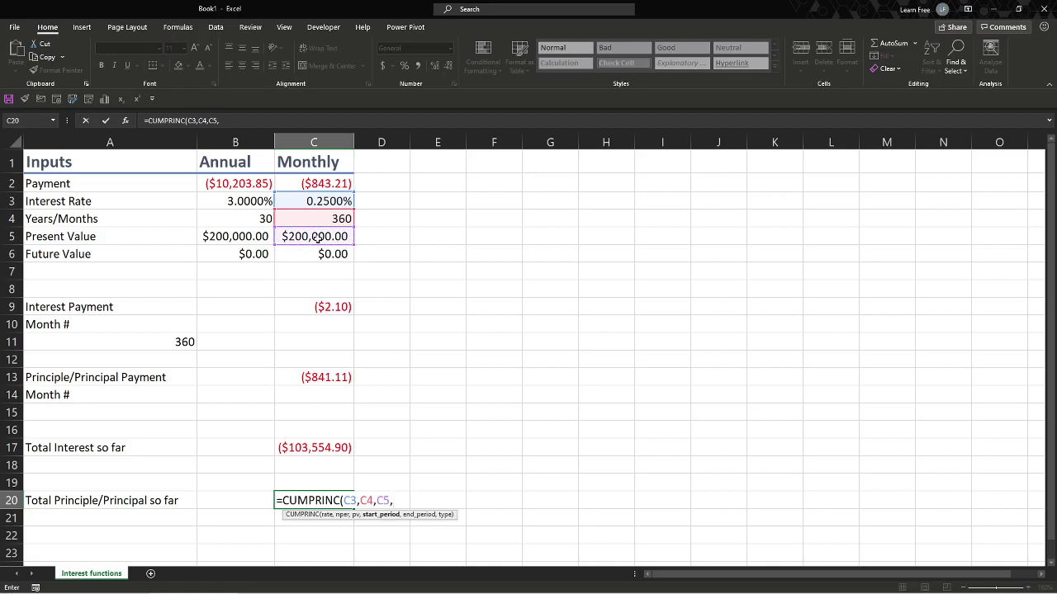
text(1,)
click(180, 342)
text(,0)
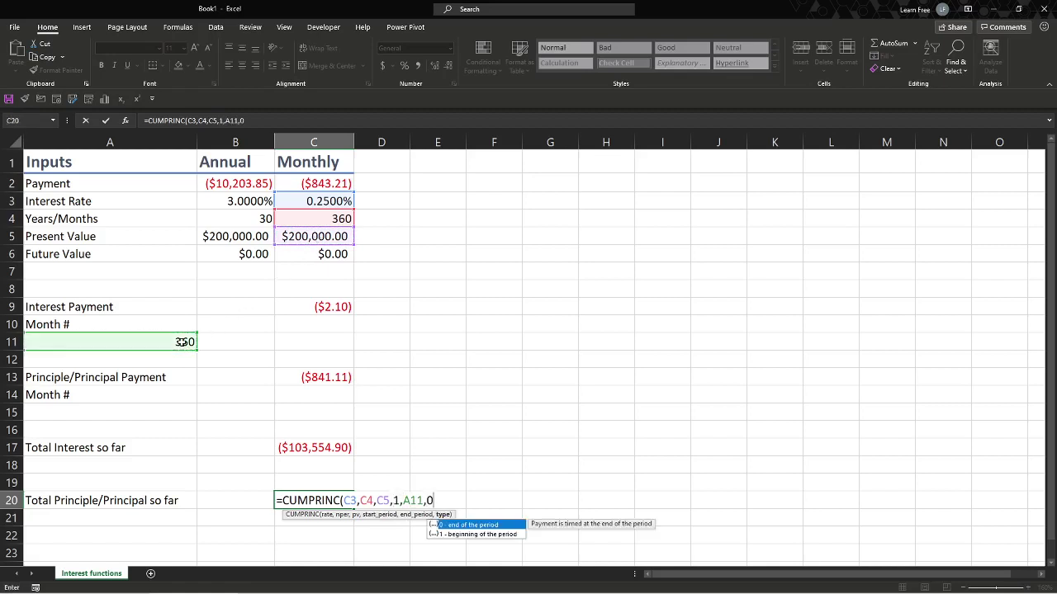
text())
key(Return)
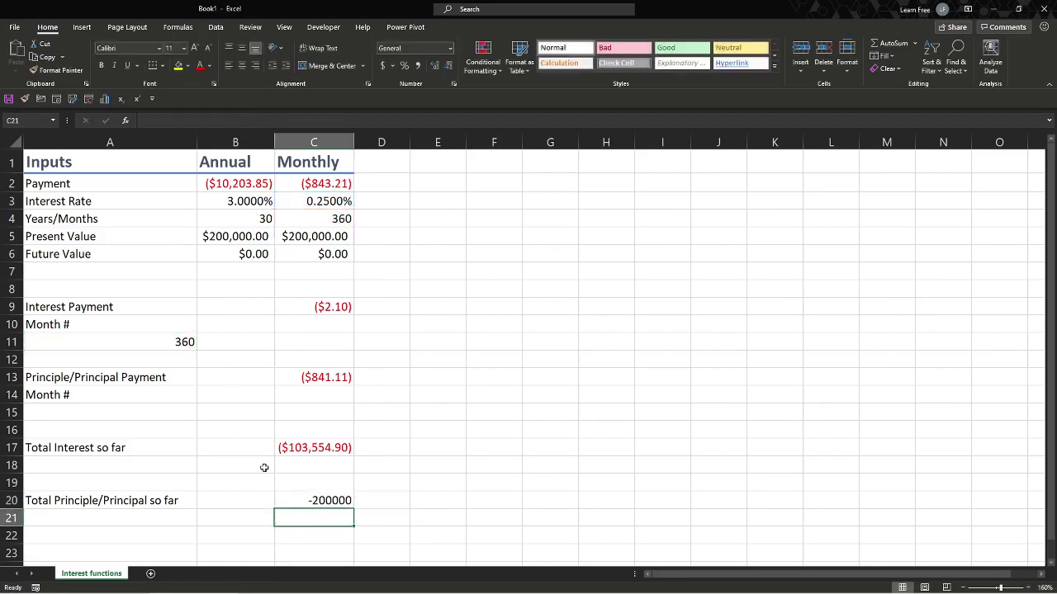
Test months 10, 20, 30 and 50 in A11, then set it back to 360
click(314, 494)
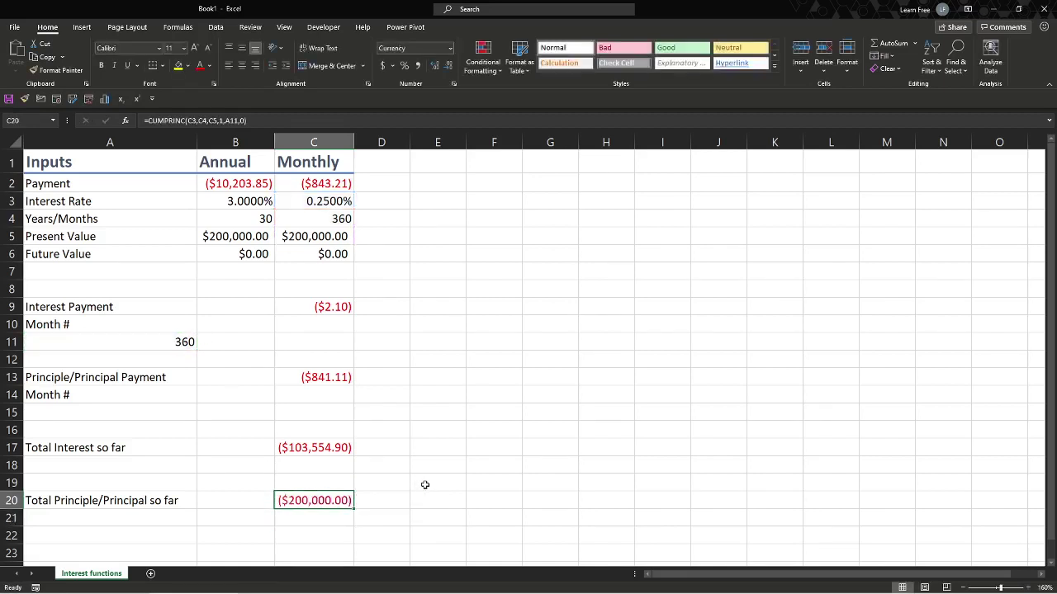
click(189, 344)
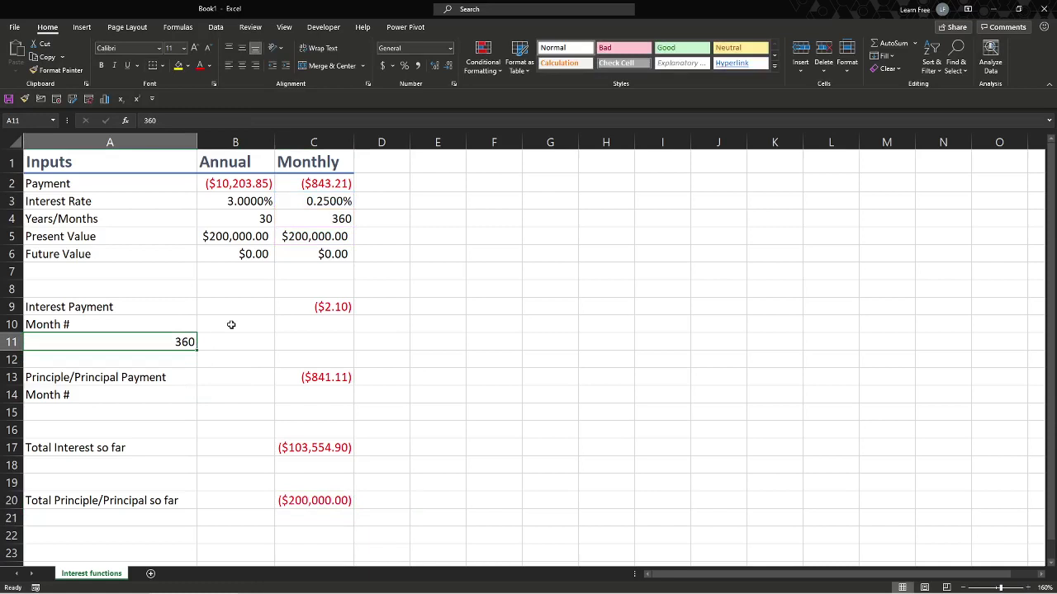
text(10)
key(Return)
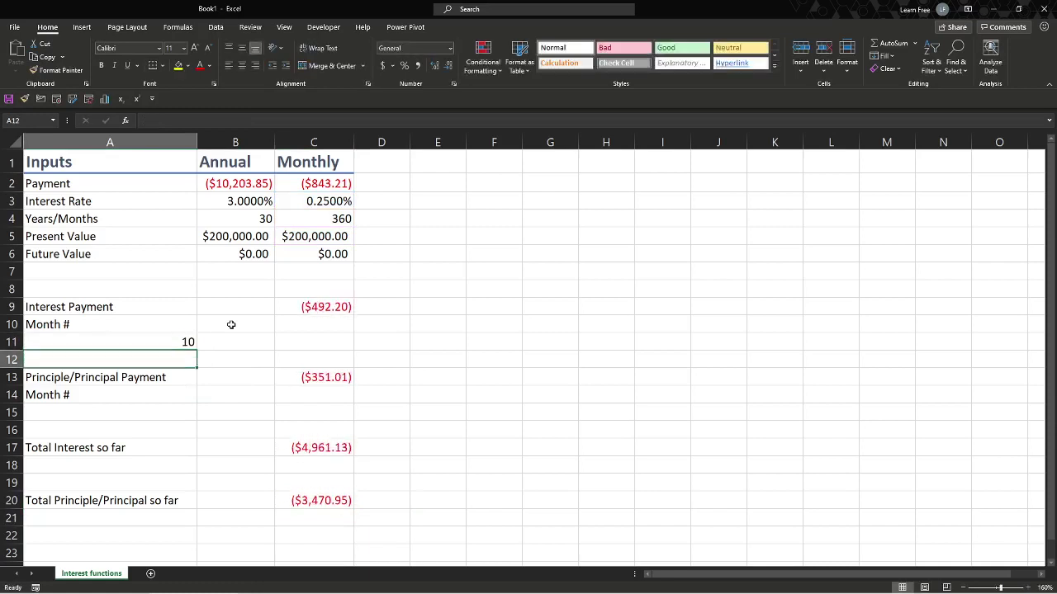
key(Up)
text(20)
key(Return)
key(Up)
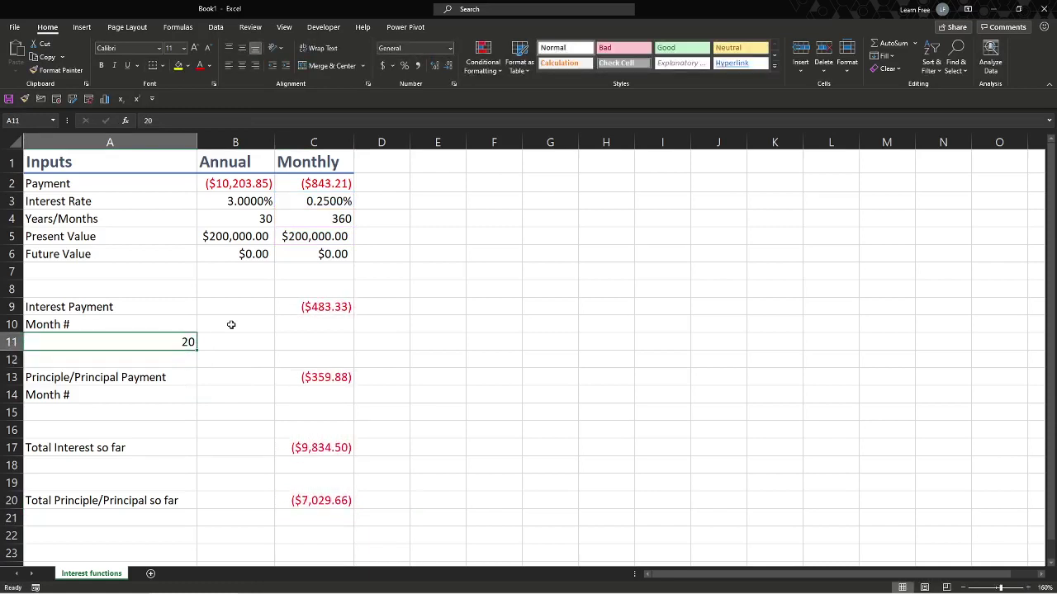
text(30)
key(Return)
key(Up)
text(50)
key(Return)
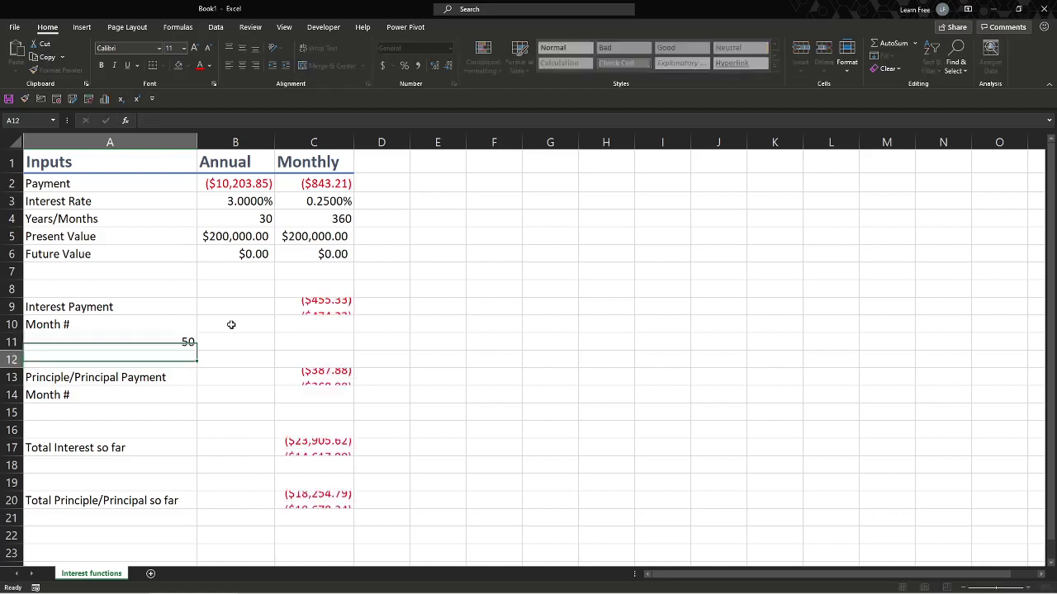
key(Up)
text(360)
key(Return)
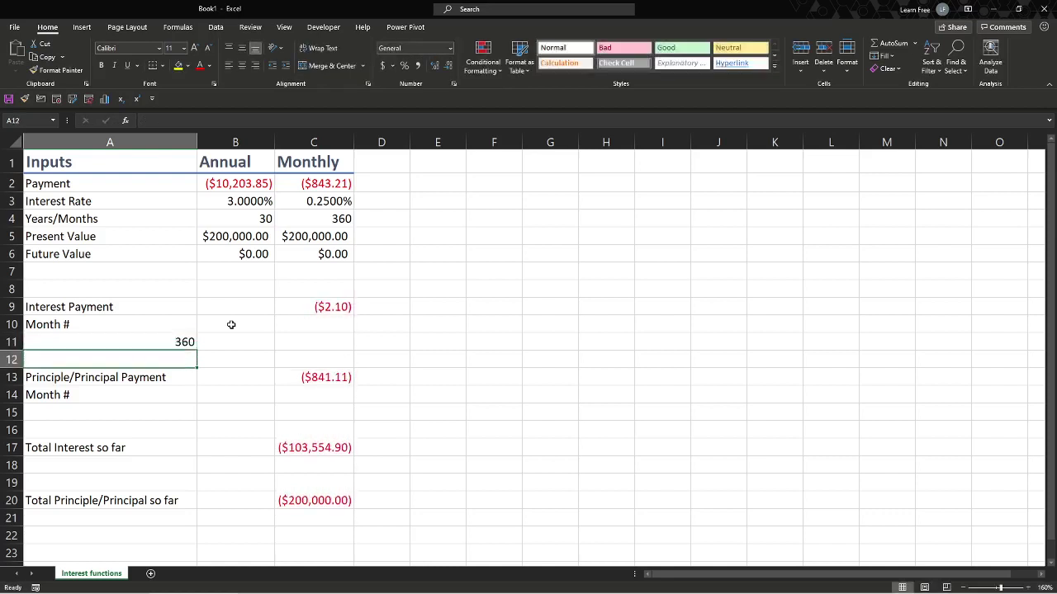
click(154, 451)
Label A22 'Total Cost of Home'
click(157, 520)
click(160, 531)
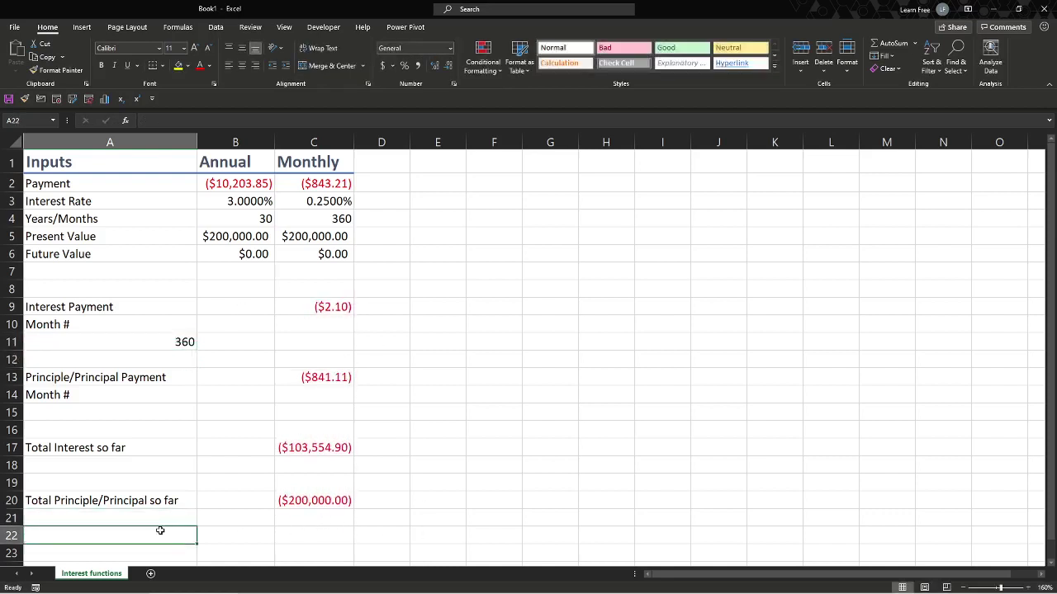
text(Total Inte)
key(BackSpace)
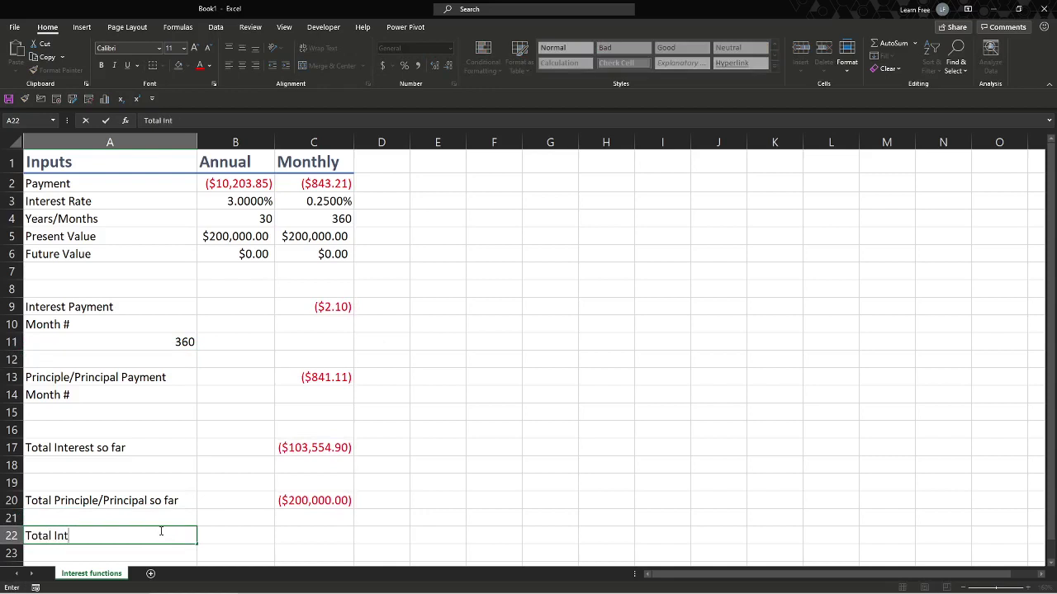
key(BackSpace)
key(BackSpace)
key(BackSpace)
text(Cost of home)
key(BackSpace)
key(BackSpace)
key(BackSpace)
text(Home)
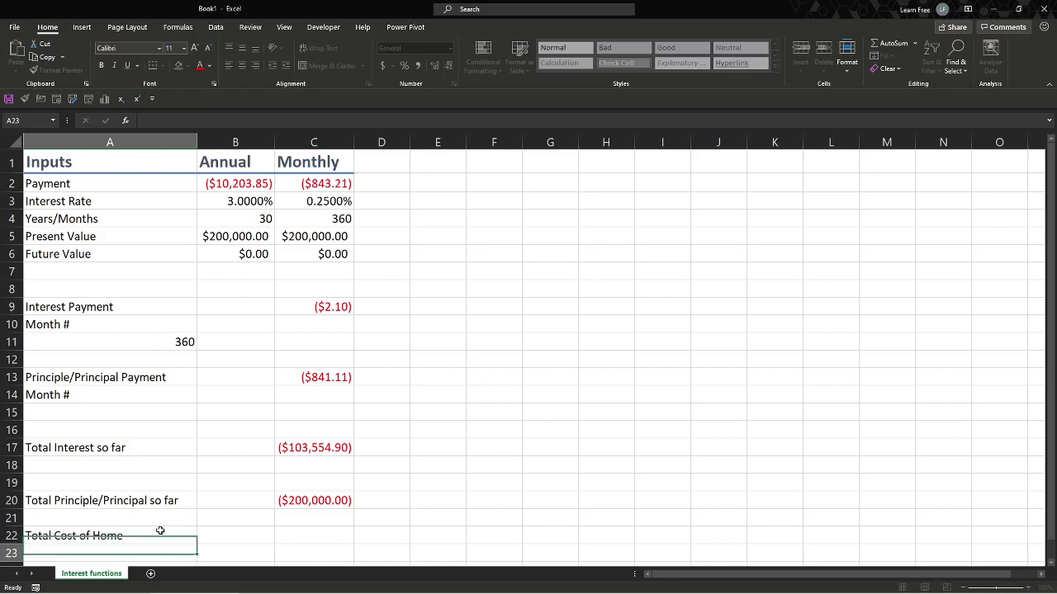
key(Right)
key(Right)
Enter =SUM(C20,C17) in C22, totalling ($303,554.90)
text(=su)
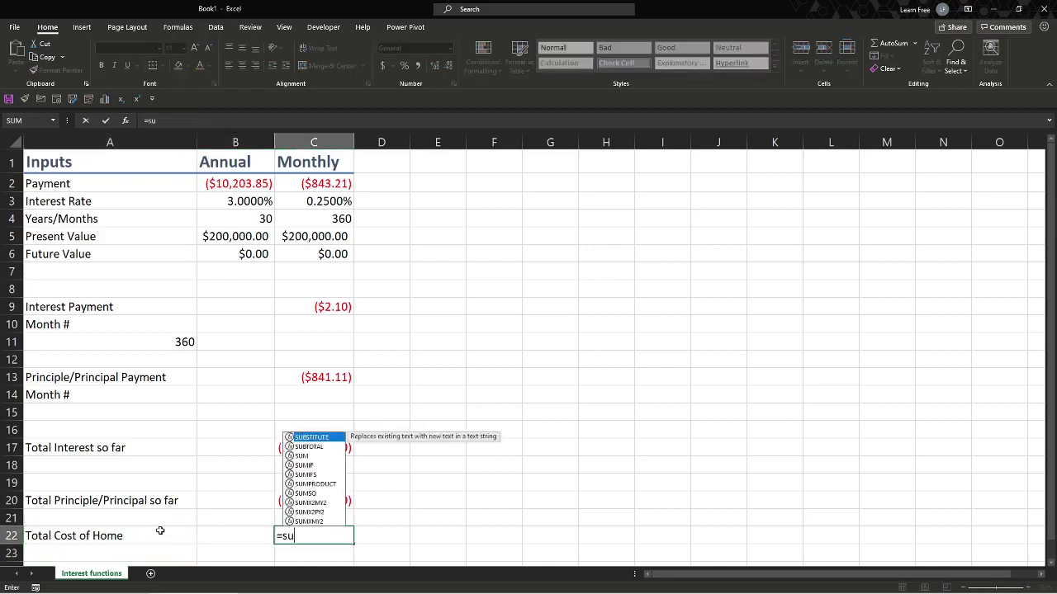
key(Tab)
click(314, 505)
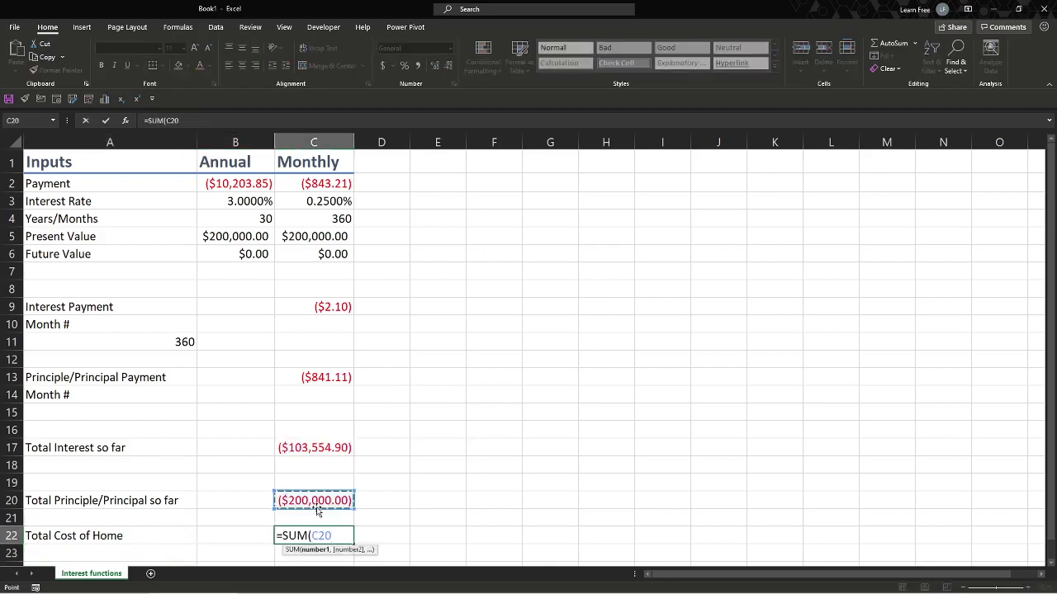
text(,)
click(314, 446)
key(Return)
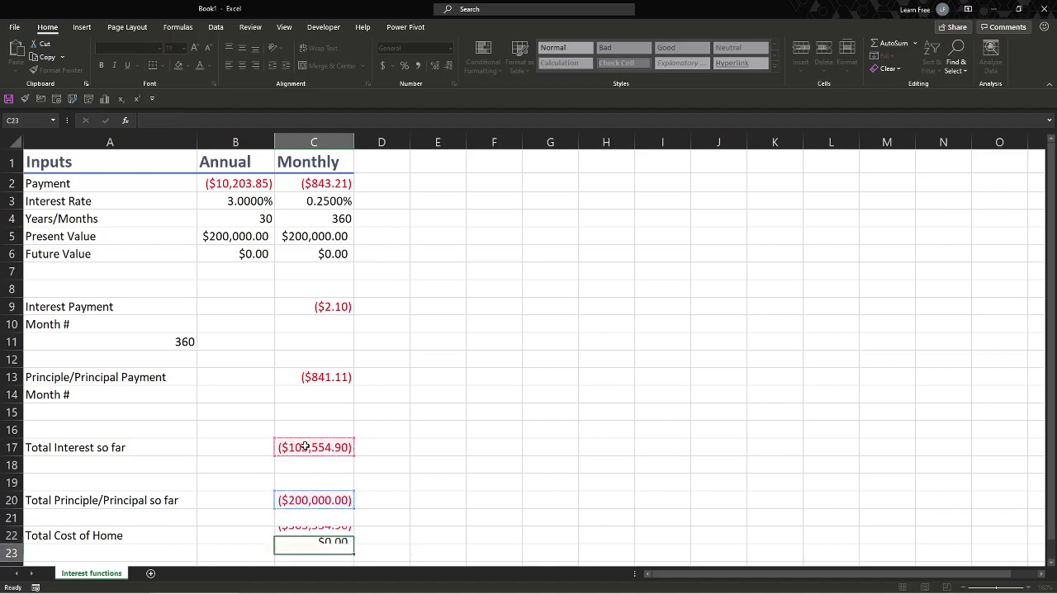
click(324, 237)
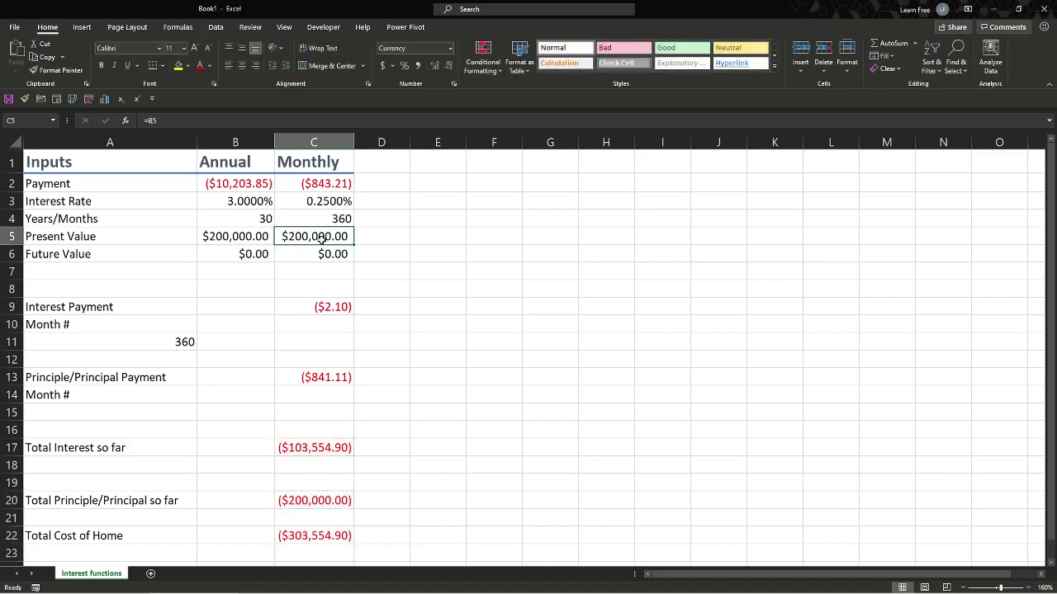
click(337, 530)
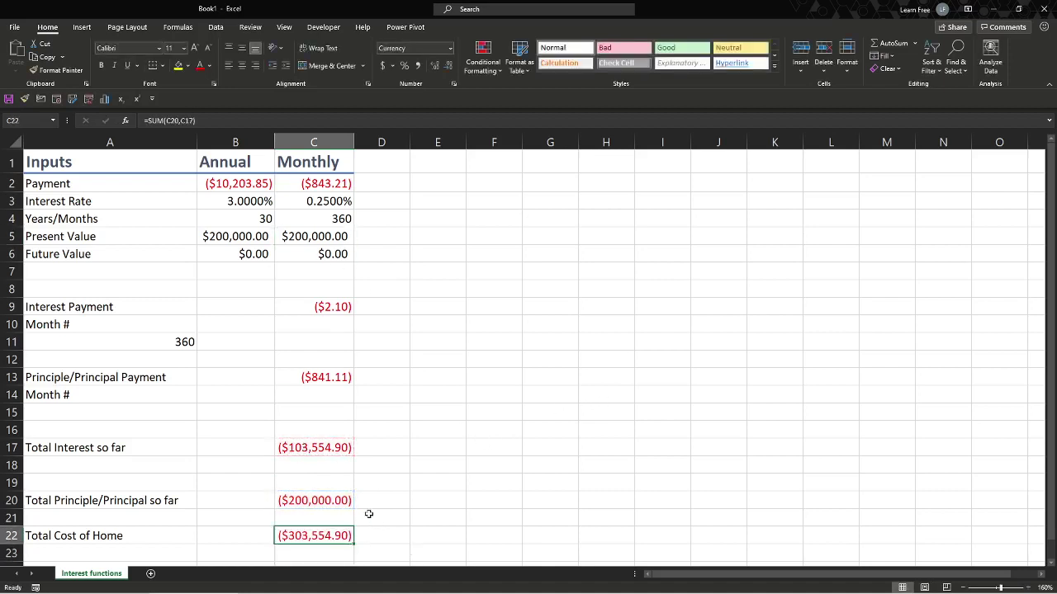